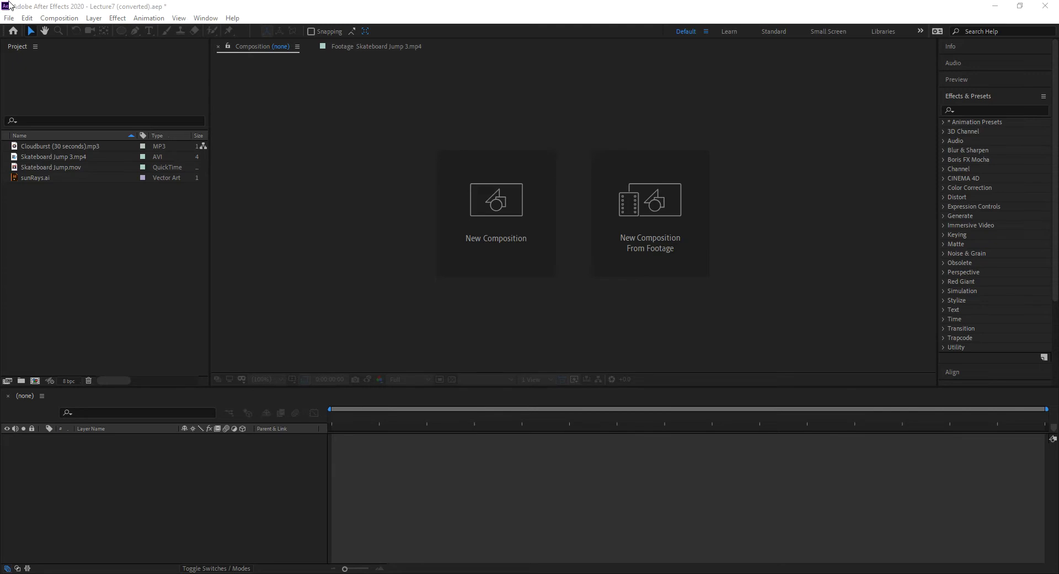
# Open Skateboard Jump 3.mp4 for preview, and create a new composition from the Skateboard Jump.mov footage
pyautogui.click(15, 158)
pyautogui.doubleClick(15, 157)
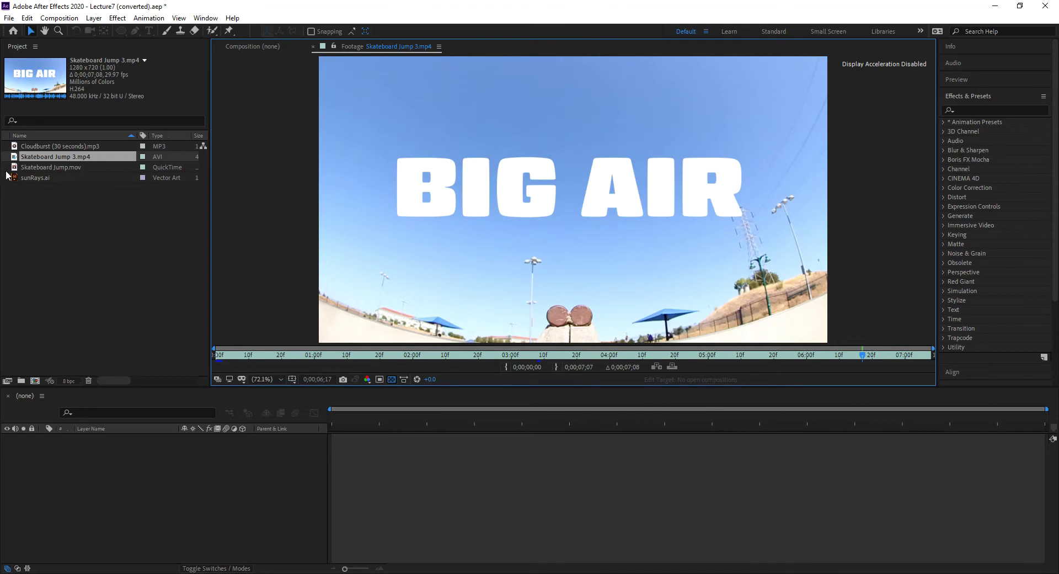
pyautogui.moveTo(14, 169); pyautogui.dragTo(35, 380)
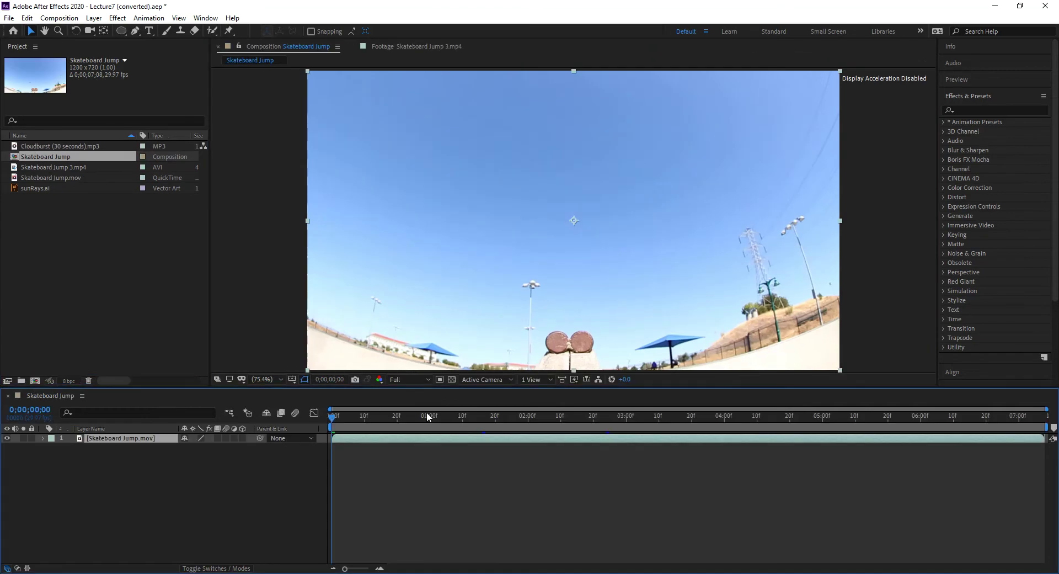
pyautogui.moveTo(369, 413); pyautogui.dragTo(397, 411)
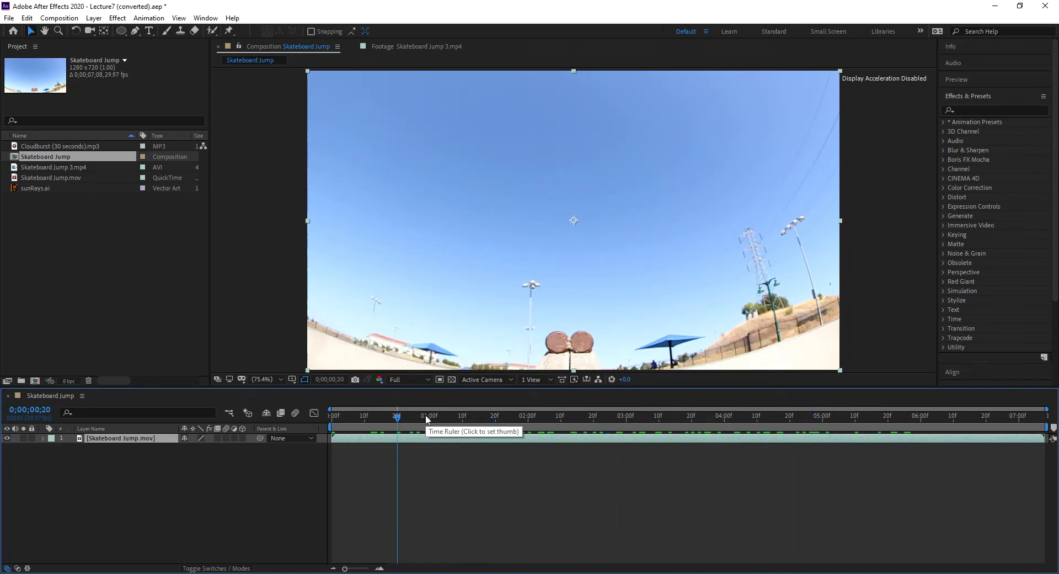
pyautogui.press('Home')
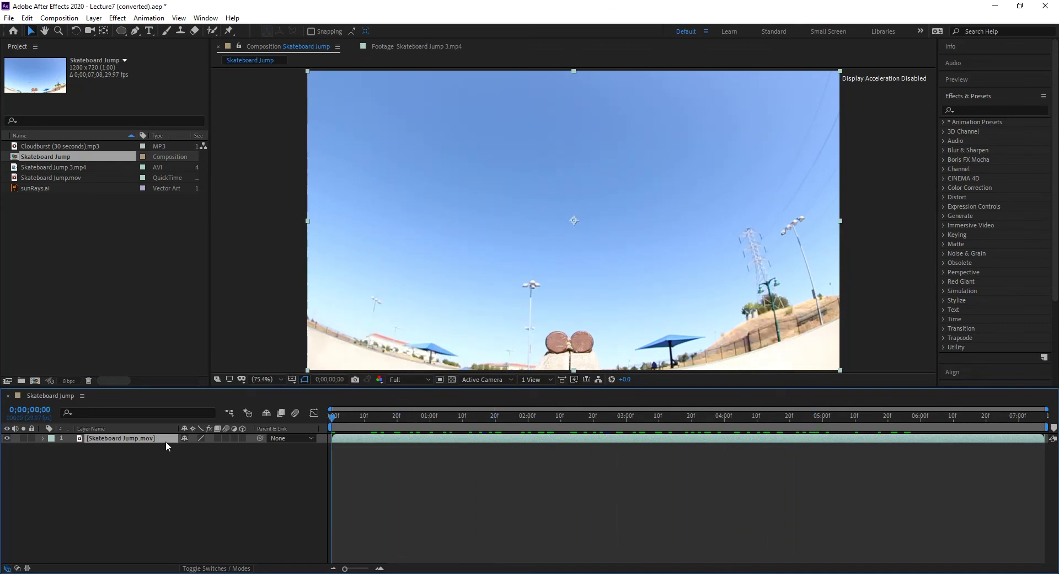
# Duplicate the Skateboard Jump.mov layer and hide the upper copy
pyautogui.hotkey('ctrl', 'd')
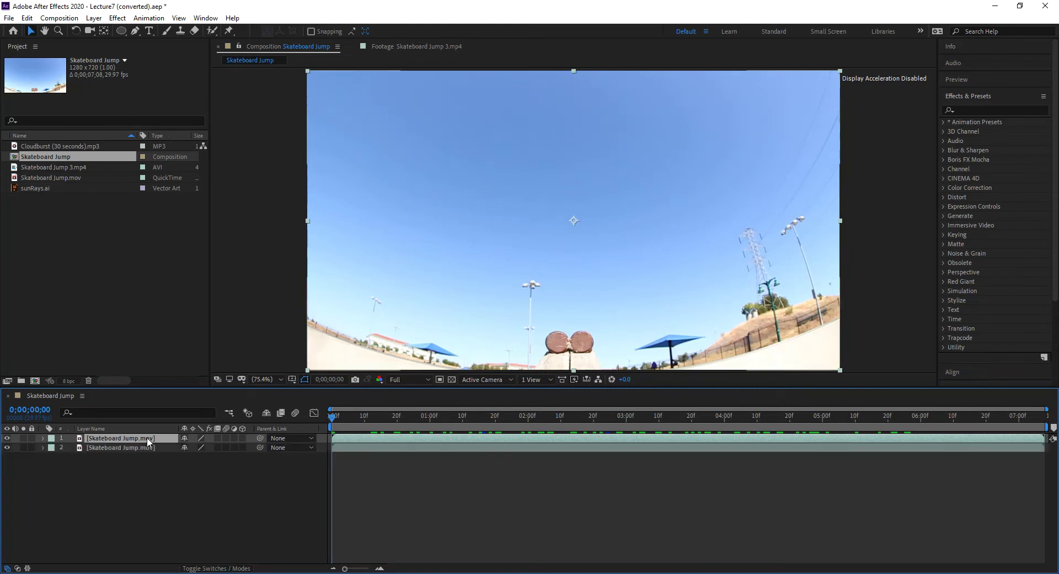
pyautogui.click(7, 438)
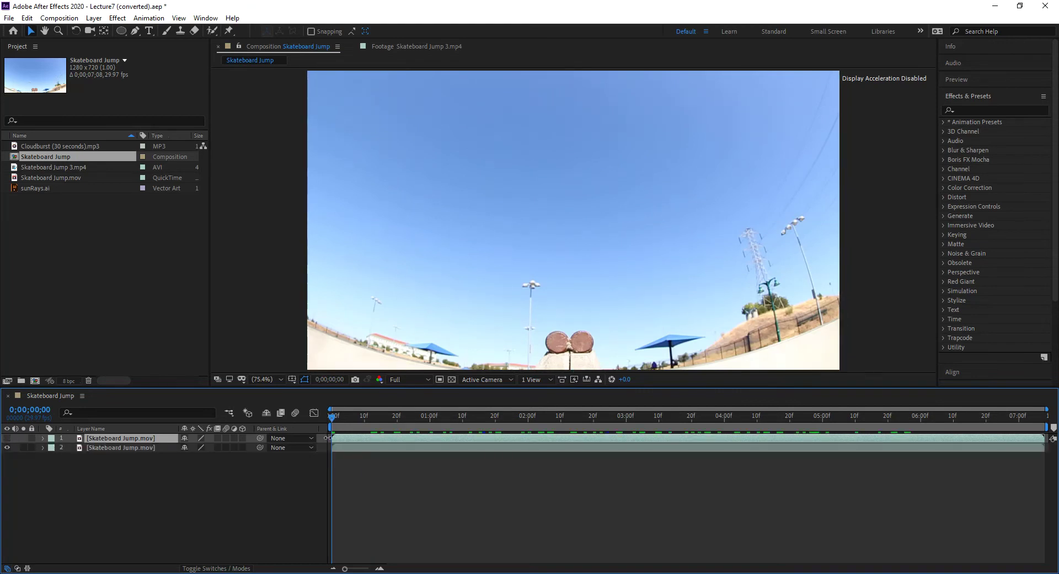
# Enable time remapping on the lower Skateboard Jump.mov layer and move the playhead to the end of the composition
pyautogui.click(357, 446)
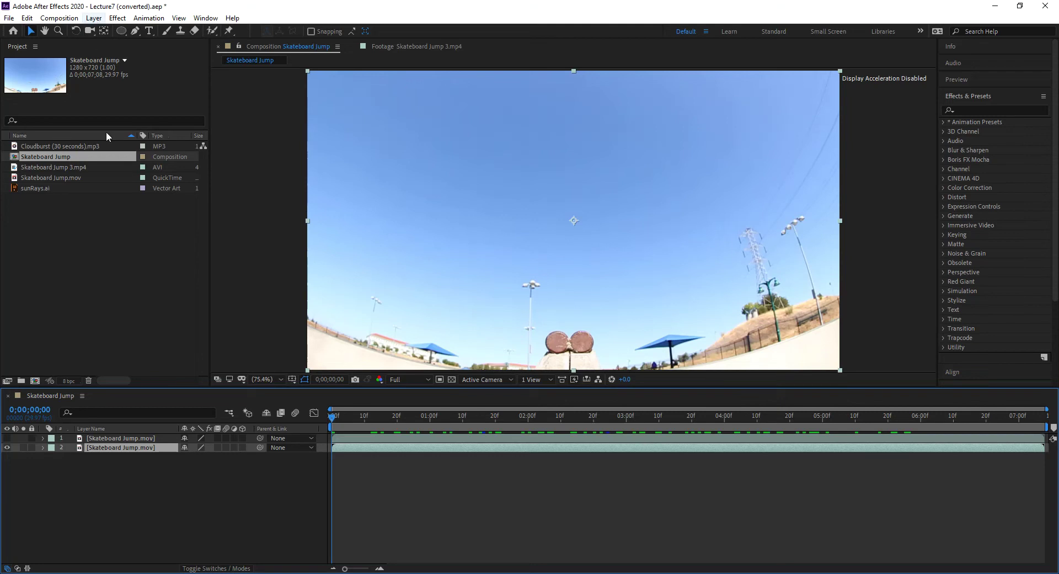
pyautogui.click(94, 18)
pyautogui.moveTo(167, 161)
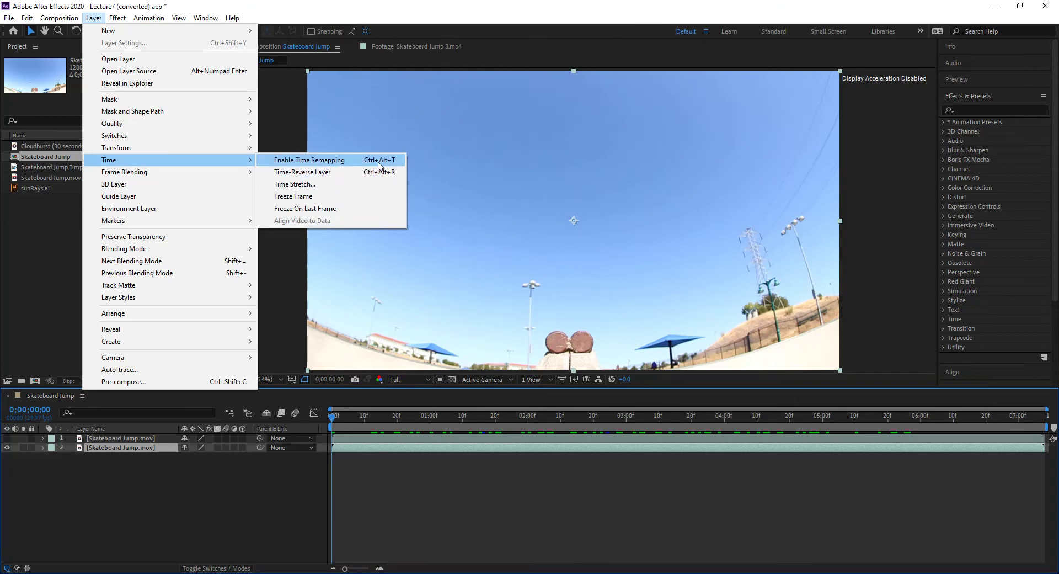
pyautogui.click(321, 162)
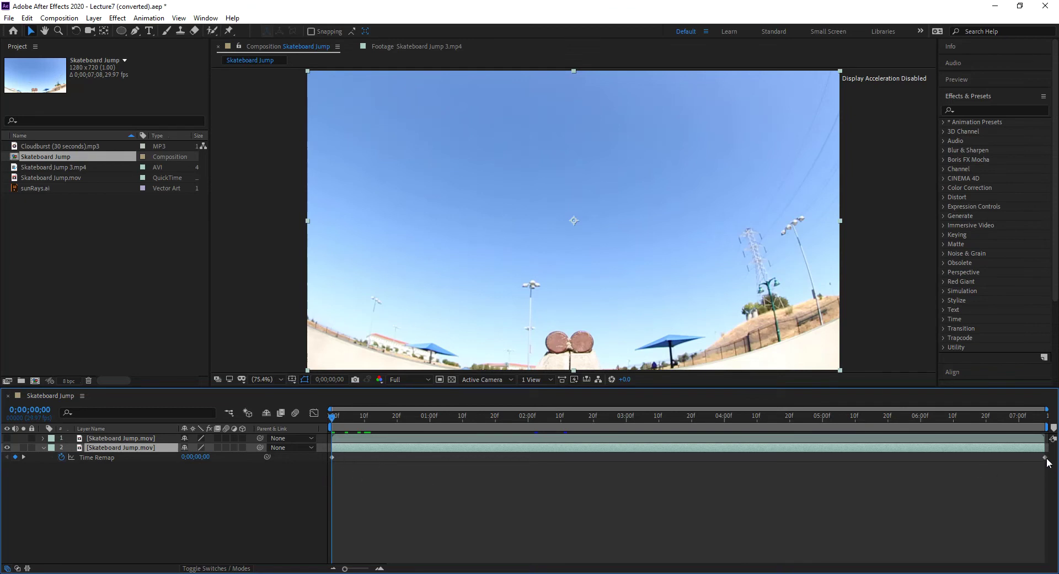
pyautogui.moveTo(1048, 462)
pyautogui.moveTo(333, 458)
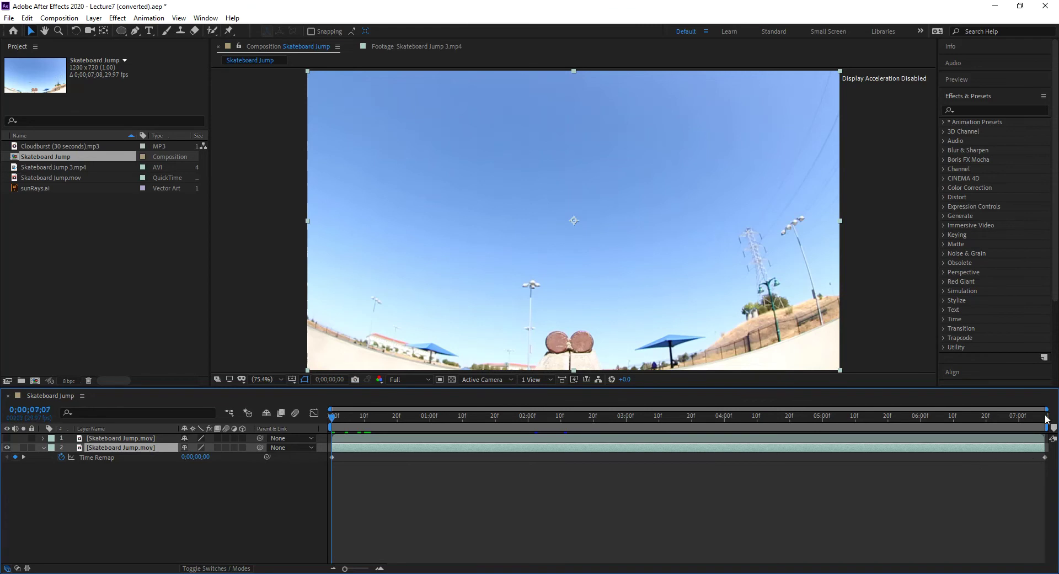
pyautogui.click(1046, 419)
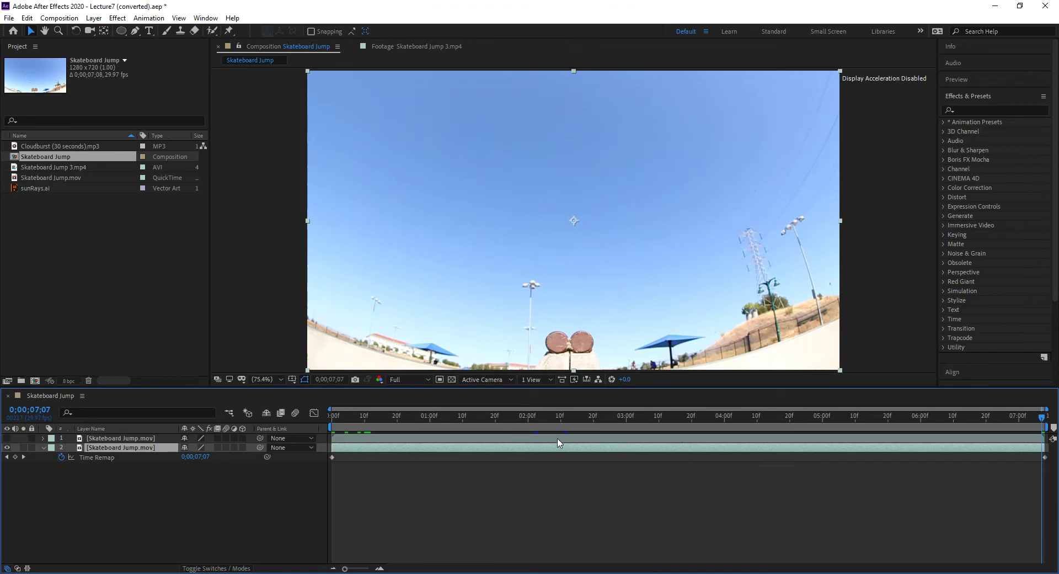
# Try moving the first Time Remap keyframe to about the two-second mark and scrub through the delayed playback
pyautogui.moveTo(332, 457); pyautogui.dragTo(493, 460)
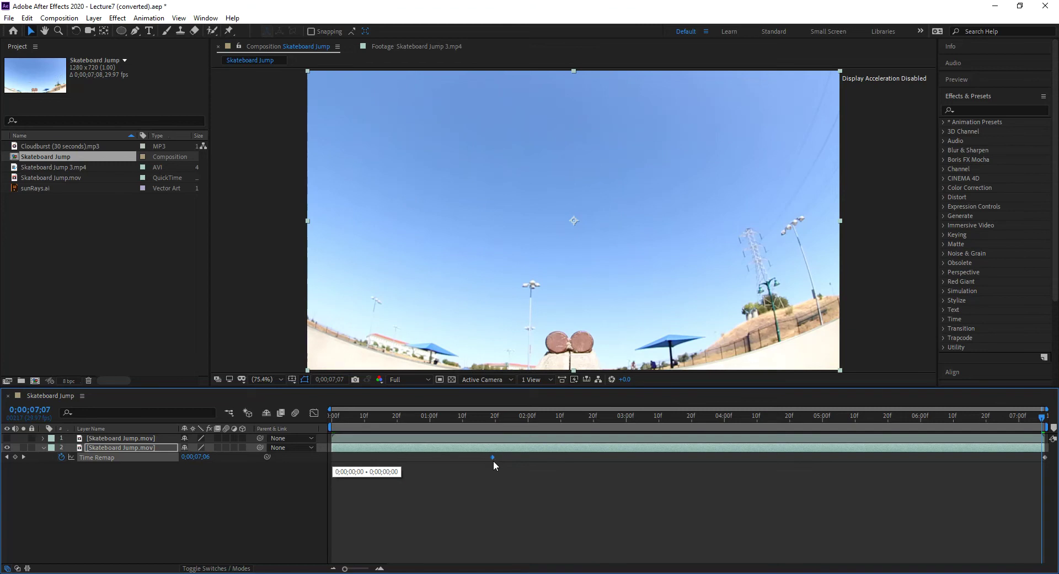
pyautogui.moveTo(333, 416); pyautogui.dragTo(398, 419)
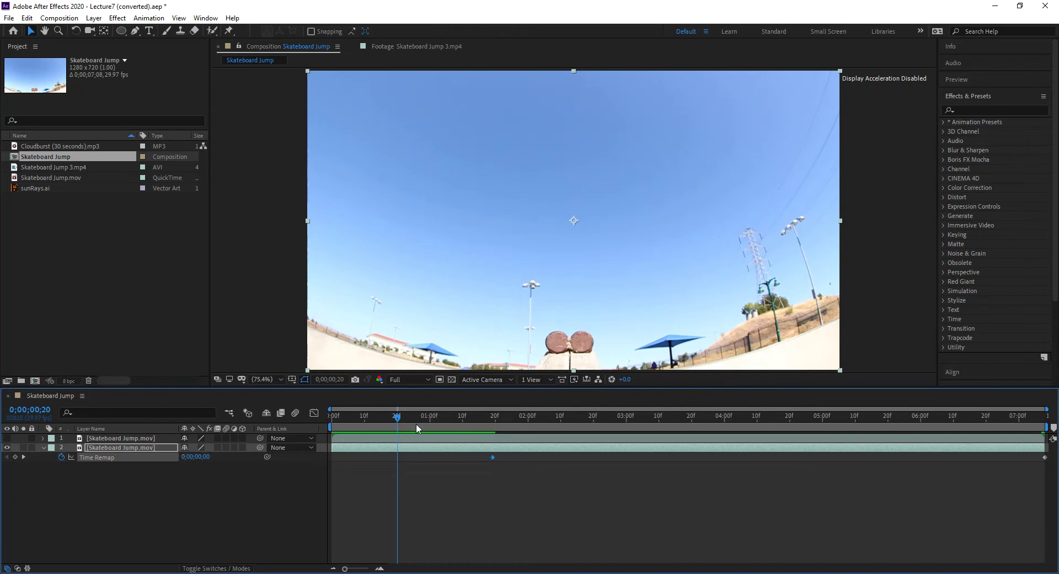
pyautogui.moveTo(408, 416); pyautogui.dragTo(617, 424)
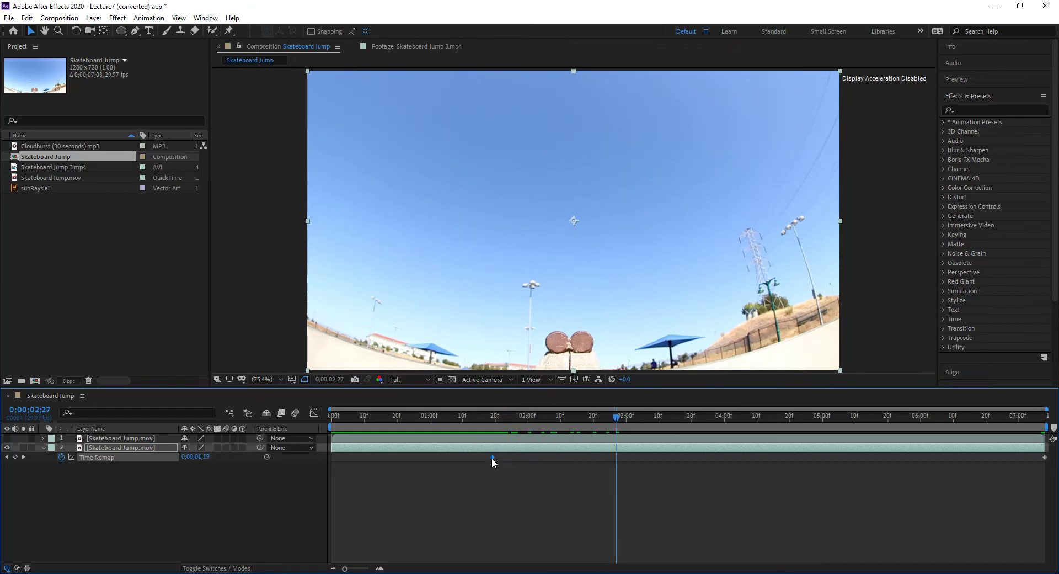
pyautogui.moveTo(492, 457)
pyautogui.moveTo(523, 455); pyautogui.dragTo(531, 447)
pyautogui.moveTo(527, 418); pyautogui.dragTo(524, 422)
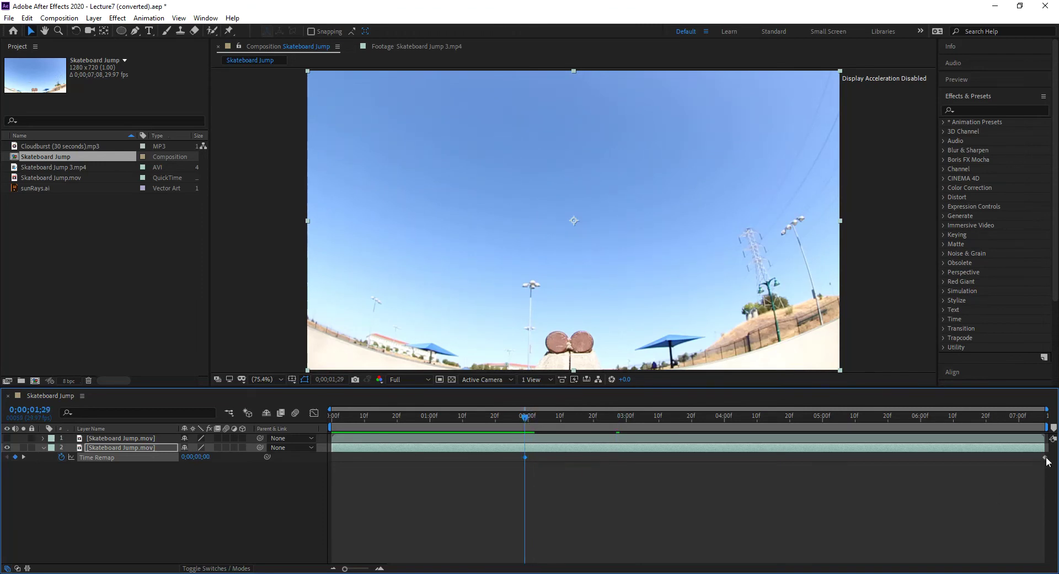
# Try placing the last Time Remap keyframe before the first, scrub the reversed playback, and return both keyframes to the layer's ends
pyautogui.moveTo(1047, 459); pyautogui.dragTo(335, 469)
pyautogui.moveTo(338, 418); pyautogui.dragTo(492, 432)
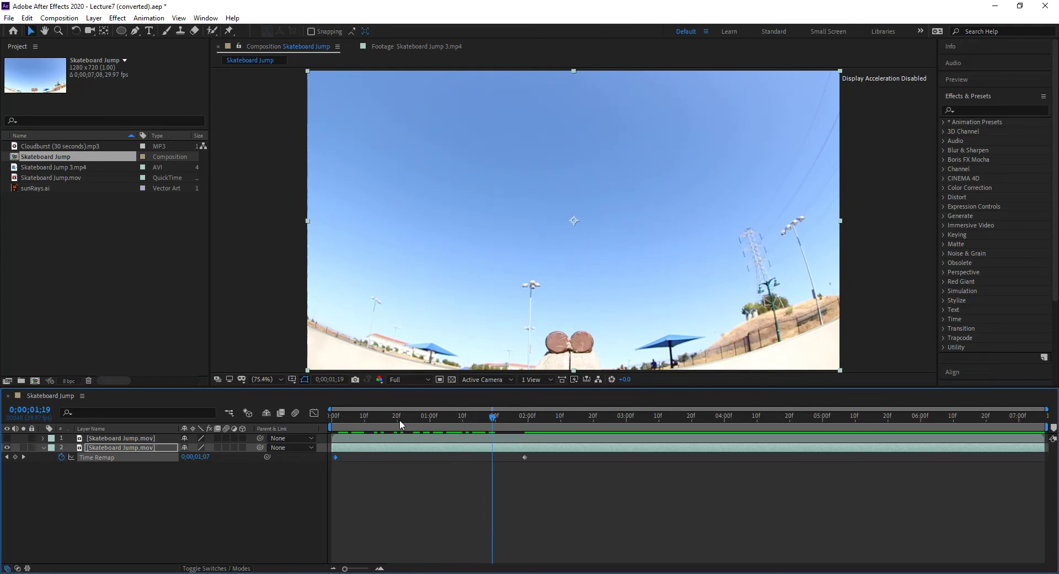
pyautogui.moveTo(351, 419); pyautogui.dragTo(484, 421)
pyautogui.moveTo(334, 456); pyautogui.dragTo(1044, 467)
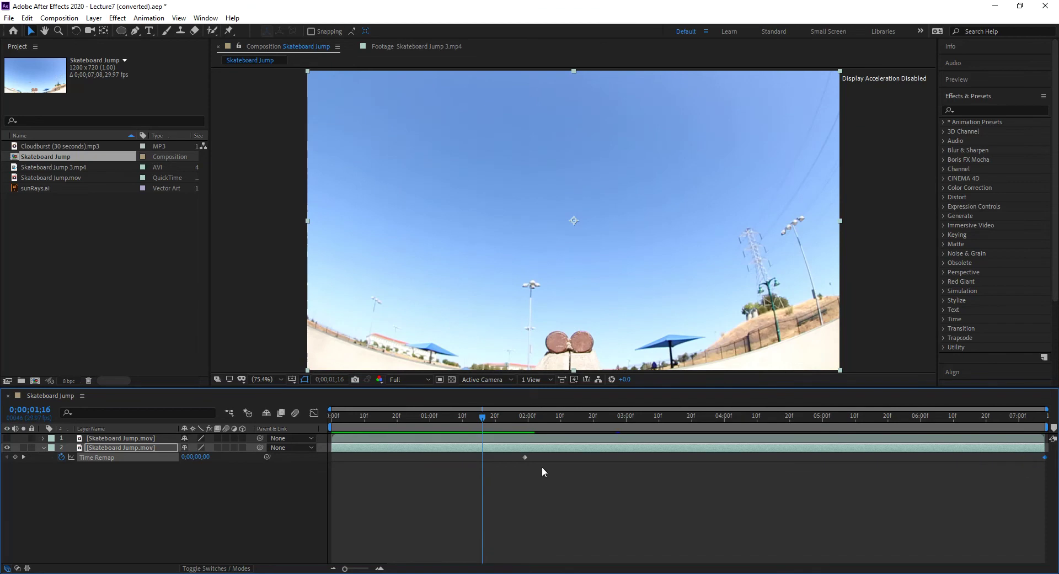
pyautogui.moveTo(525, 457); pyautogui.dragTo(333, 467)
pyautogui.click(313, 413)
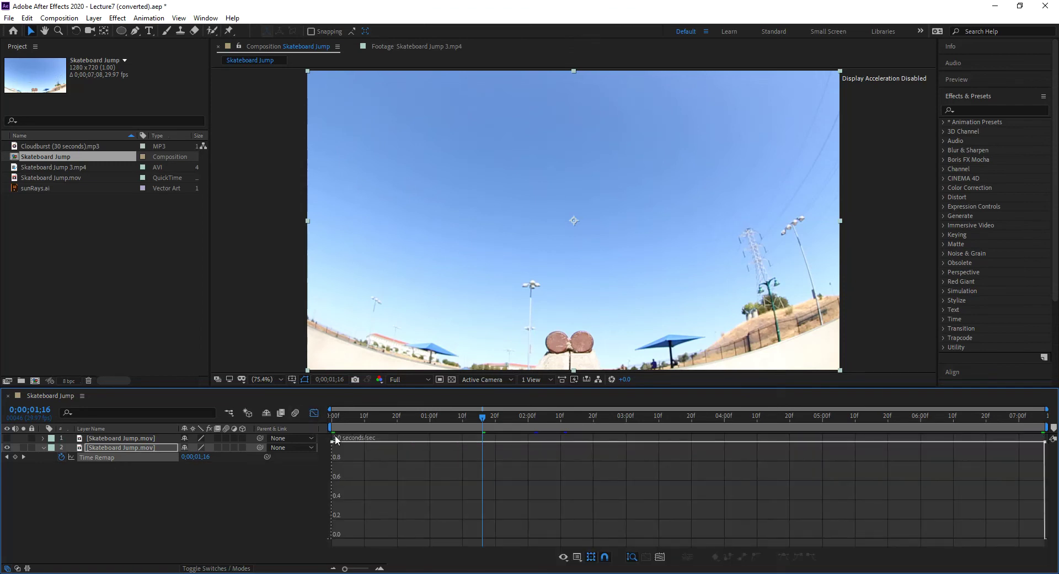
pyautogui.click(314, 413)
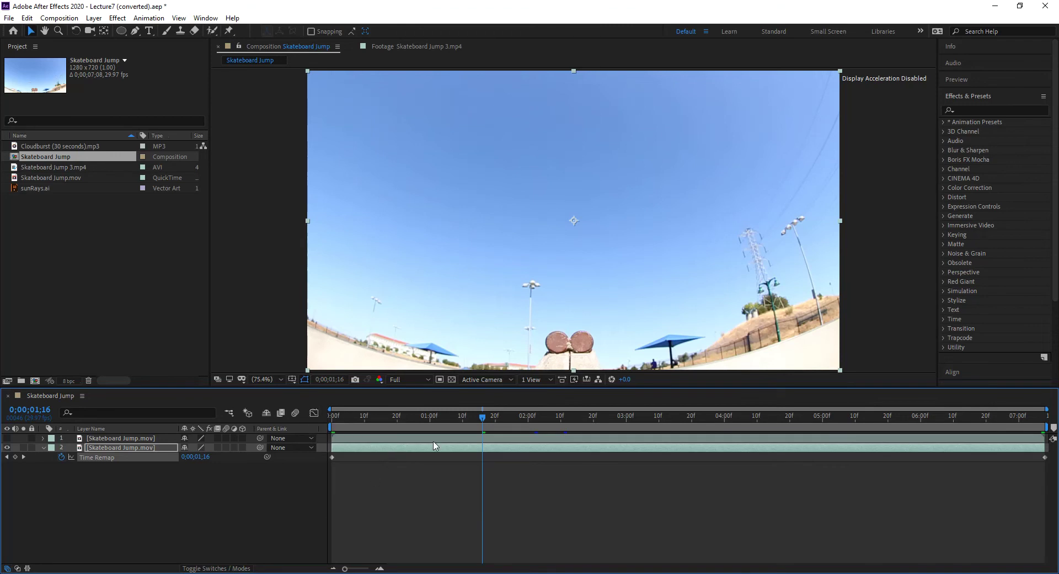
# Convert the first Time Remap keyframe at 0;00;00;00 to a hold keyframe
pyautogui.moveTo(437, 418); pyautogui.dragTo(331, 419)
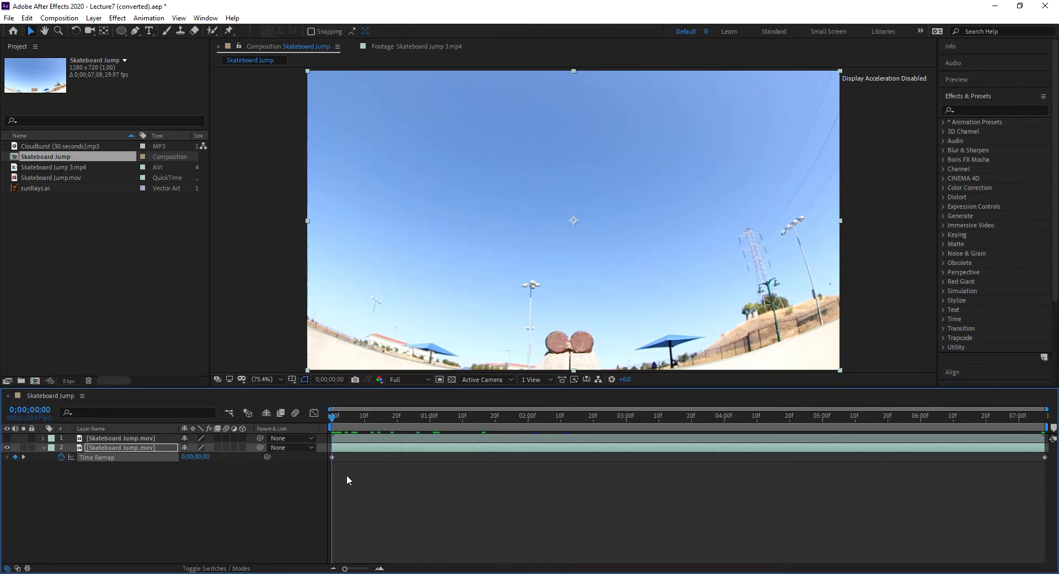
pyautogui.moveTo(332, 456)
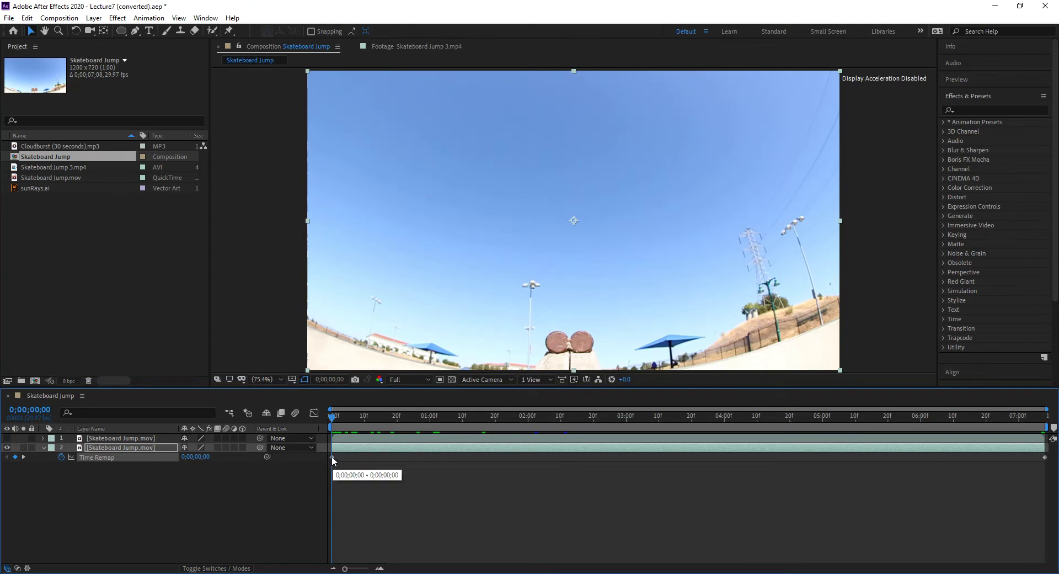
pyautogui.click(332, 457)
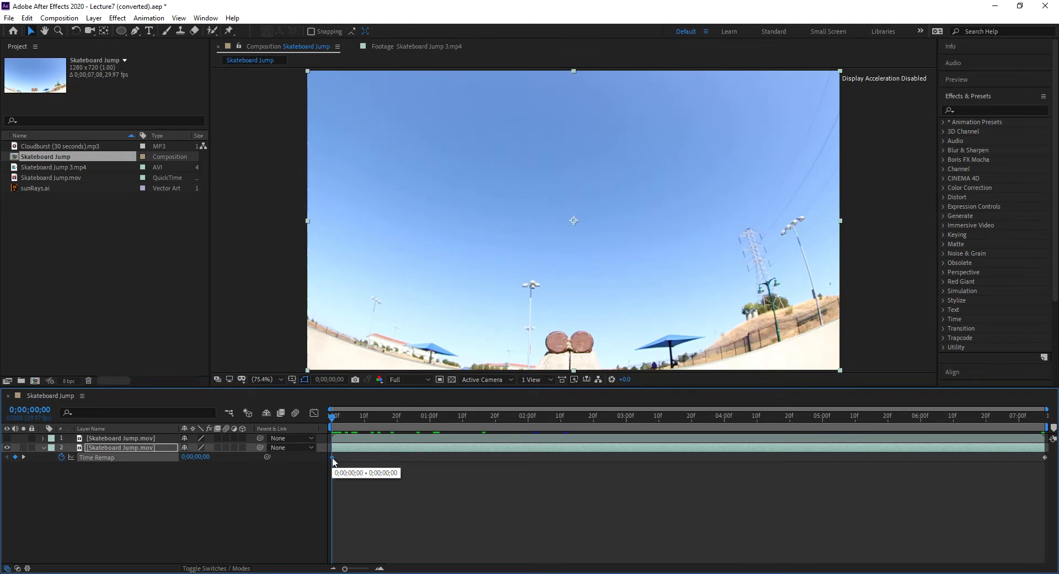
pyautogui.moveTo(333, 458)
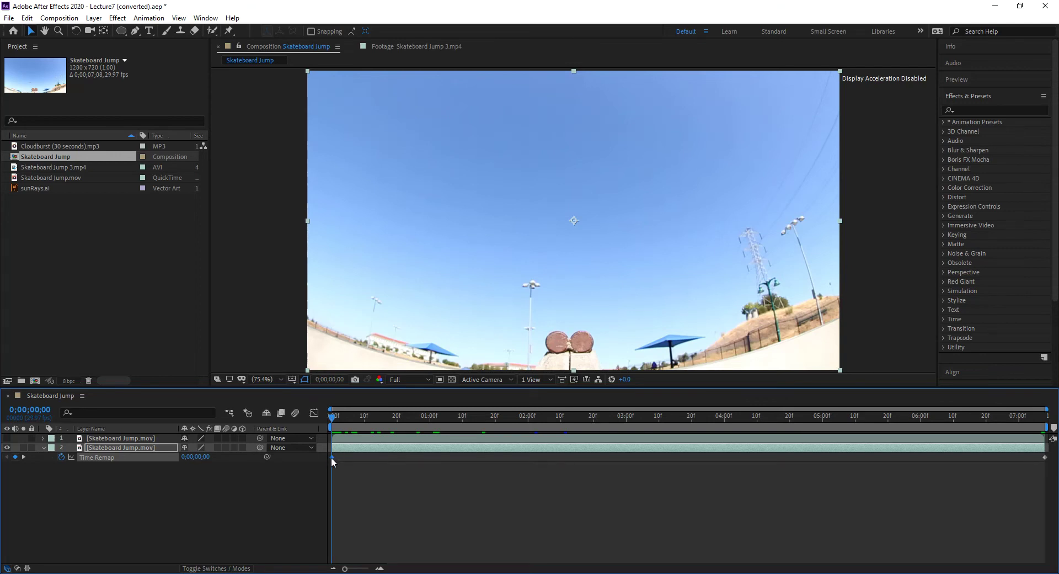
pyautogui.rightClick(331, 457)
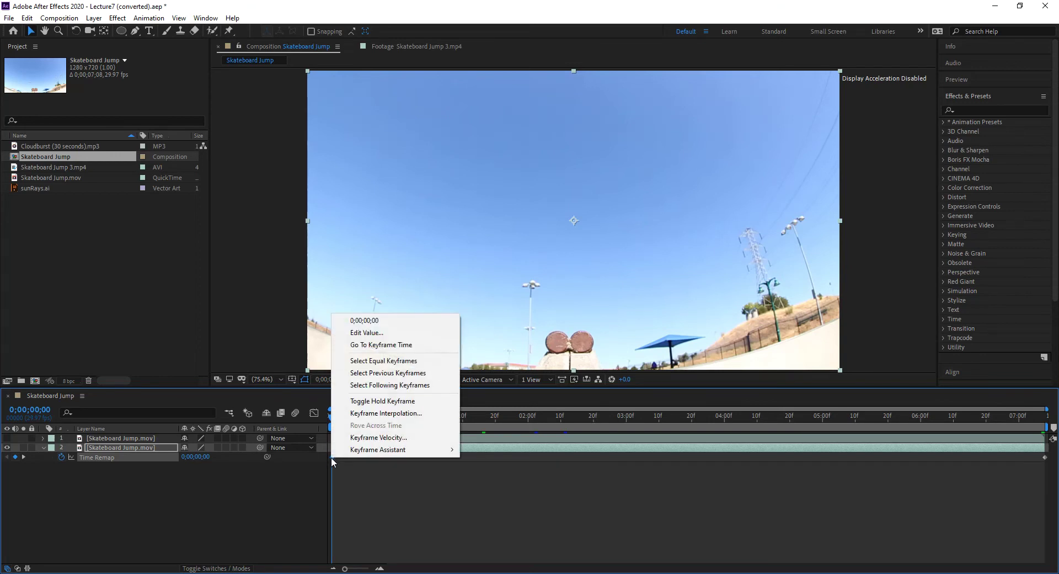
pyautogui.click(409, 401)
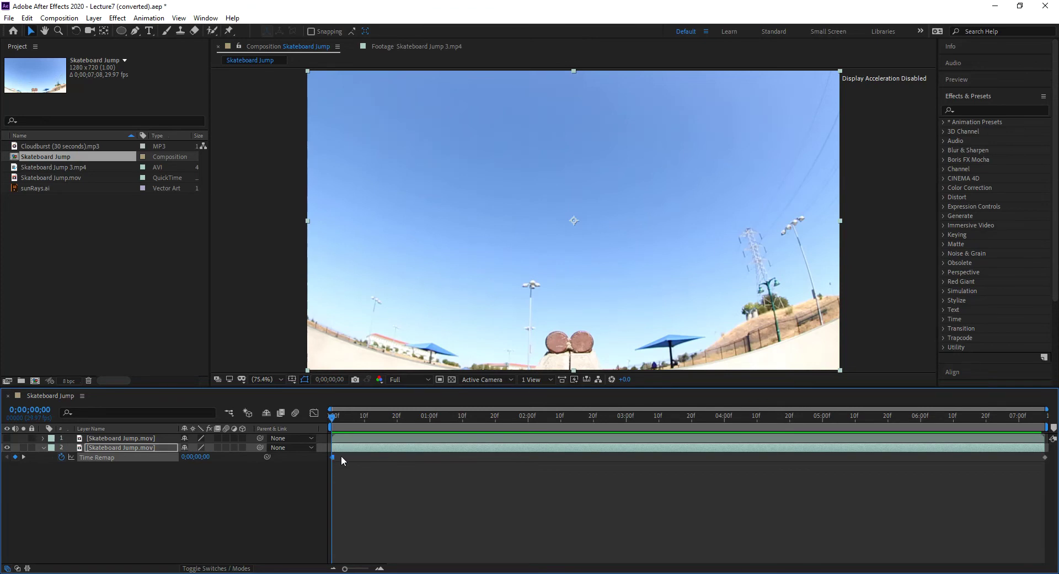
# Delete the last Time Remap keyframe of the lower layer and scrub the timeline to check the frozen frame
pyautogui.moveTo(331, 418); pyautogui.dragTo(243, 468)
pyautogui.click(1039, 426)
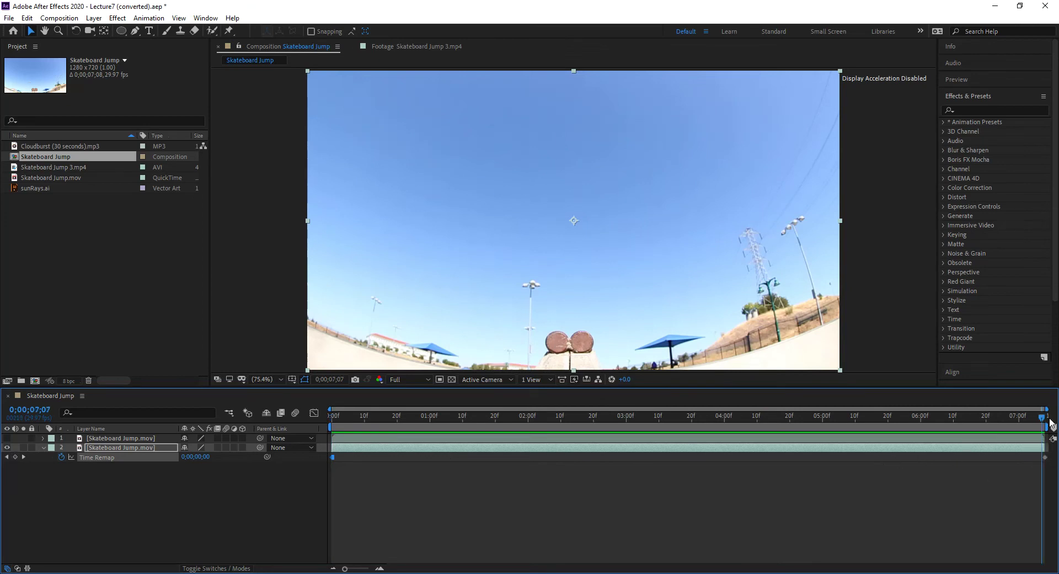
pyautogui.click(1045, 457)
pyautogui.click(1052, 466)
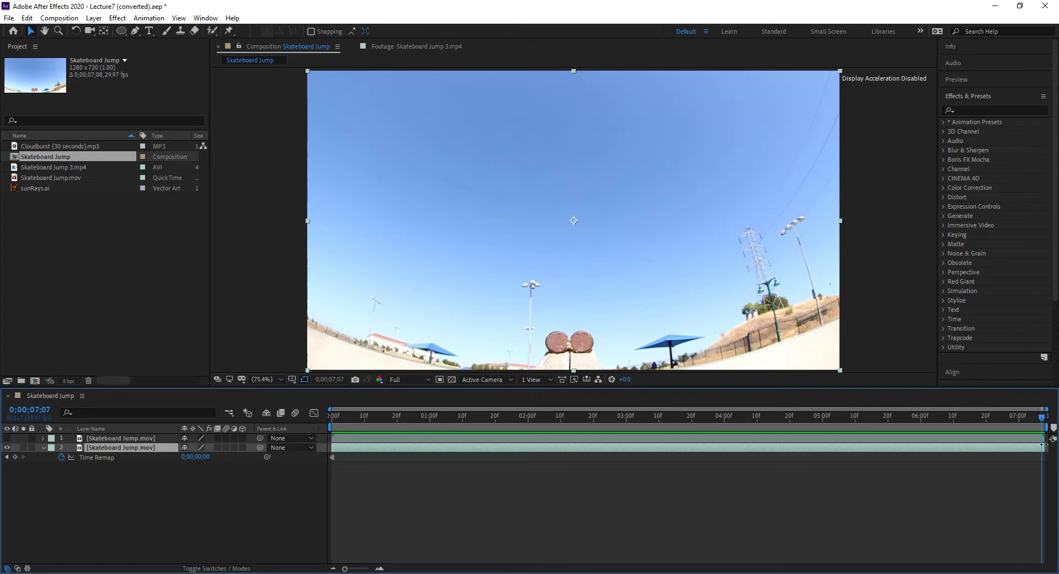
pyautogui.moveTo(1042, 417); pyautogui.dragTo(1042, 455)
pyautogui.moveTo(339, 419); pyautogui.dragTo(782, 426)
pyautogui.moveTo(353, 416); pyautogui.dragTo(331, 415)
# Make the upper Skateboard Jump.mov layer visible and park the playhead at 0;00;03;18, where the skater is in mid-air
pyautogui.click(7, 438)
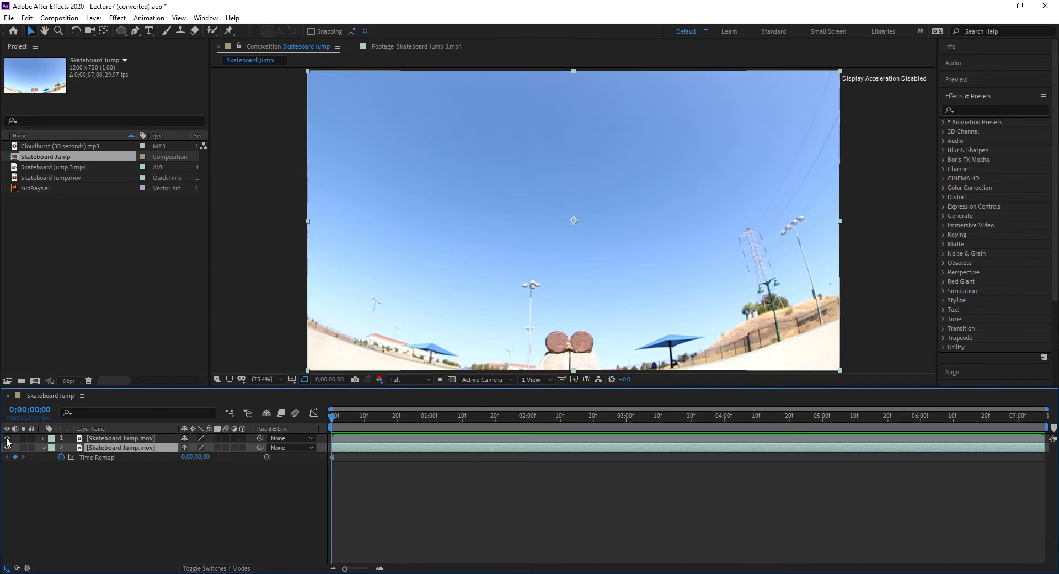
pyautogui.moveTo(352, 413); pyautogui.dragTo(757, 419)
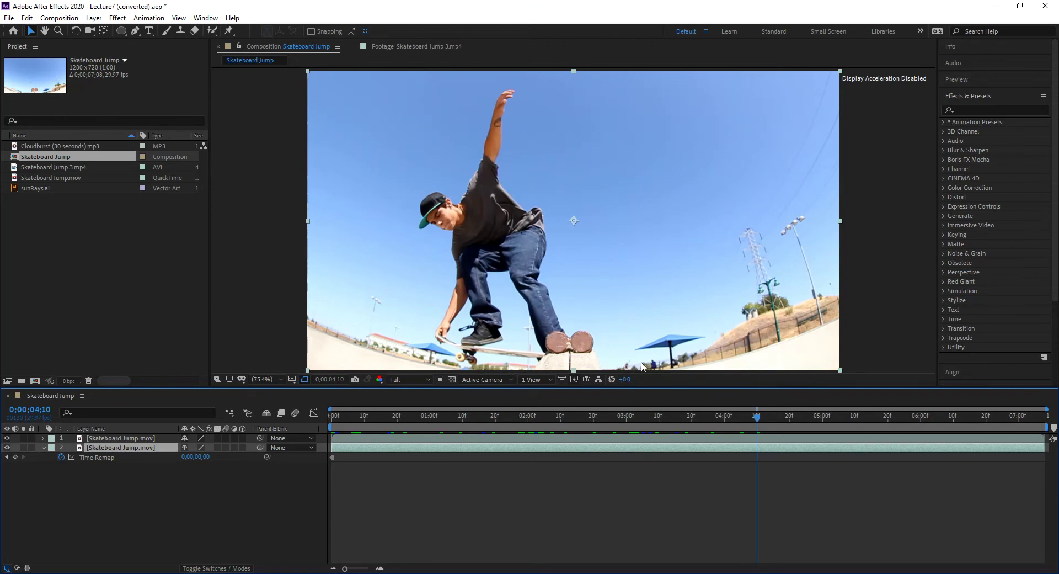
pyautogui.moveTo(643, 419); pyautogui.dragTo(358, 421)
pyautogui.moveTo(445, 444); pyautogui.dragTo(724, 425)
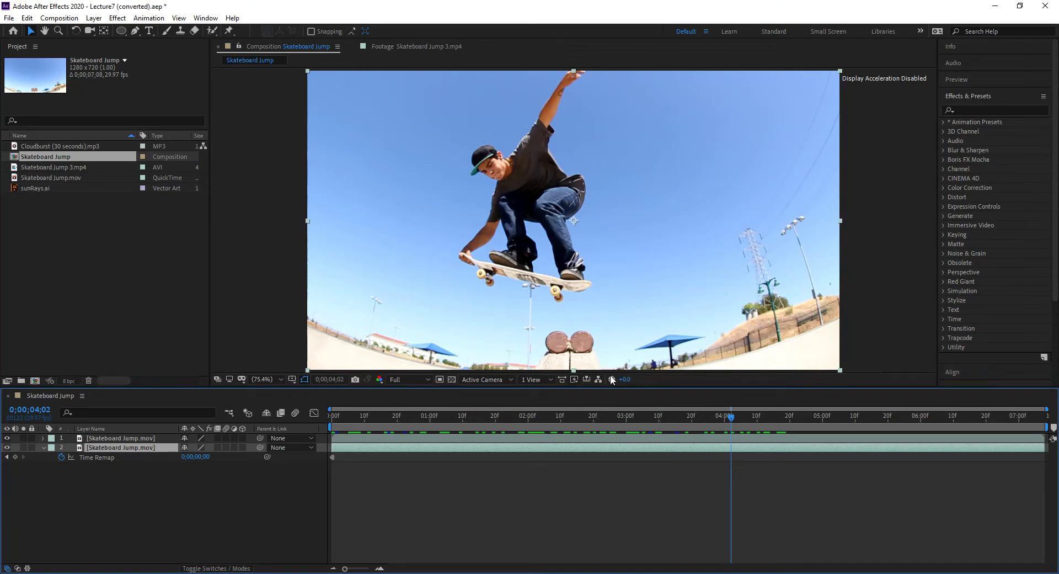
pyautogui.moveTo(727, 422); pyautogui.dragTo(686, 381)
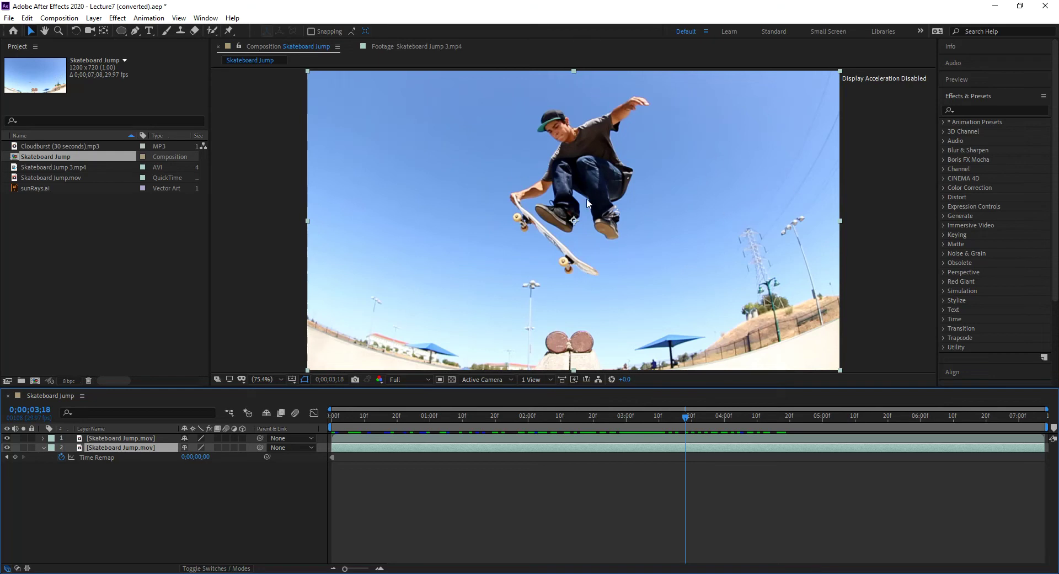
# Search the effects for "time" and apply Time Difference to the upper Skateboard Jump.mov layer
pyautogui.click(571, 440)
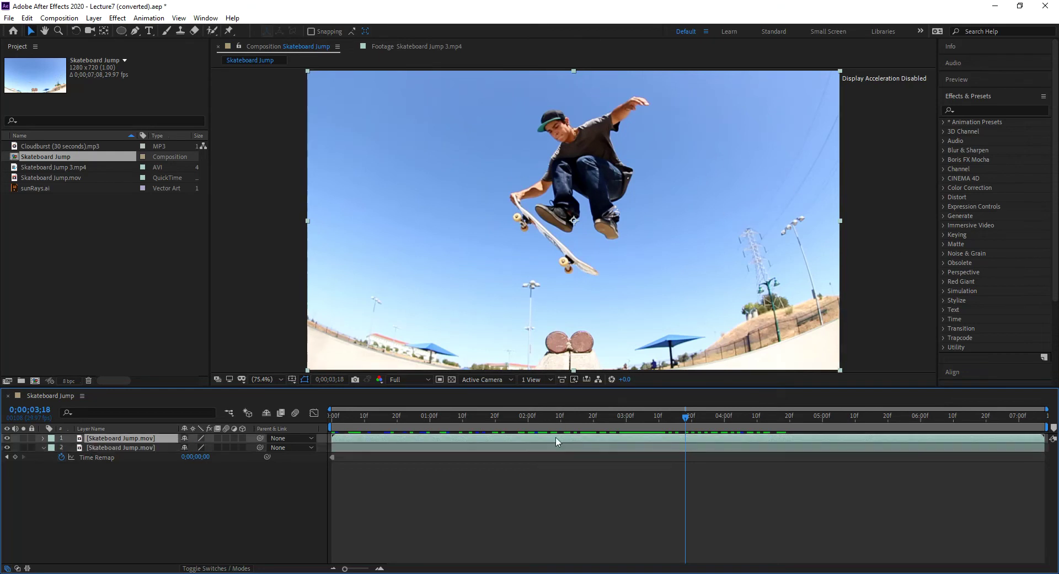
pyautogui.click(980, 109)
pyautogui.write('time')
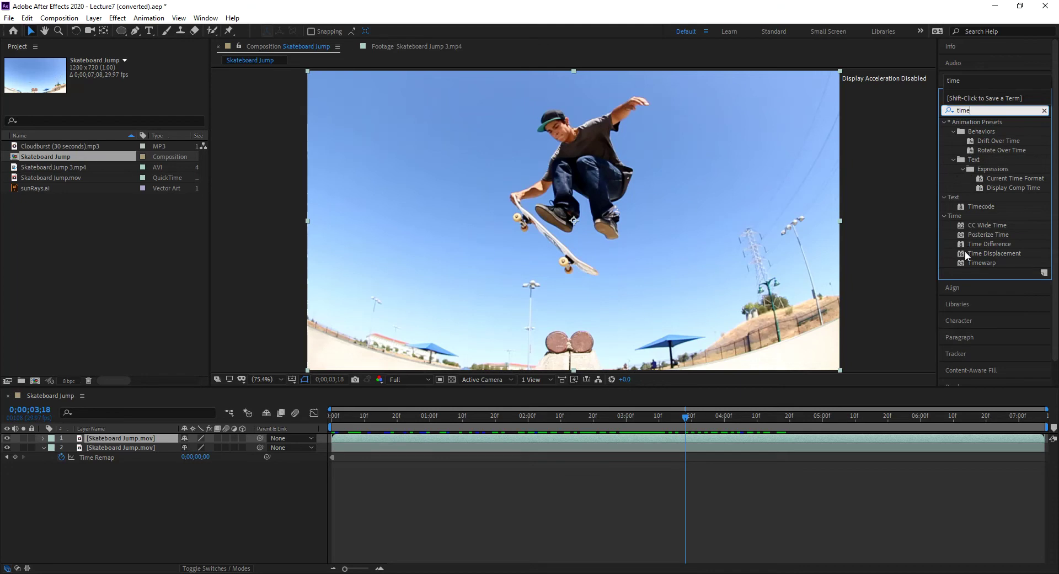
pyautogui.moveTo(963, 246); pyautogui.dragTo(573, 235)
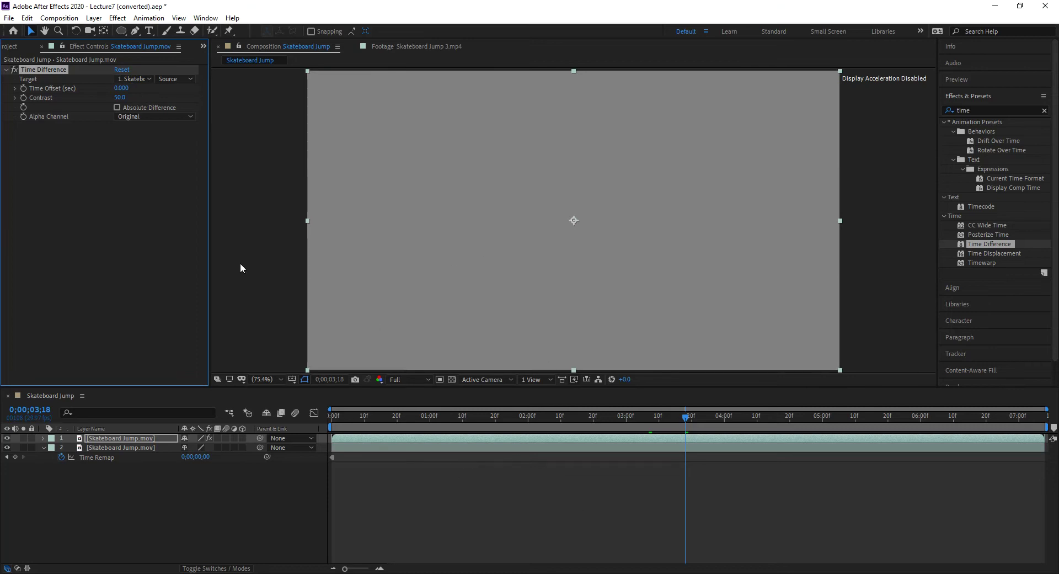
# Set the Time Difference target to layer 2, the frozen Skateboard Jump.mov, and scrub through the jump to check the difference
pyautogui.click(141, 81)
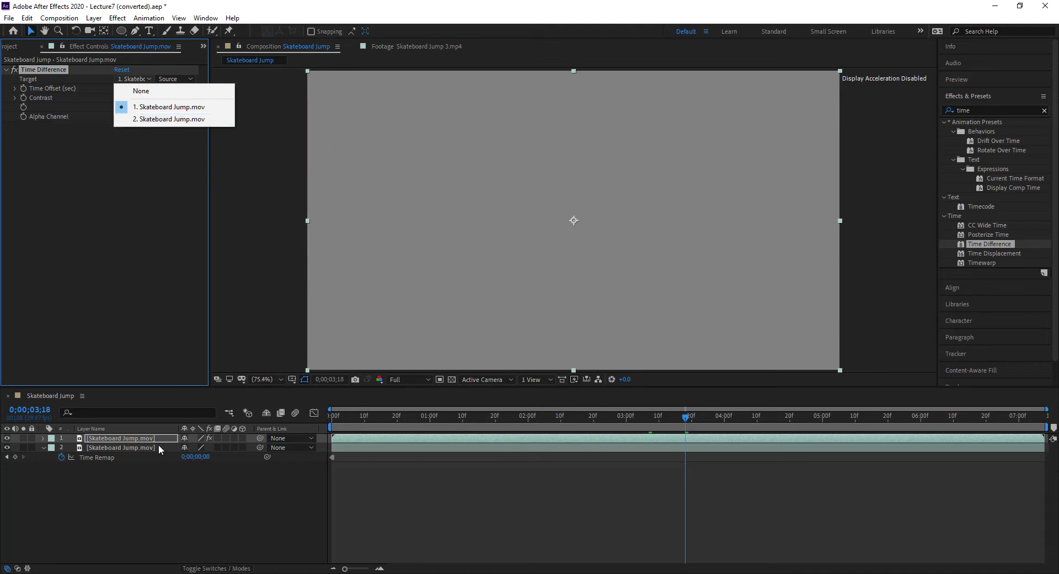
pyautogui.click(172, 119)
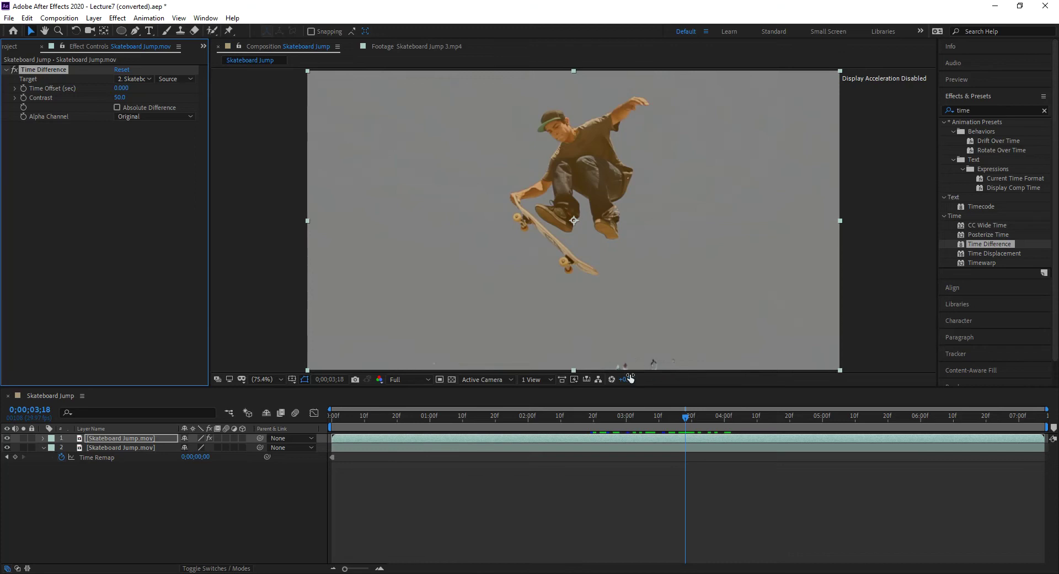
pyautogui.moveTo(590, 422); pyautogui.dragTo(678, 425)
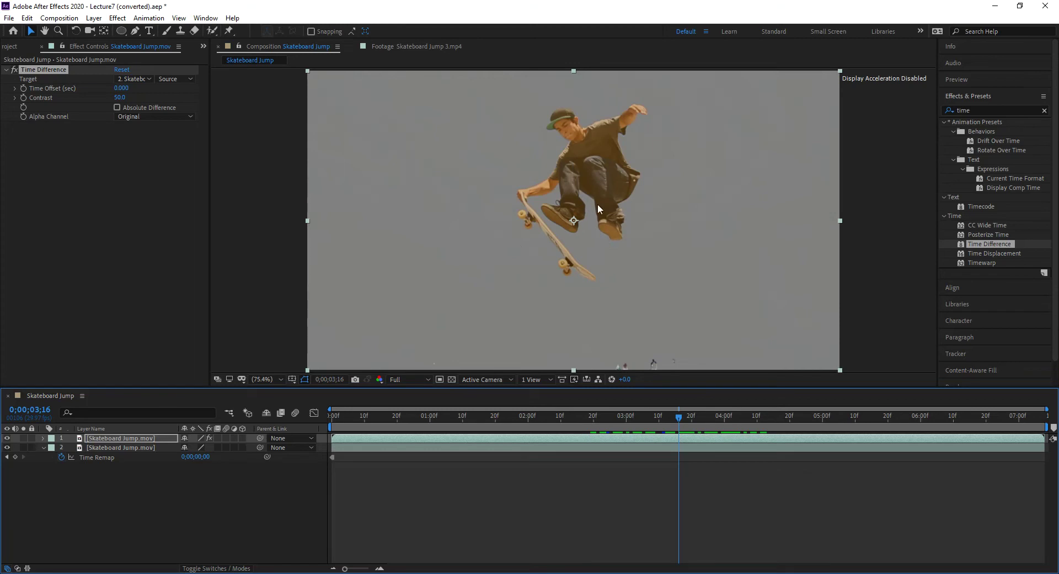
# Enable Absolute Difference in the Time Difference effect, check it across the jump, and set its Alpha Channel to Max of Result
pyautogui.click(117, 108)
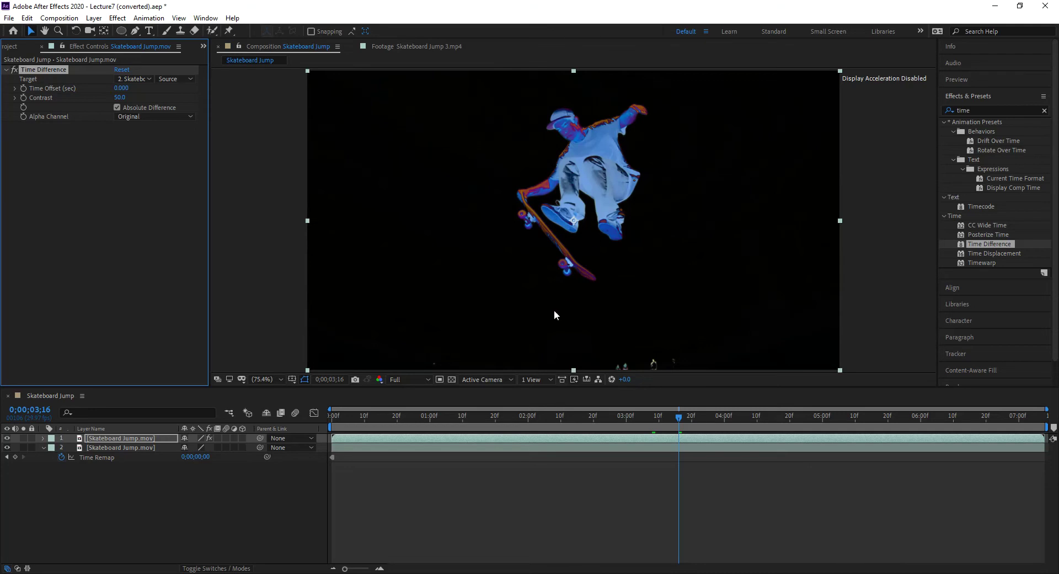
pyautogui.moveTo(657, 419); pyautogui.dragTo(732, 441)
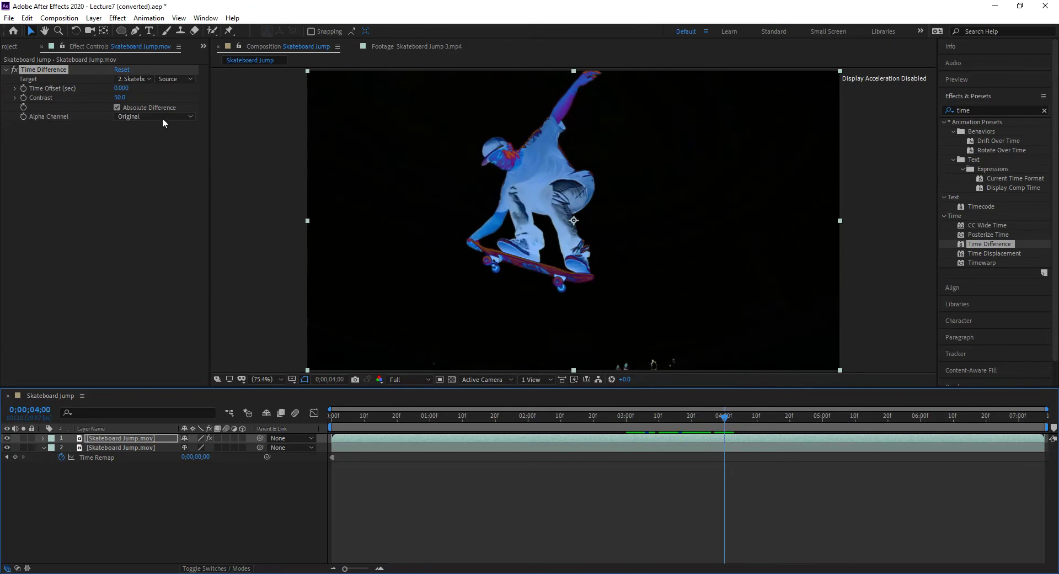
pyautogui.click(136, 116)
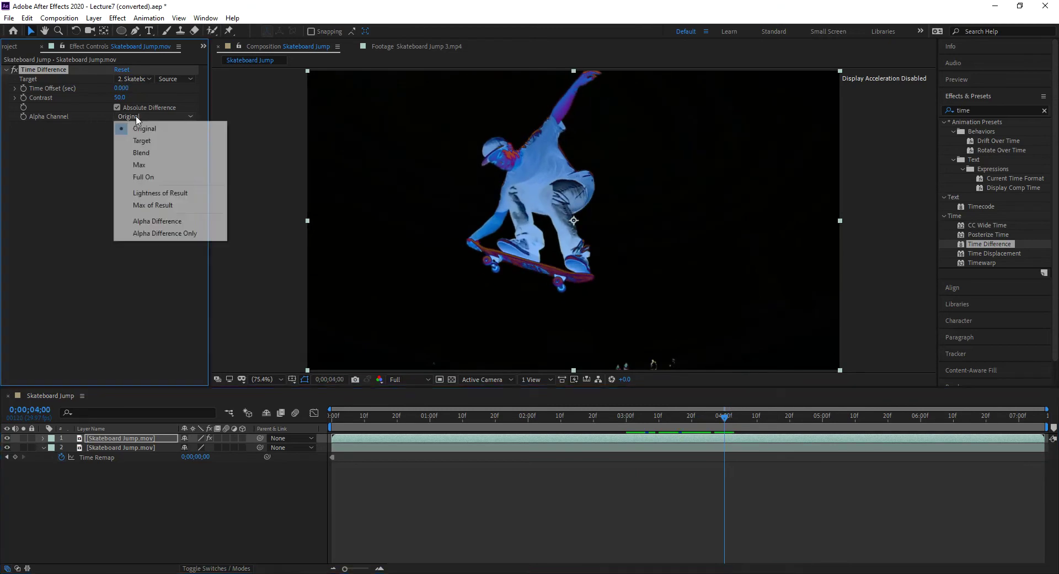
pyautogui.click(172, 206)
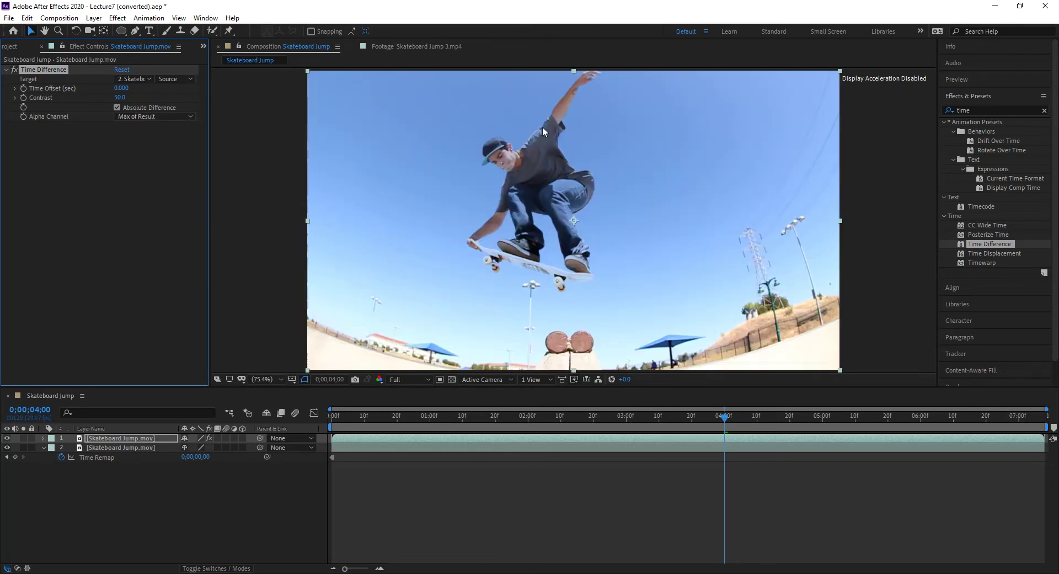
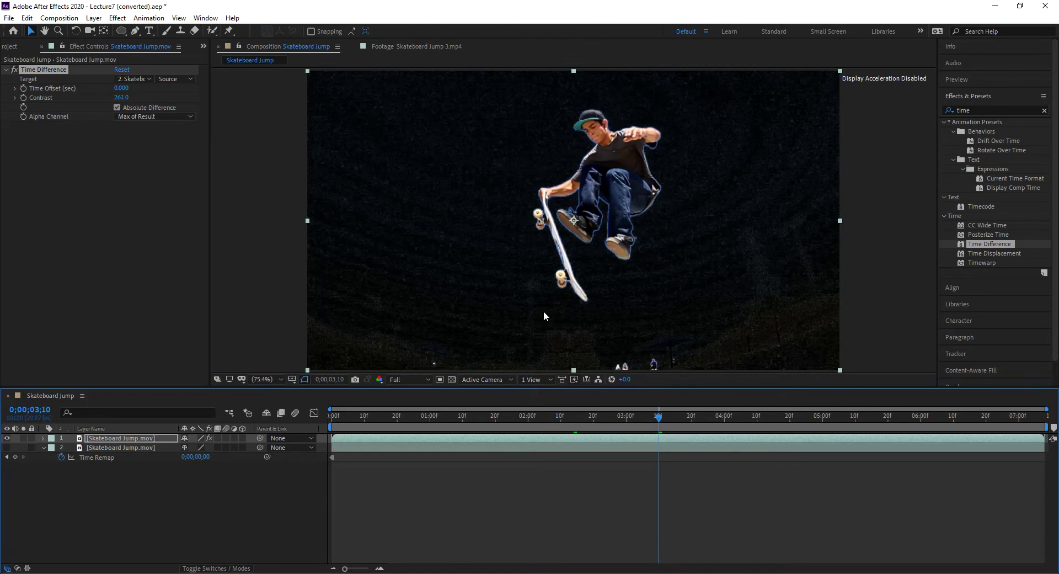
# Scrub through the jump to inspect the isolated skater, park at 0;00;03;09, and make the frozen lower layer visible again
pyautogui.moveTo(640, 418)
pyautogui.mouseDown()
pyautogui.moveTo(542, 416)
pyautogui.moveTo(627, 417)
pyautogui.mouseUp()
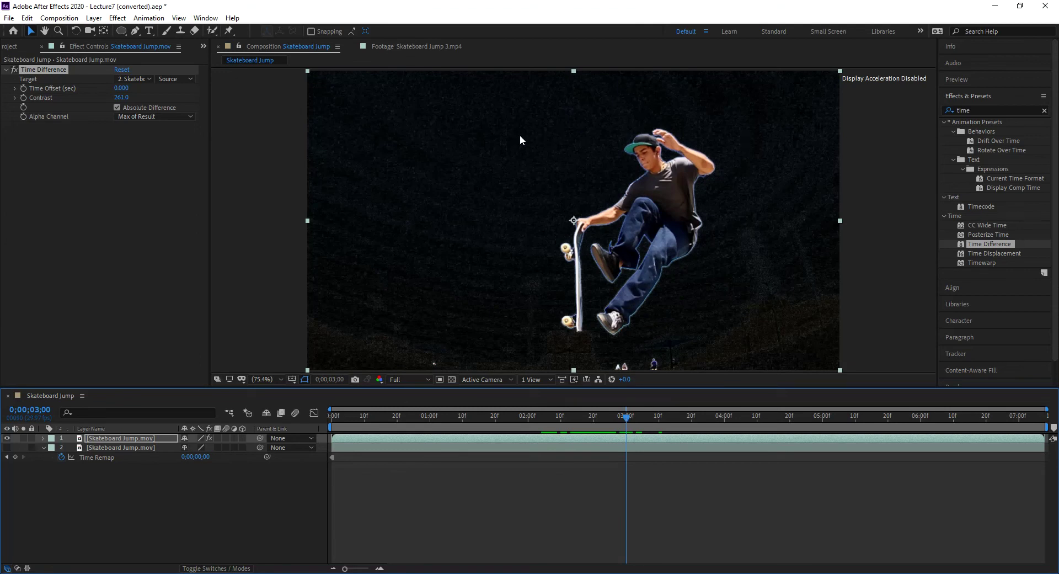
pyautogui.moveTo(616, 416); pyautogui.dragTo(611, 420)
pyautogui.click(139, 447)
pyautogui.click(140, 438)
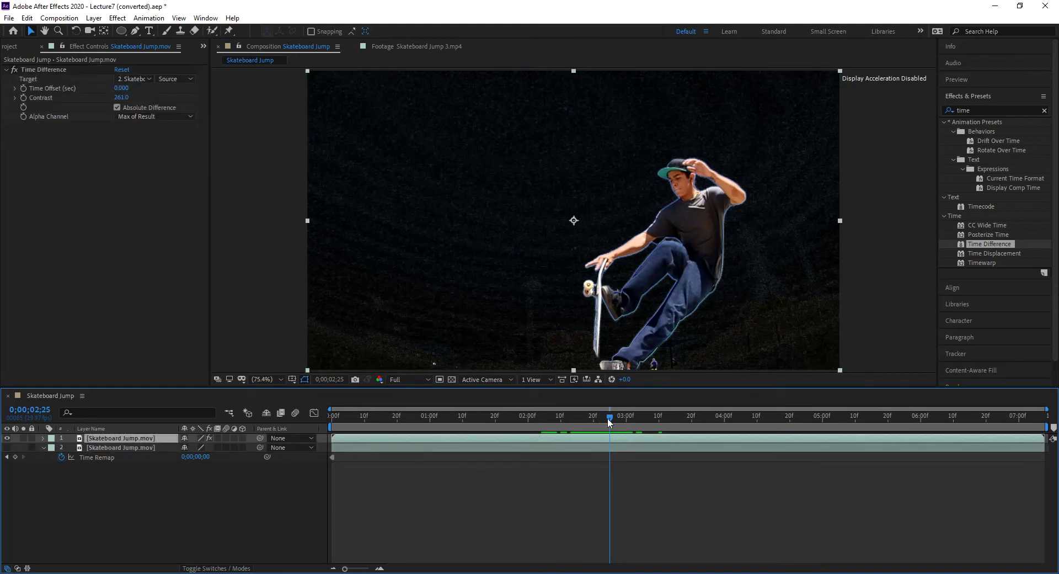
pyautogui.moveTo(608, 418); pyautogui.dragTo(656, 430)
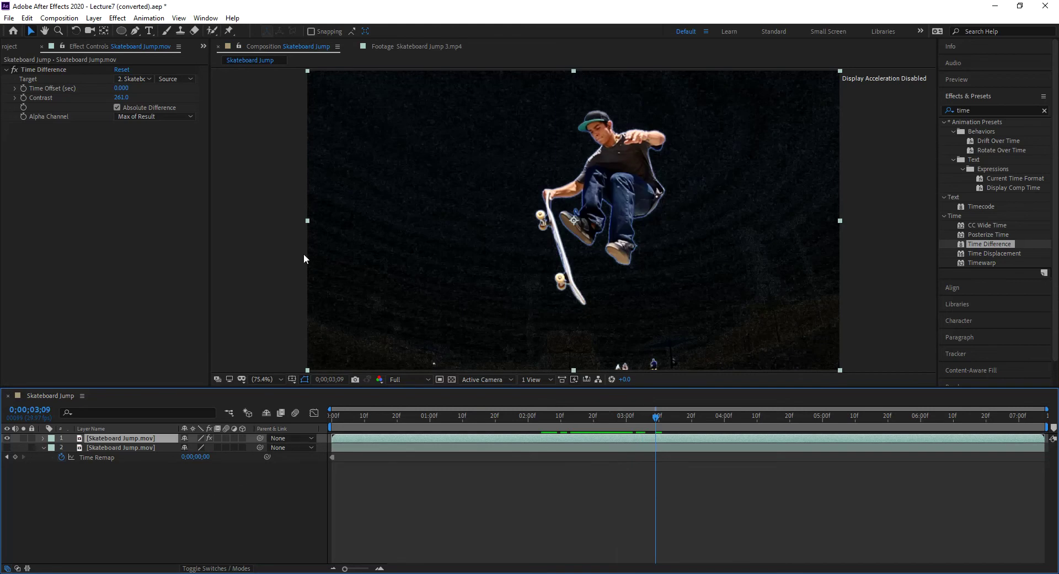
pyautogui.click(7, 448)
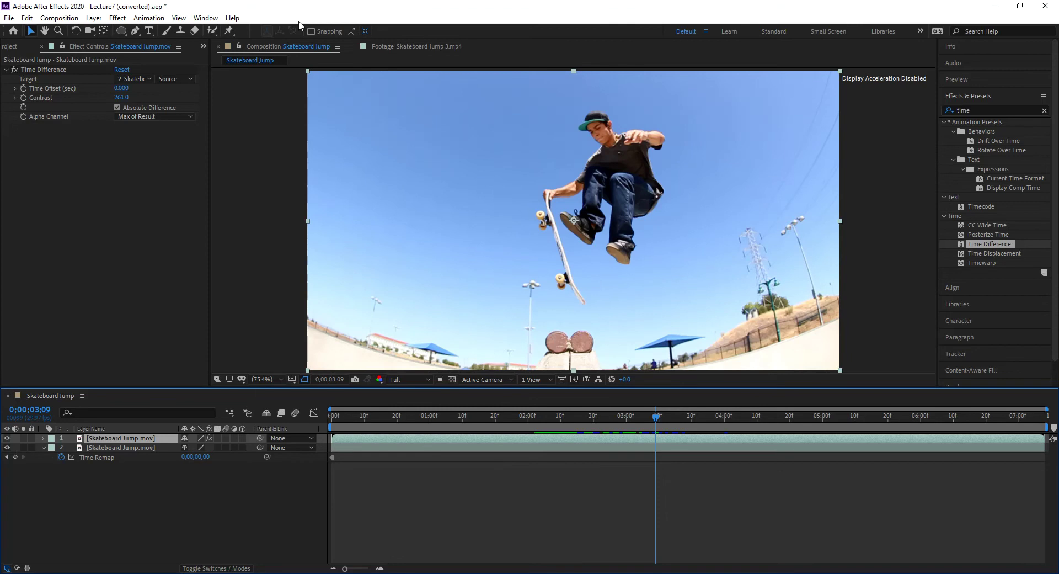
# Add a text layer reading "BIG AIR" across the middle of the composition
pyautogui.click(151, 31)
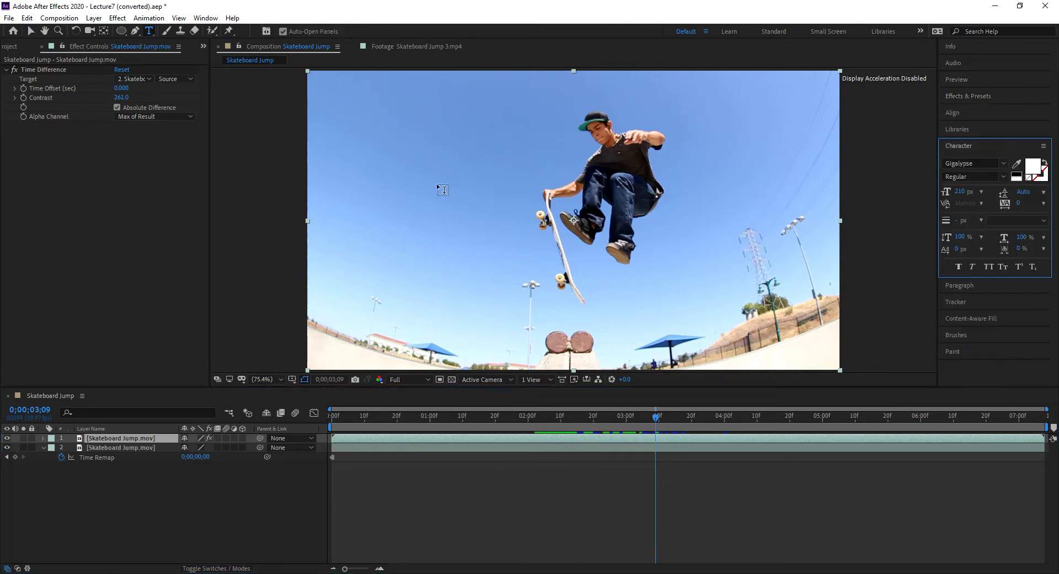
pyautogui.click(568, 239)
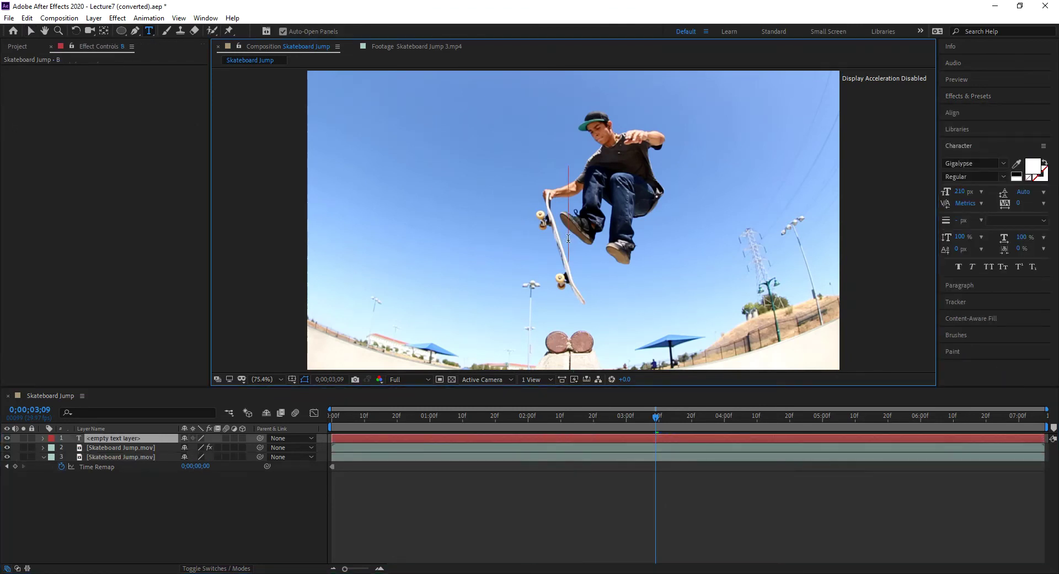
pyautogui.write('BIG A')
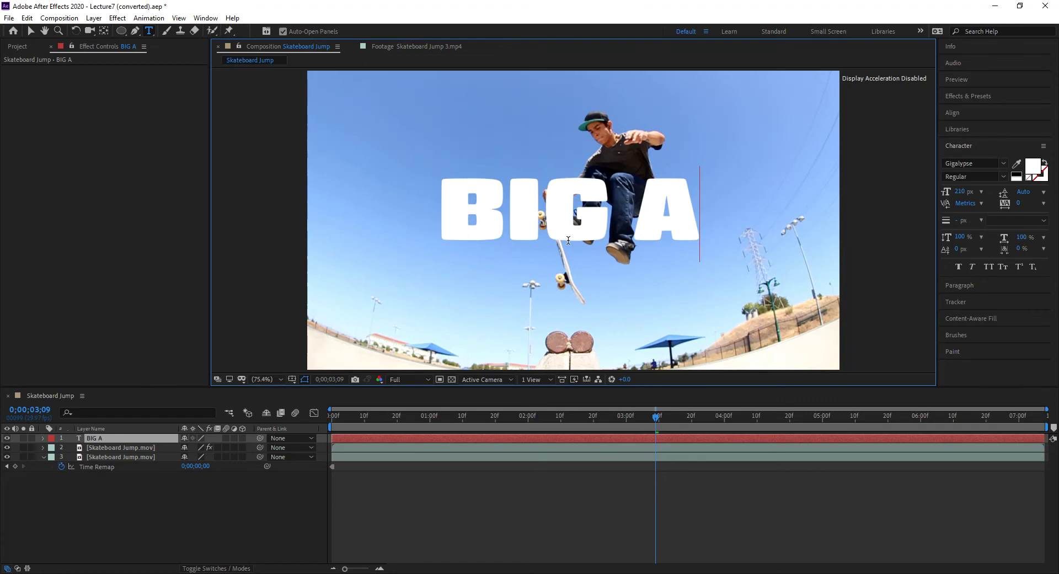
pyautogui.write('IR')
pyautogui.click(30, 31)
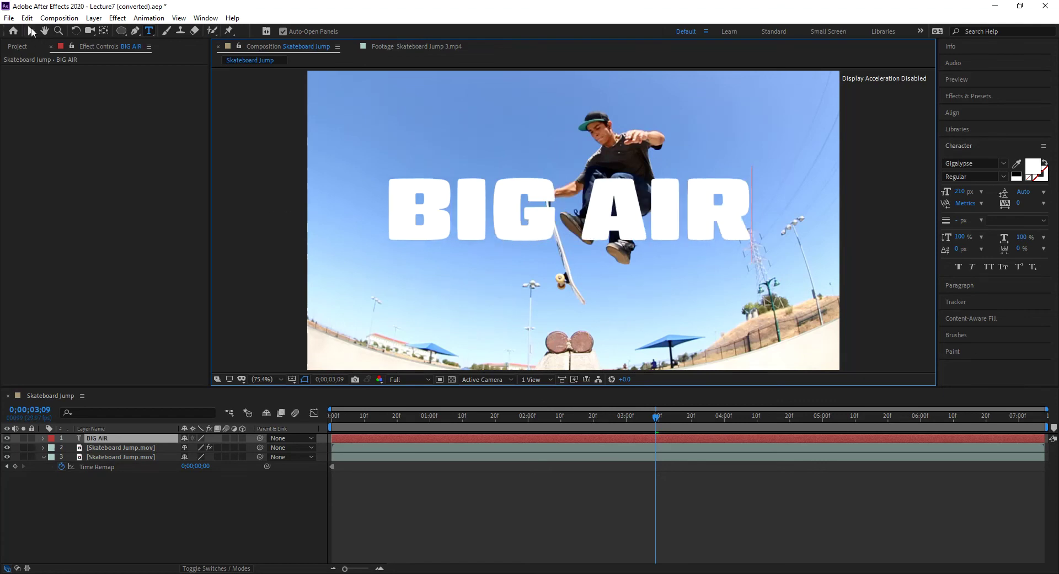
# Center the BIG AIR text vertically and horizontally in the composition
pyautogui.click(983, 111)
pyautogui.click(1023, 142)
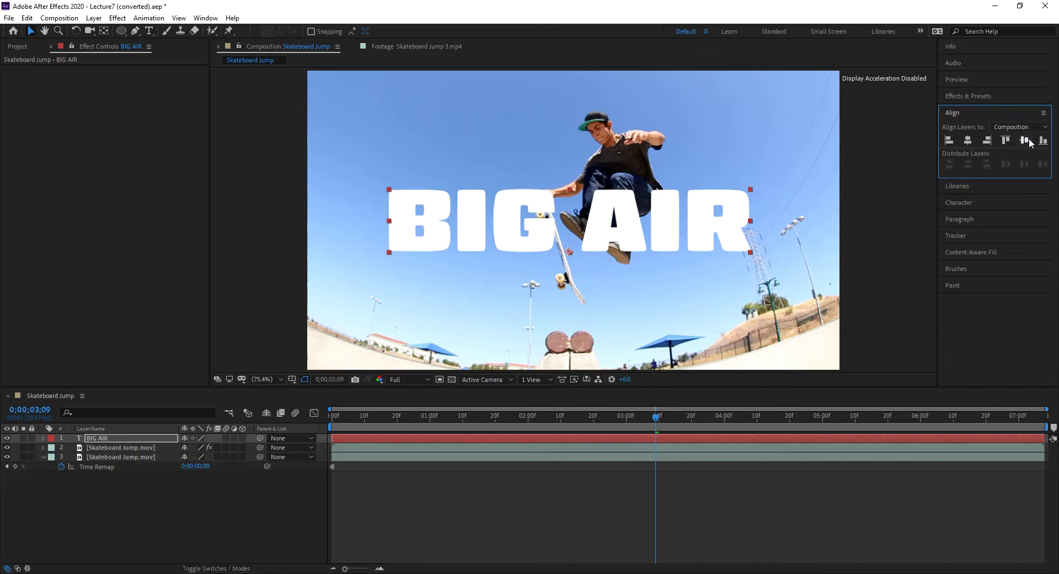
pyautogui.click(968, 141)
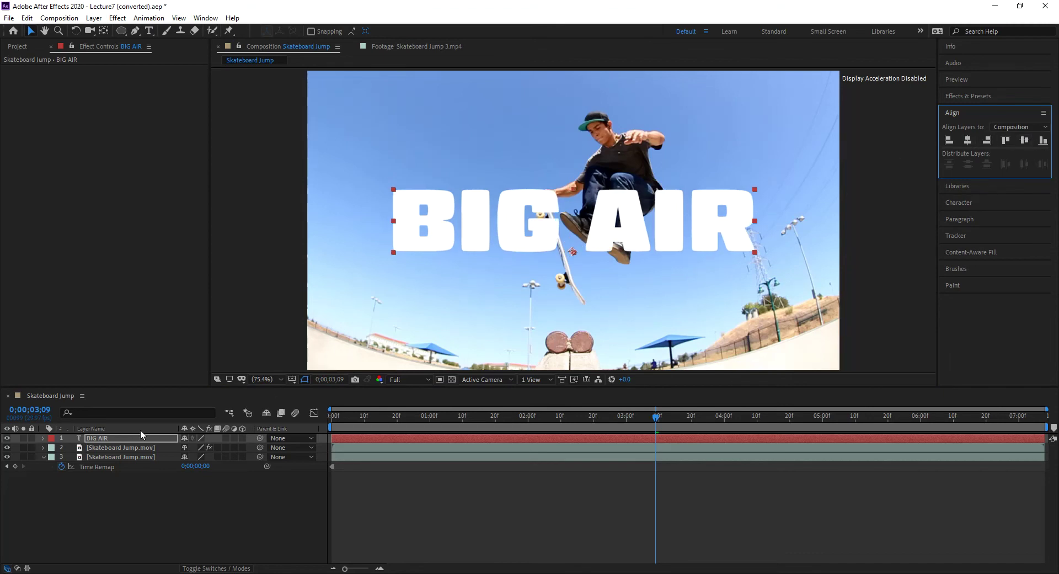
# Move the BIG AIR layer between the two Skateboard Jump.mov layers and hide the frozen layer beneath it
pyautogui.moveTo(129, 437); pyautogui.dragTo(125, 450)
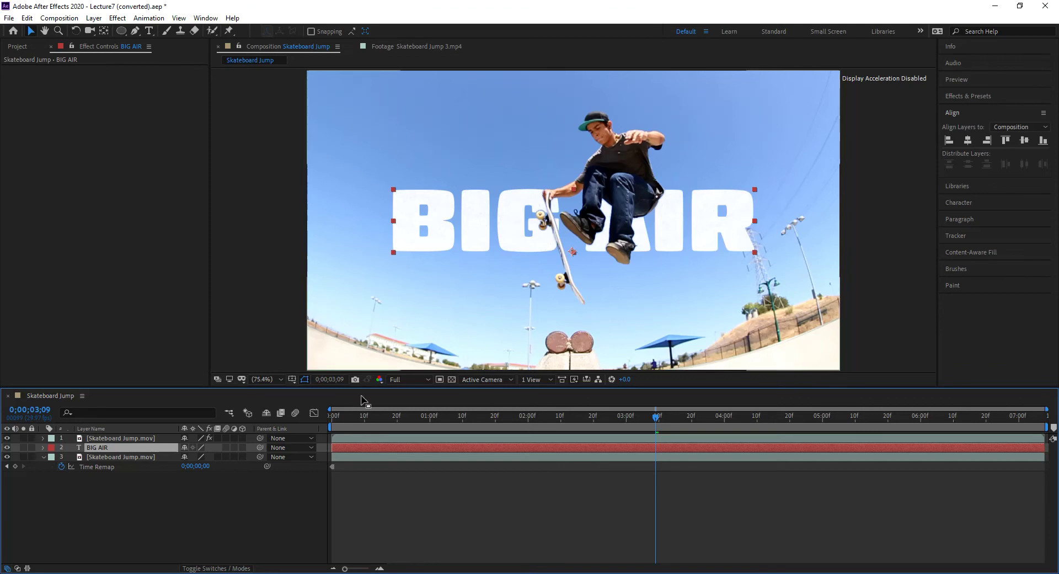
pyautogui.click(7, 457)
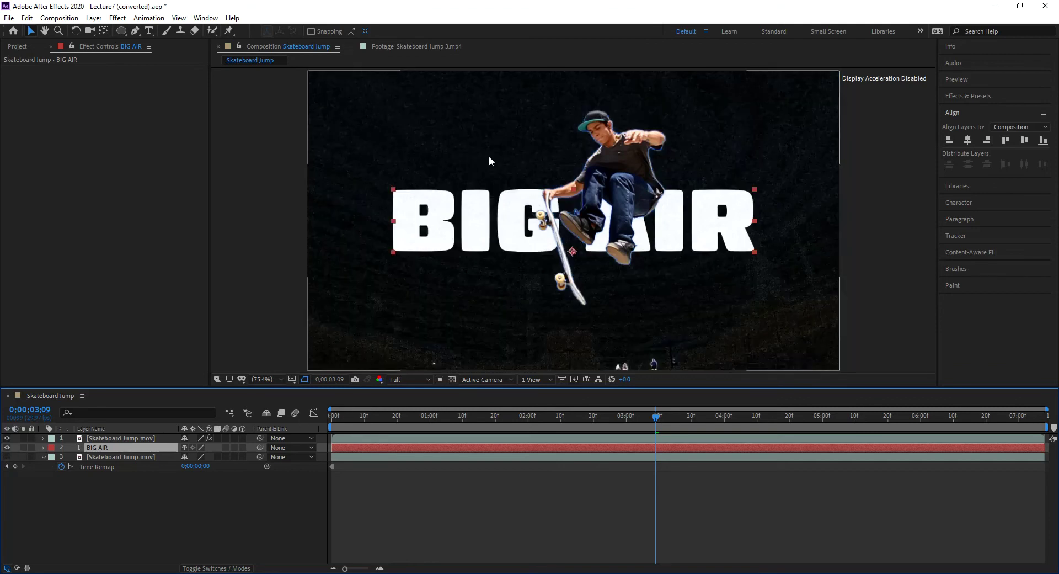
# Set the Time Difference contrast of the upper Skateboard Jump.mov layer to 360
pyautogui.click(155, 438)
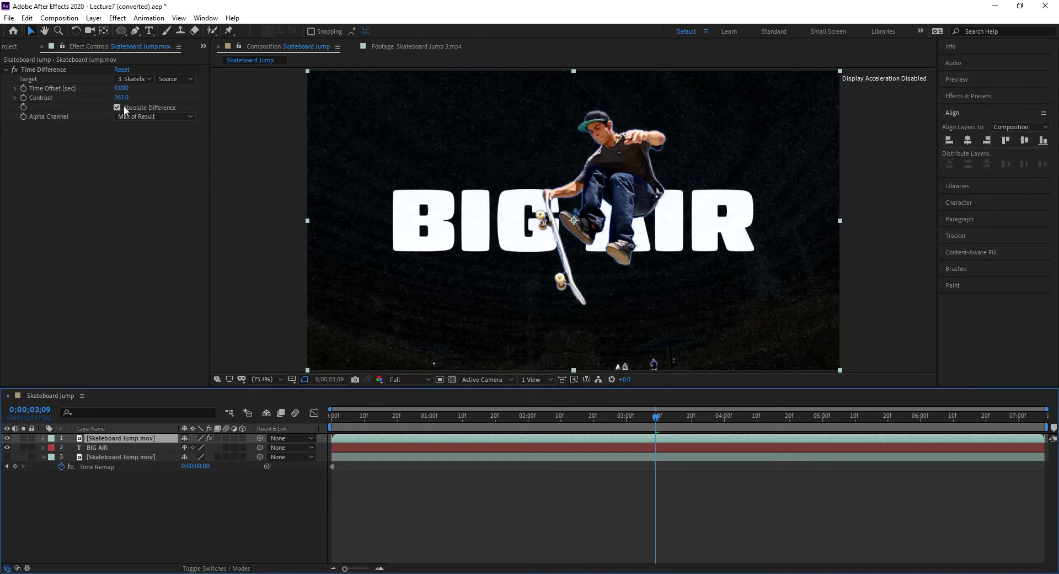
pyautogui.moveTo(121, 97); pyautogui.dragTo(193, 111)
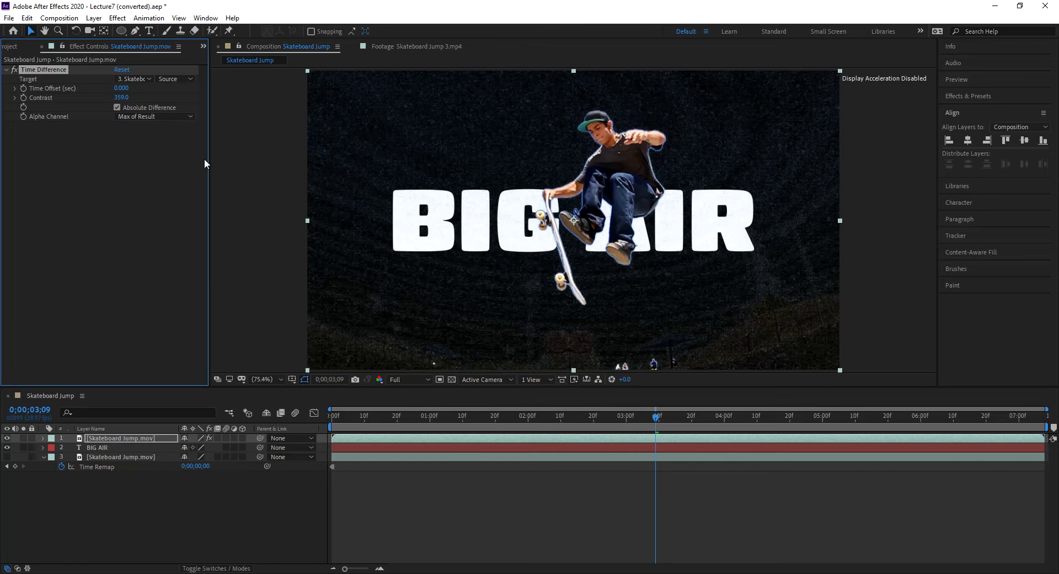
pyautogui.click(121, 97)
pyautogui.write('360')
pyautogui.click(488, 98)
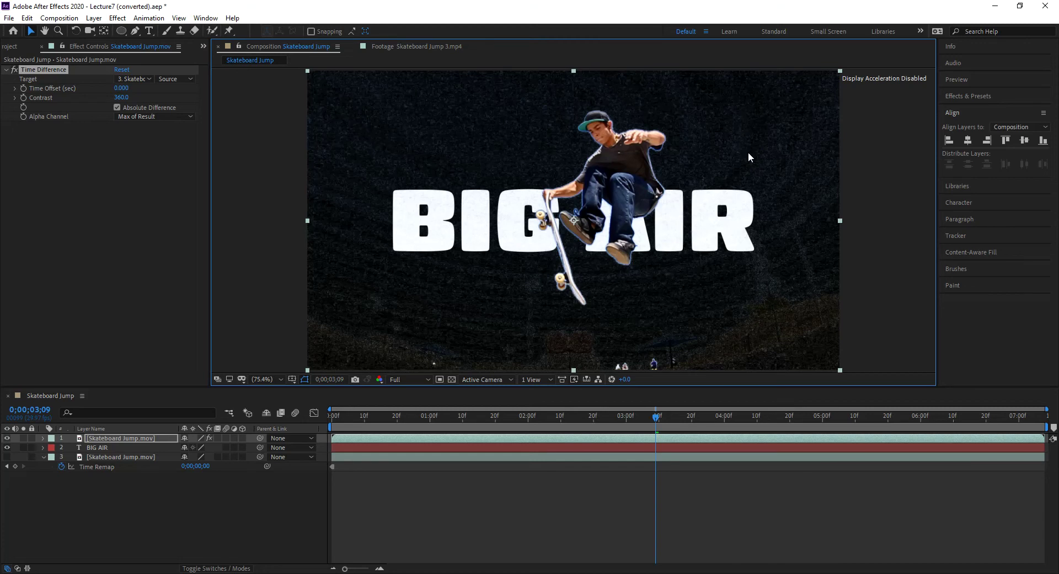
# Search the effects for "matte ch" and apply Matte Choker to the upper Skateboard Jump.mov layer
pyautogui.click(965, 94)
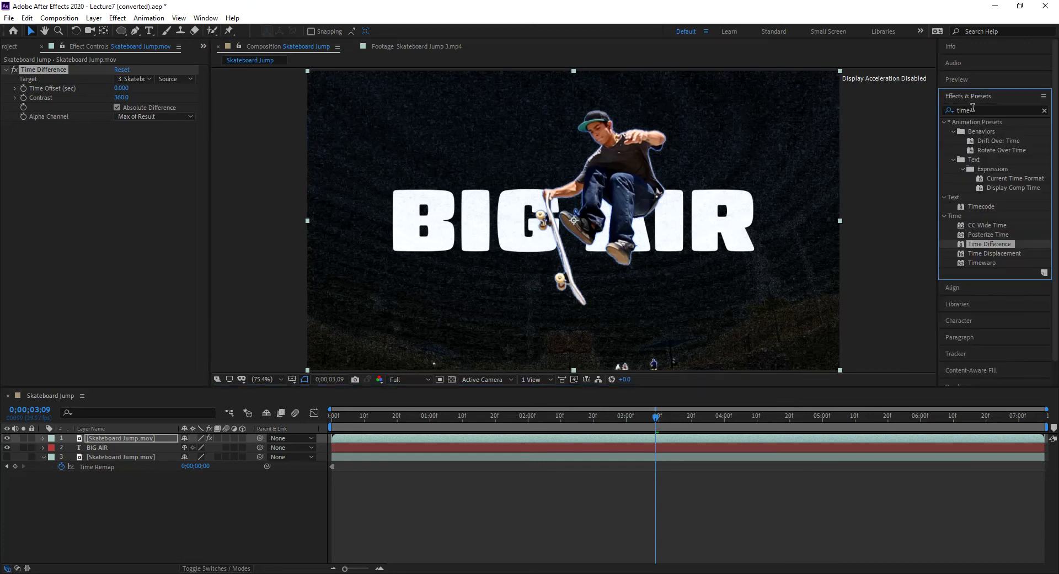
pyautogui.click(1044, 110)
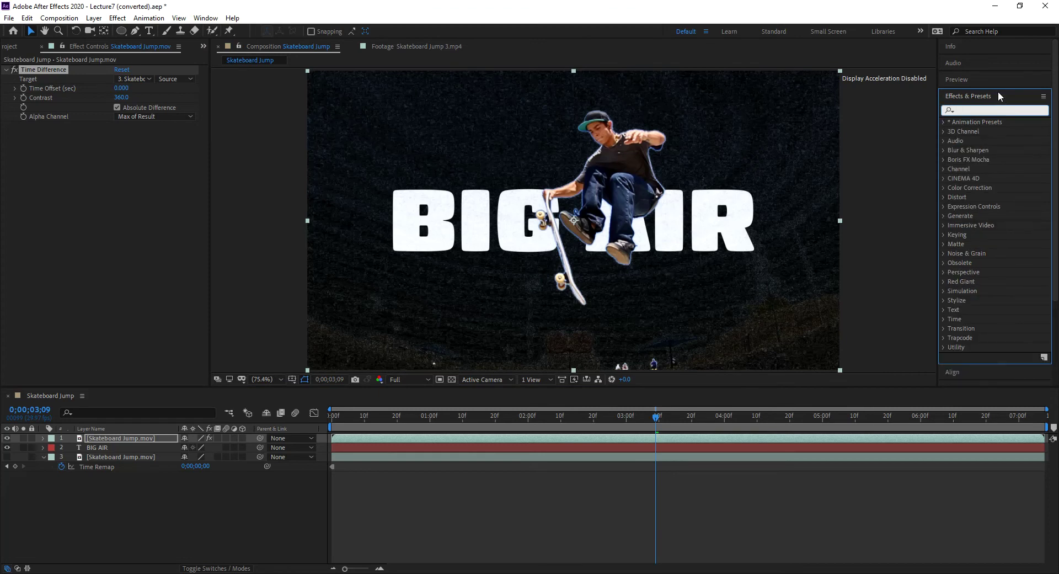
pyautogui.write('matte')
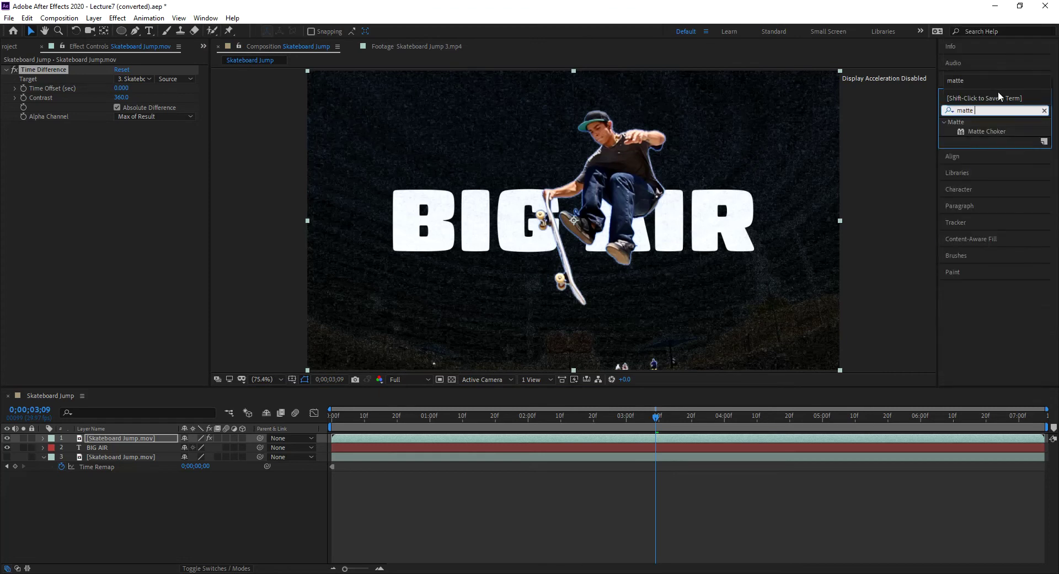
pyautogui.write(' ch')
pyautogui.moveTo(961, 132); pyautogui.dragTo(759, 143)
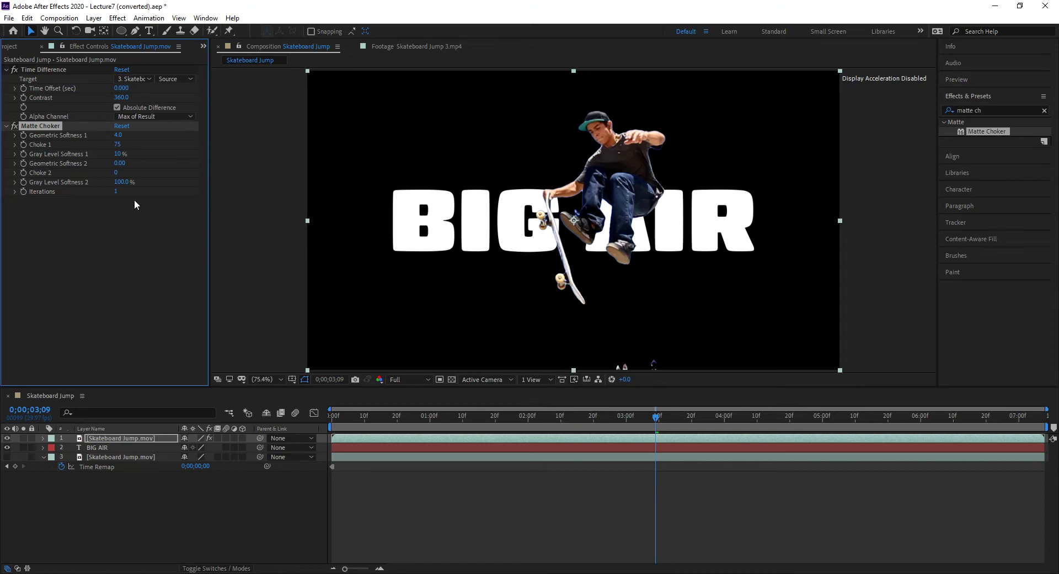
# Make the frozen background layer visible again, scrub through the jump to check the composite, and park the playhead at 0;00;03;21
pyautogui.moveTo(607, 415); pyautogui.dragTo(675, 418)
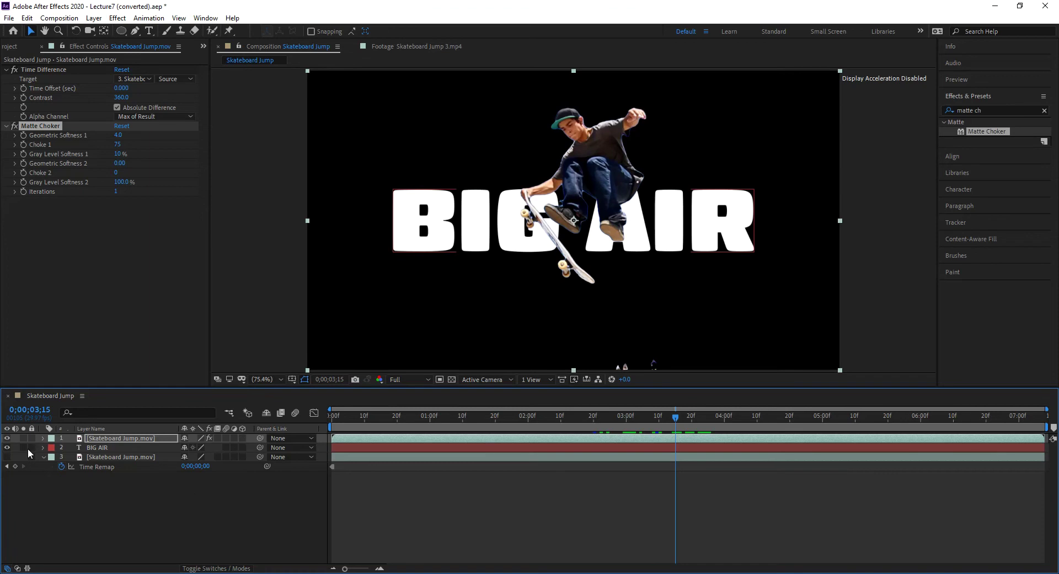
pyautogui.click(7, 457)
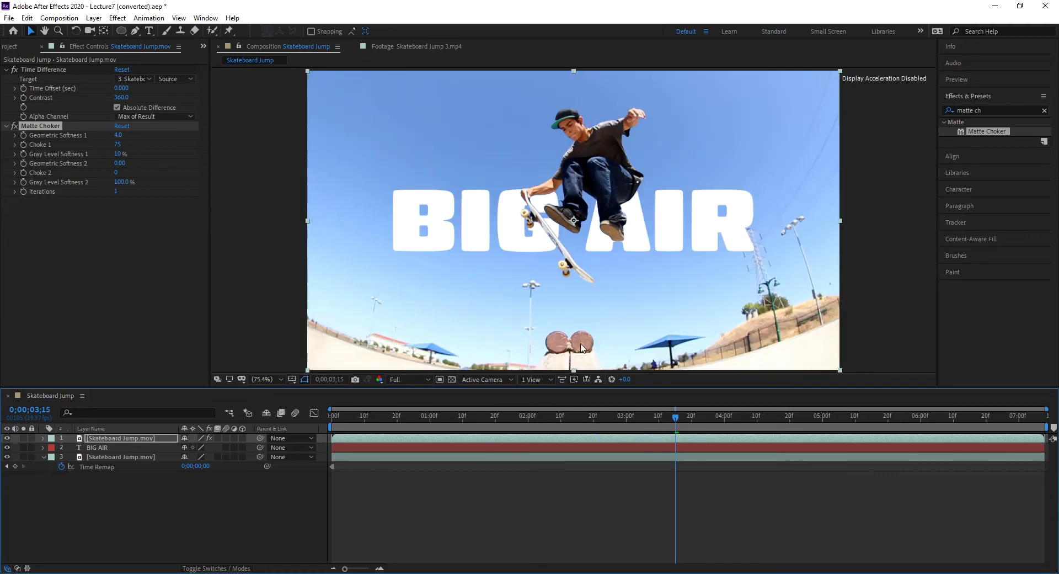
pyautogui.moveTo(676, 418); pyautogui.dragTo(708, 422)
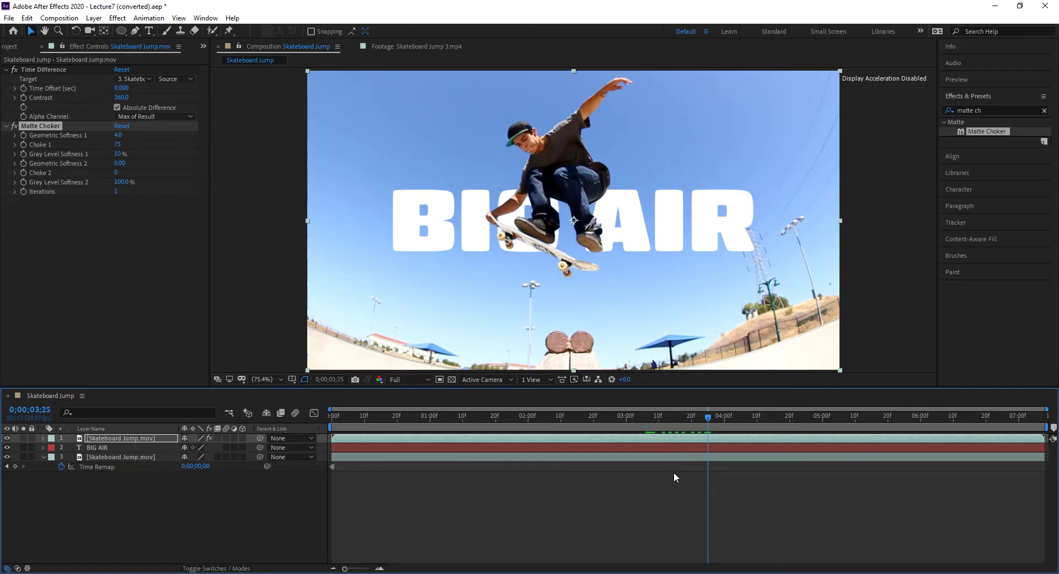
pyautogui.moveTo(704, 422); pyautogui.dragTo(693, 420)
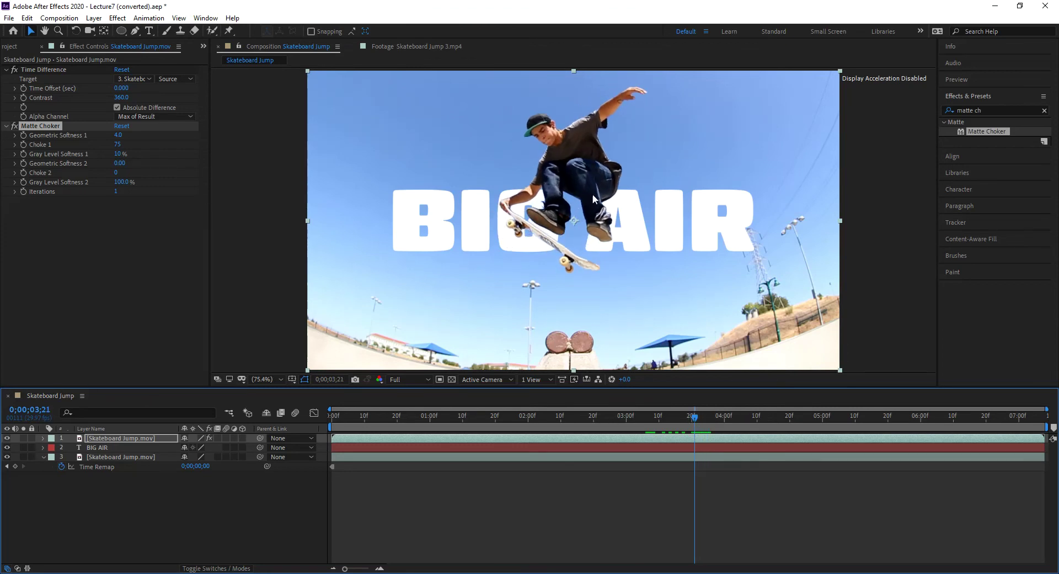
# Enable Time Remapping on the upper Skateboard Jump.mov layer and add a Time Remap keyframe at 0;00;03;21
pyautogui.click(137, 438)
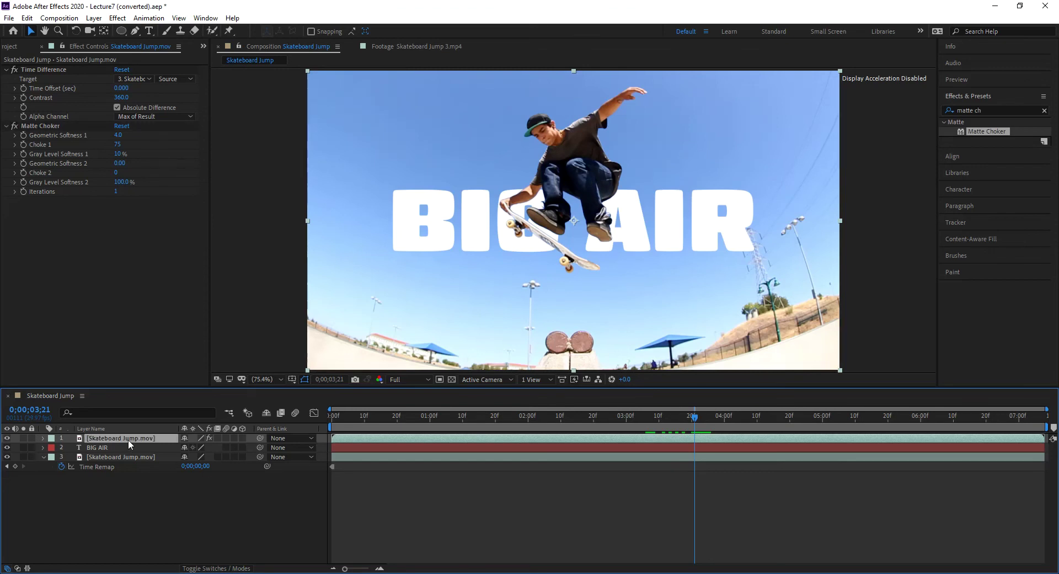
pyautogui.hotkey('ctrl', 'alt', 't')
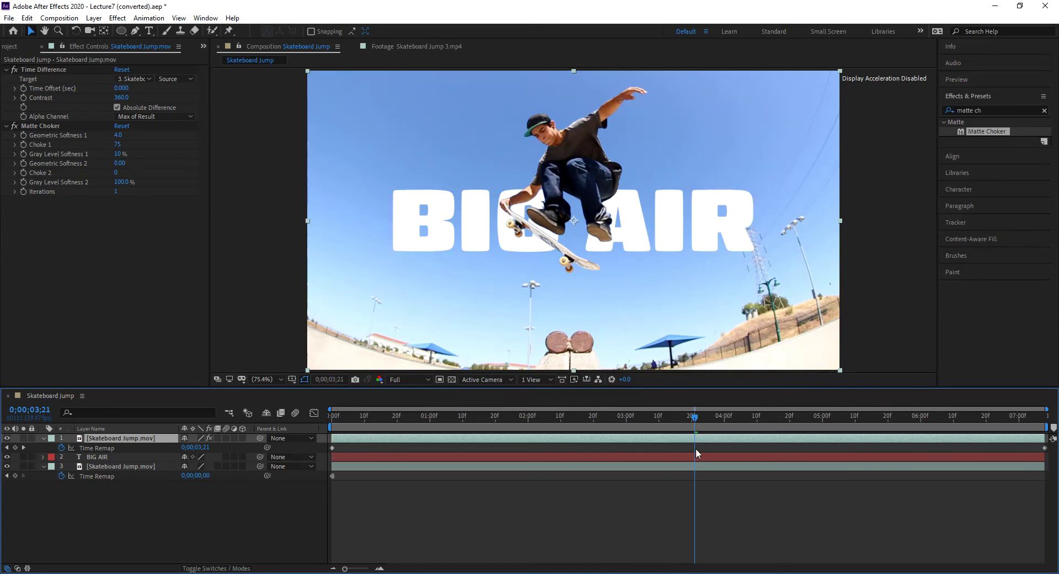
pyautogui.click(16, 448)
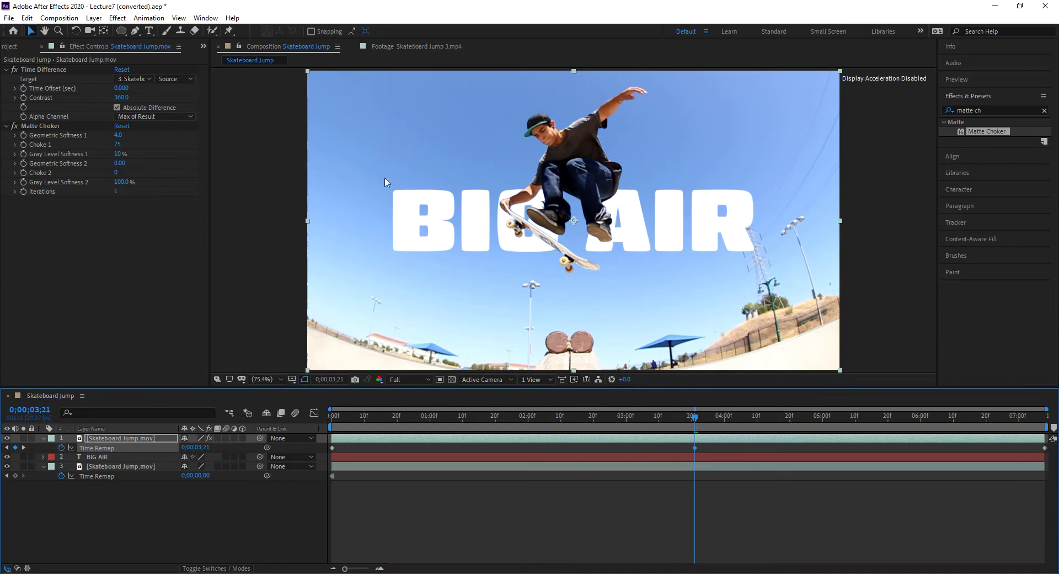
# Copy the upper Skateboard Jump.mov layer's Time Remap keyframe from 0;00;03;21 to 0;00;05;21 and scrub through the frozen section
pyautogui.click(39, 410)
pyautogui.write('521')
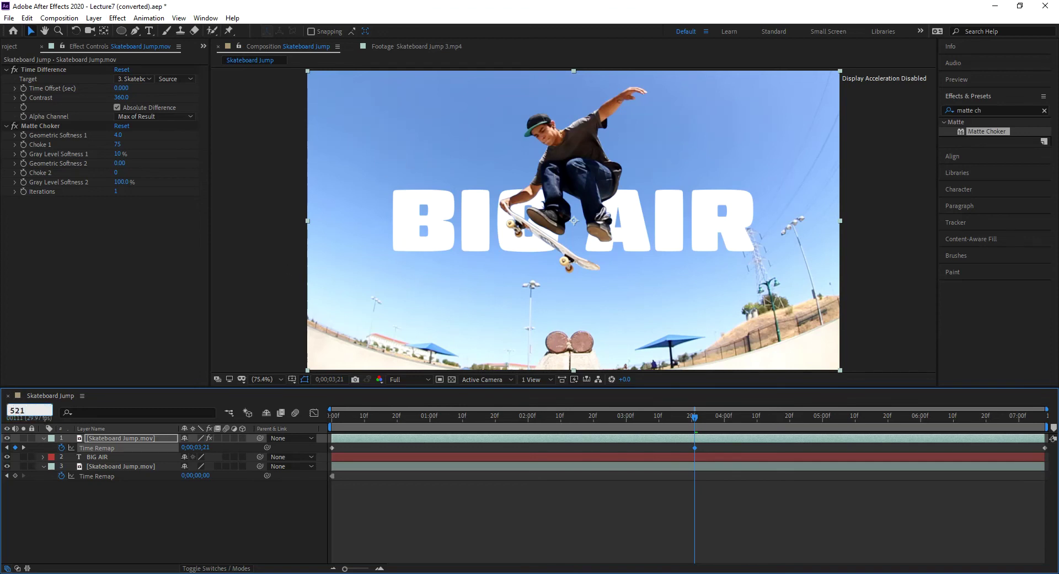
pyautogui.press('Return')
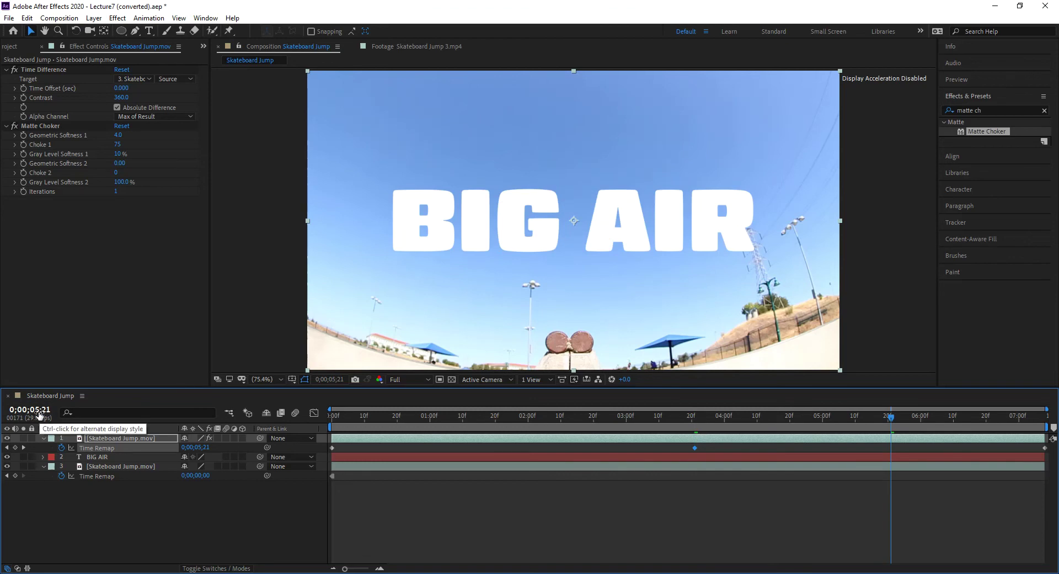
pyautogui.click(700, 448)
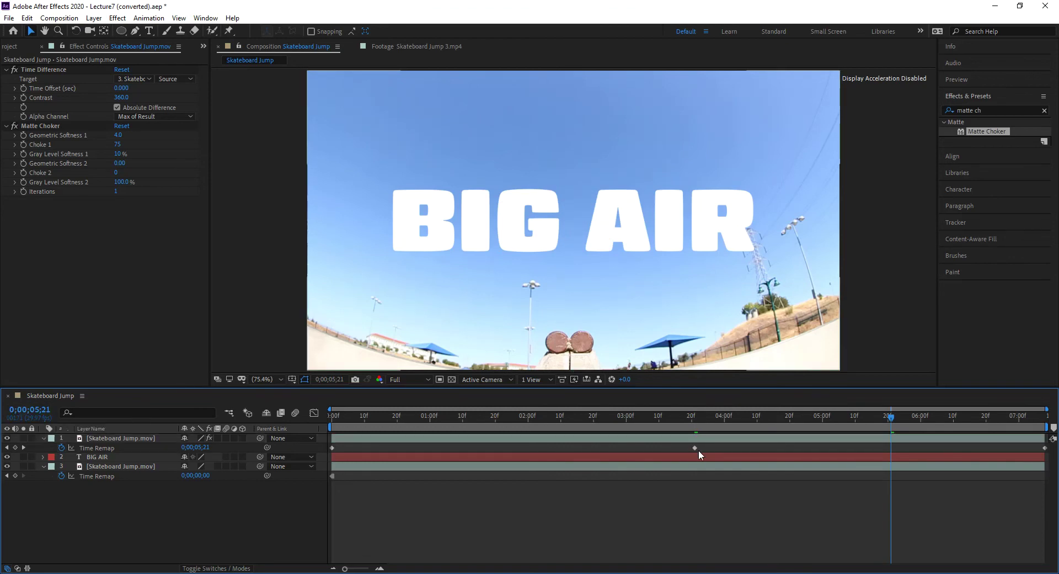
pyautogui.click(695, 447)
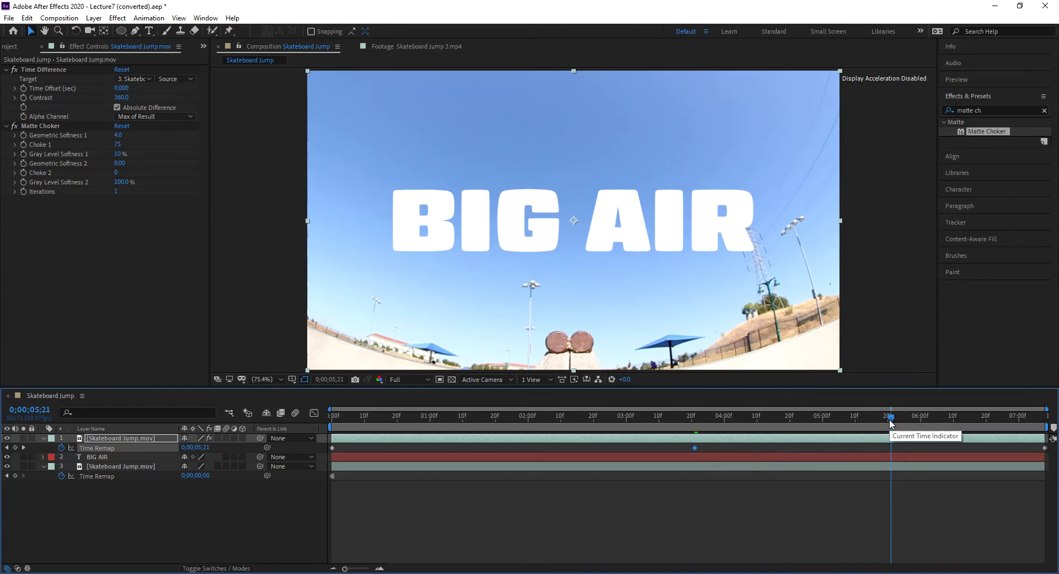
pyautogui.hotkey('ctrl', 'v')
pyautogui.moveTo(773, 415); pyautogui.dragTo(892, 439)
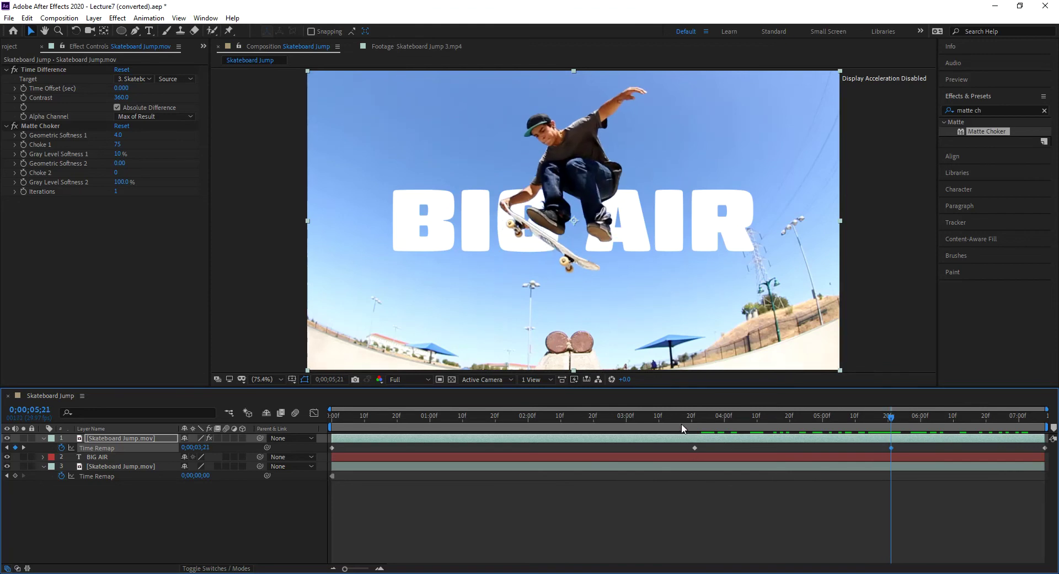
# Move the two middle Time Remap keyframes together so the freeze runs from 0;00;03;00 to 0;00;05;00, and preview the result
pyautogui.moveTo(871, 451); pyautogui.dragTo(908, 444)
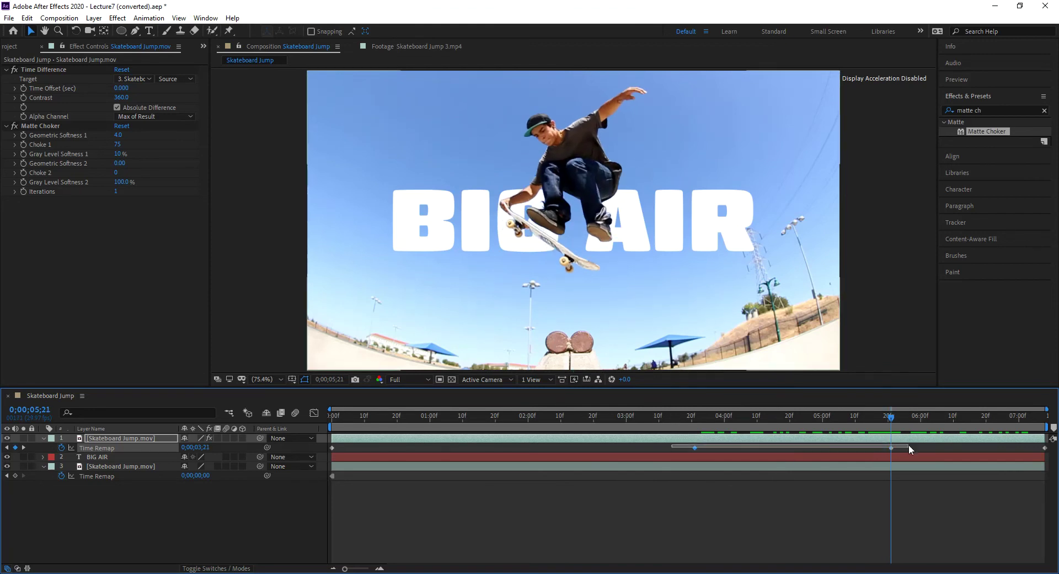
pyautogui.click(625, 421)
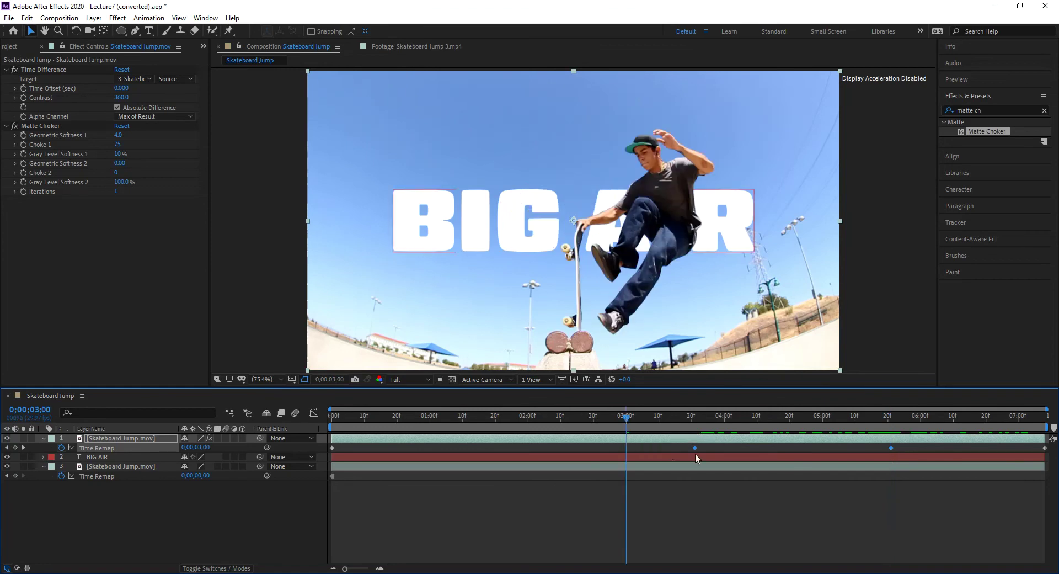
pyautogui.moveTo(679, 445); pyautogui.dragTo(898, 448)
pyautogui.moveTo(695, 446); pyautogui.dragTo(358, 416)
pyautogui.press('space')
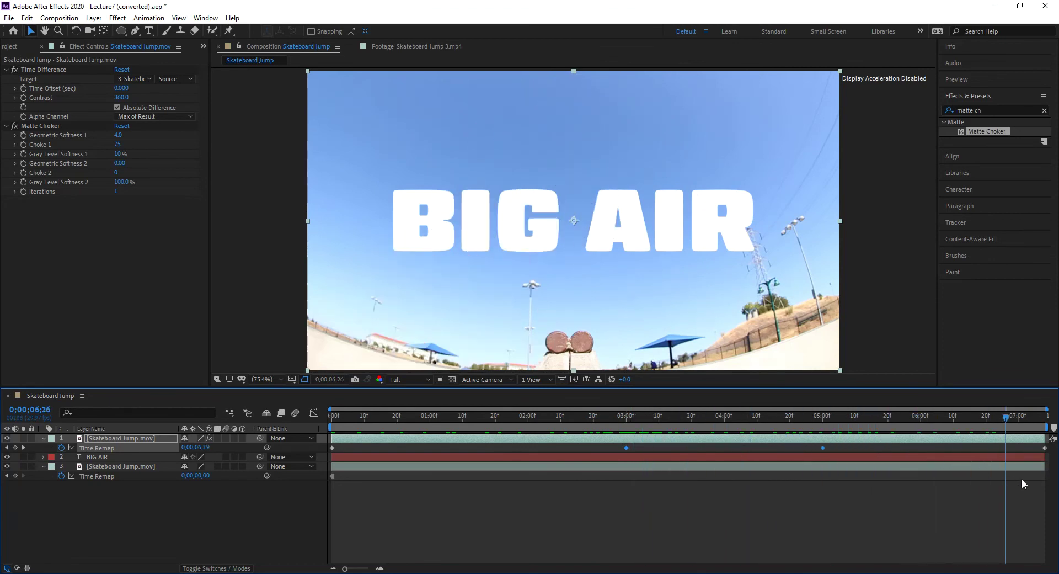
# Park the playhead at 0;00;03;00 and duplicate the upper Skateboard Jump.mov layer three times
pyautogui.moveTo(815, 419); pyautogui.dragTo(626, 440)
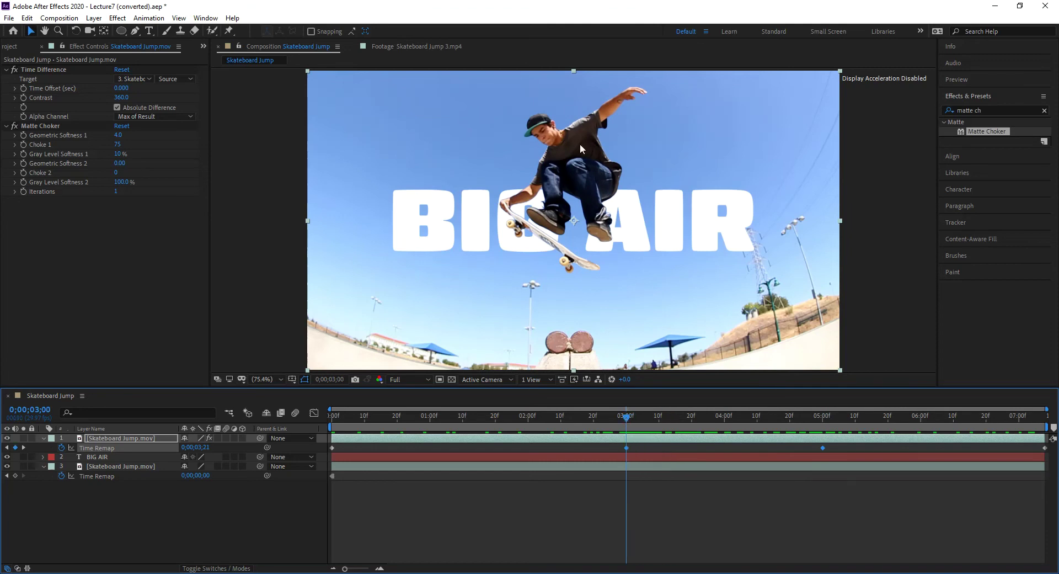
pyautogui.click(137, 438)
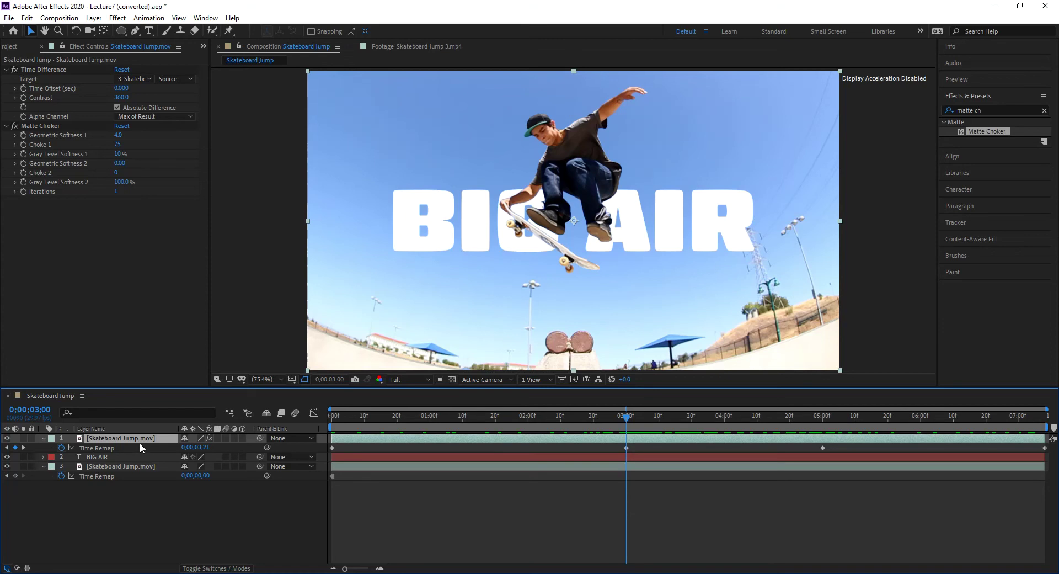
pyautogui.hotkey('ctrl', 'd')
pyautogui.hotkey('ctrl', 'd')
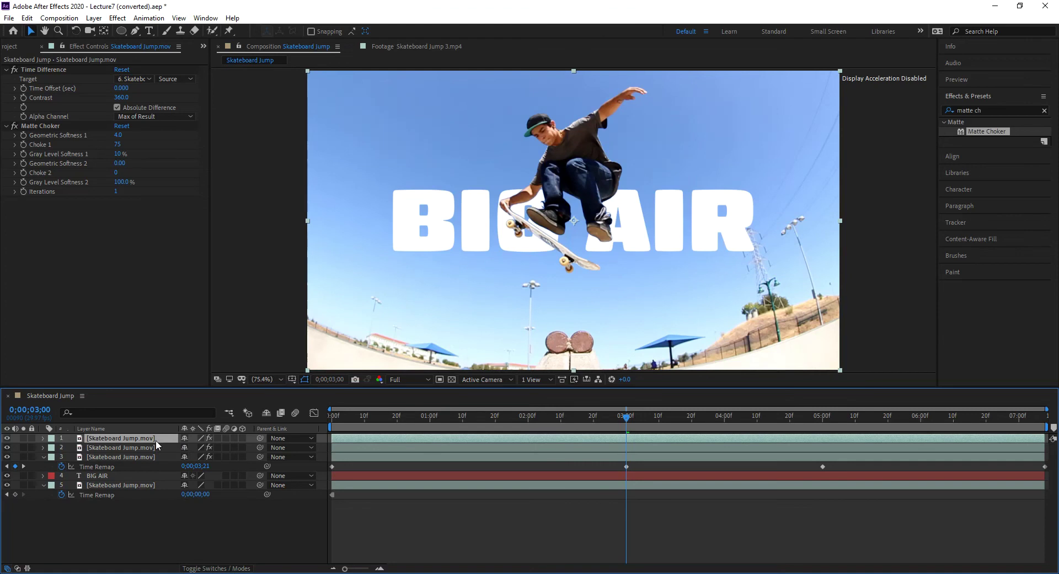
pyautogui.hotkey('ctrl', 'd')
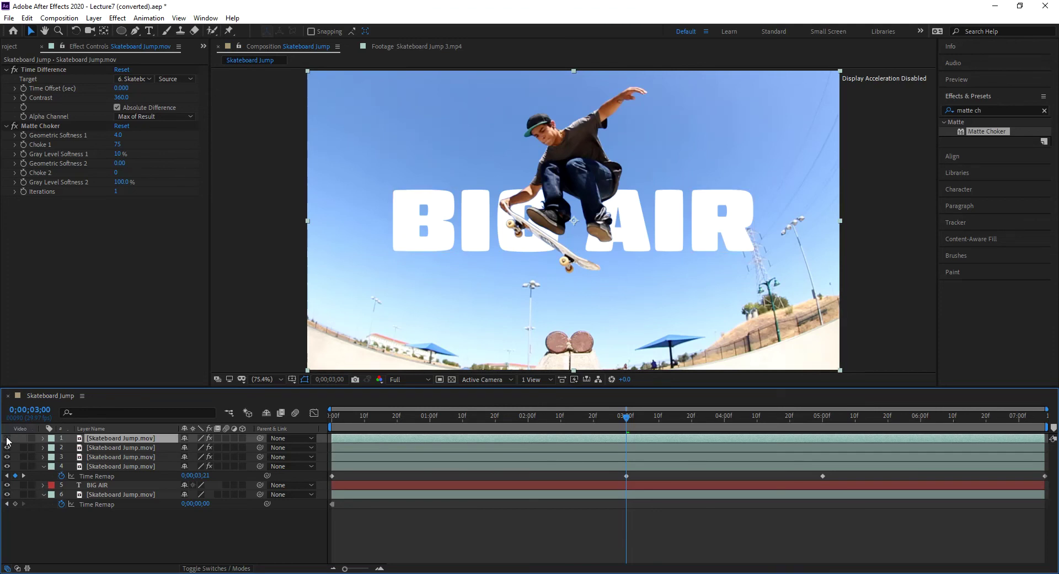
# Trim Skateboard Jump.mov layers 2, 3 and 4 to start at 0;00;03;00 and end at 0;00;05;00
pyautogui.click(133, 446)
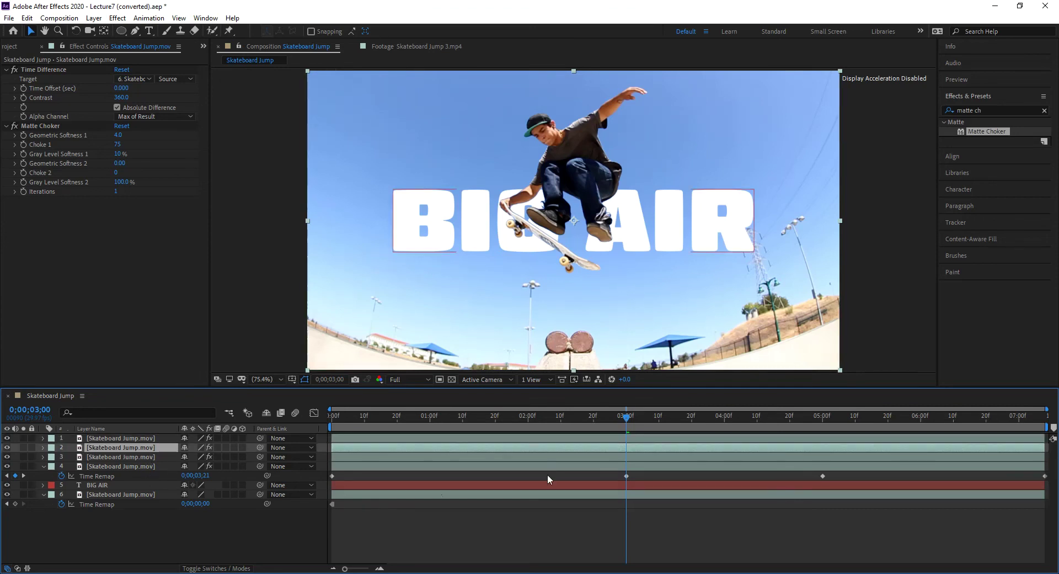
pyautogui.keyDown('shift'); pyautogui.click(135, 466); pyautogui.keyUp('shift')
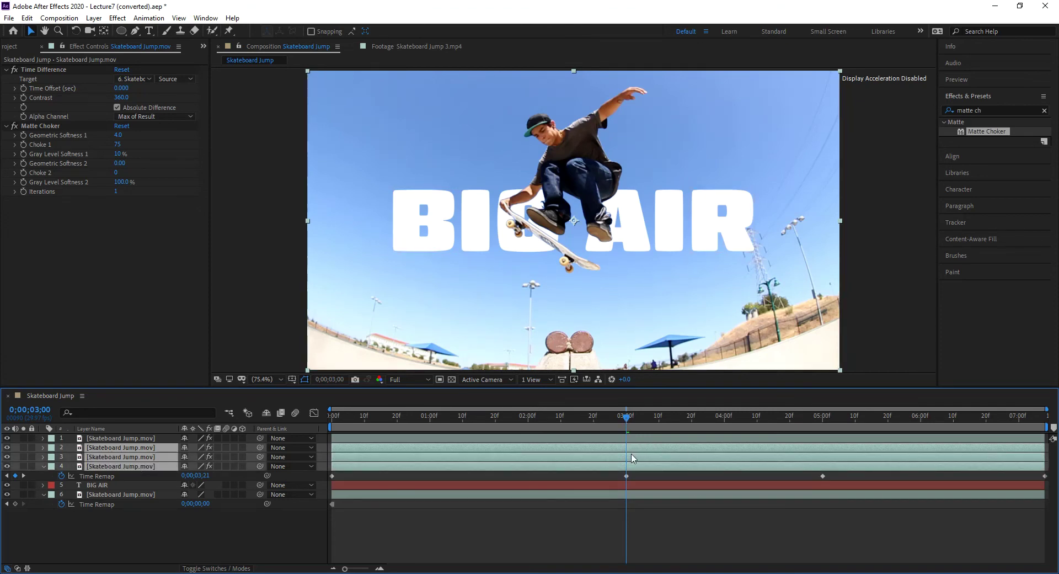
pyautogui.hotkey('alt', '[')
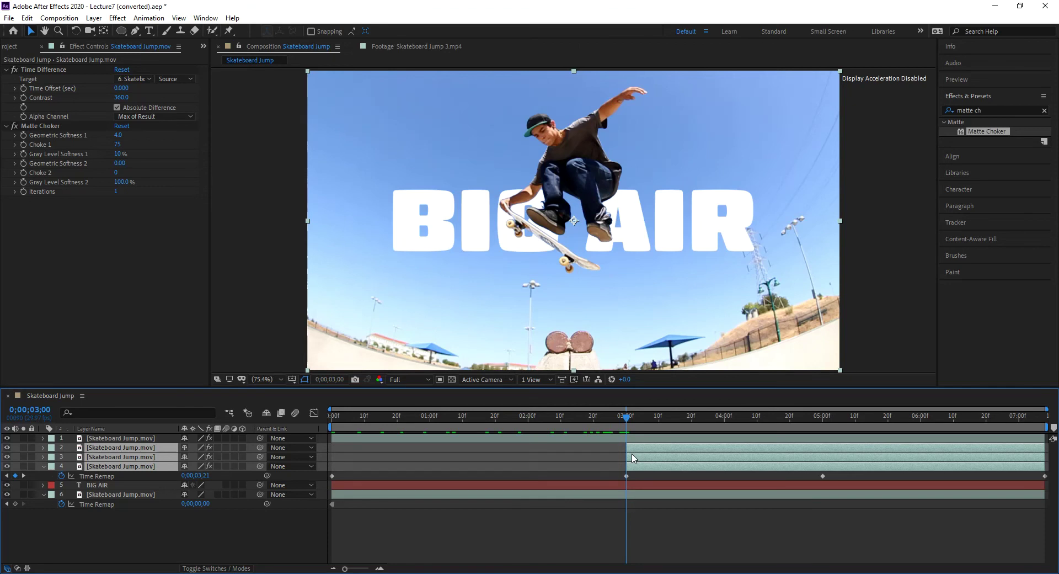
pyautogui.click(822, 418)
pyautogui.hotkey('alt', ']')
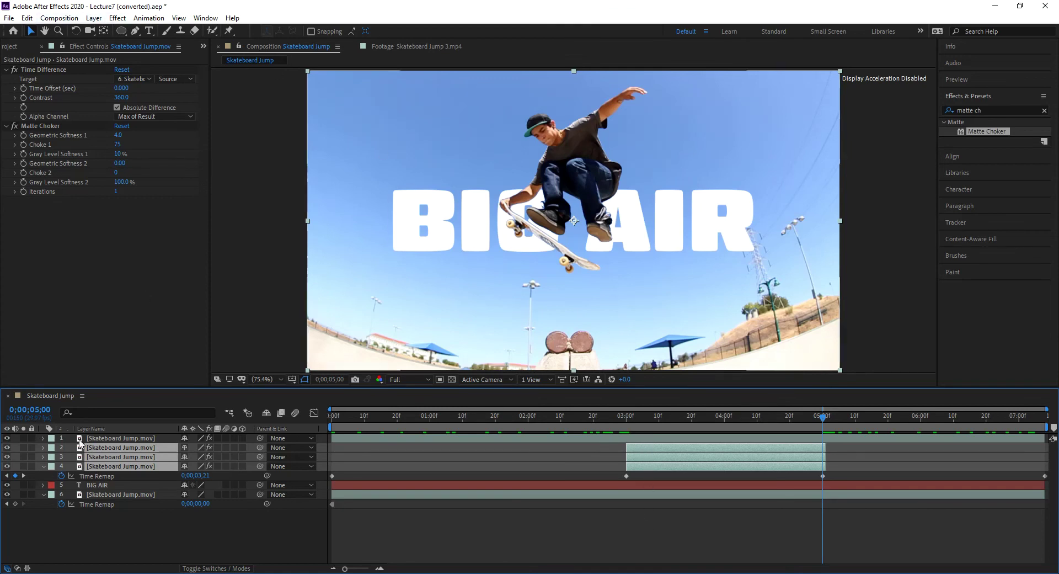
# Add a Stroke layer style to the three trimmed Skateboard Jump.mov layers
pyautogui.click(94, 18)
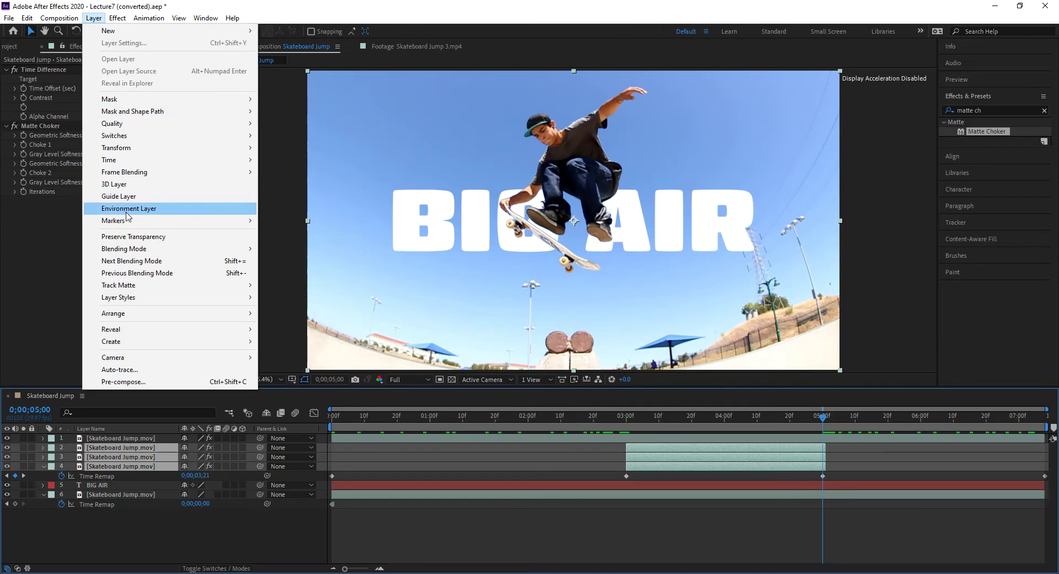
pyautogui.moveTo(147, 298)
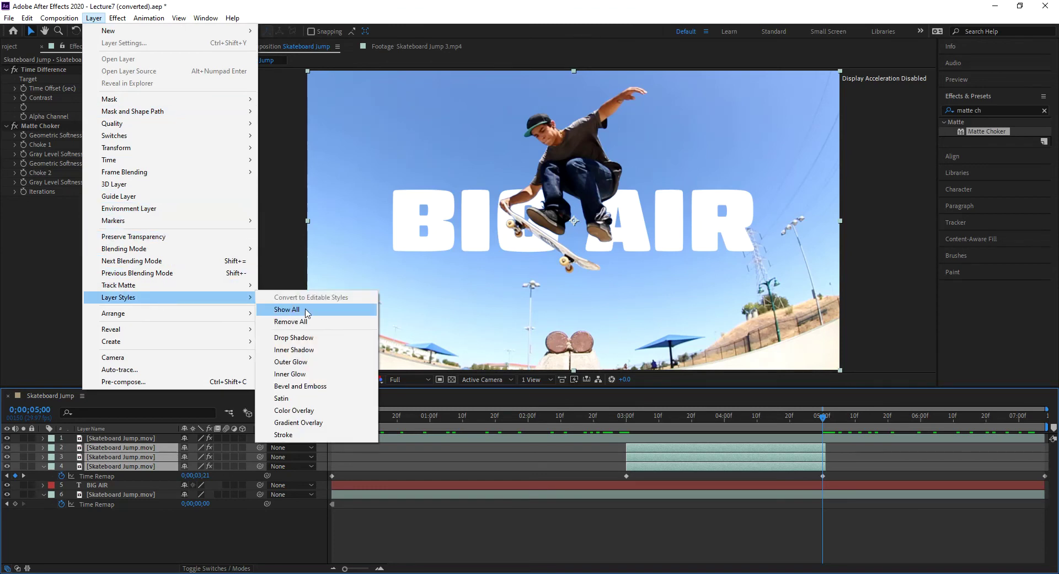
pyautogui.click(303, 434)
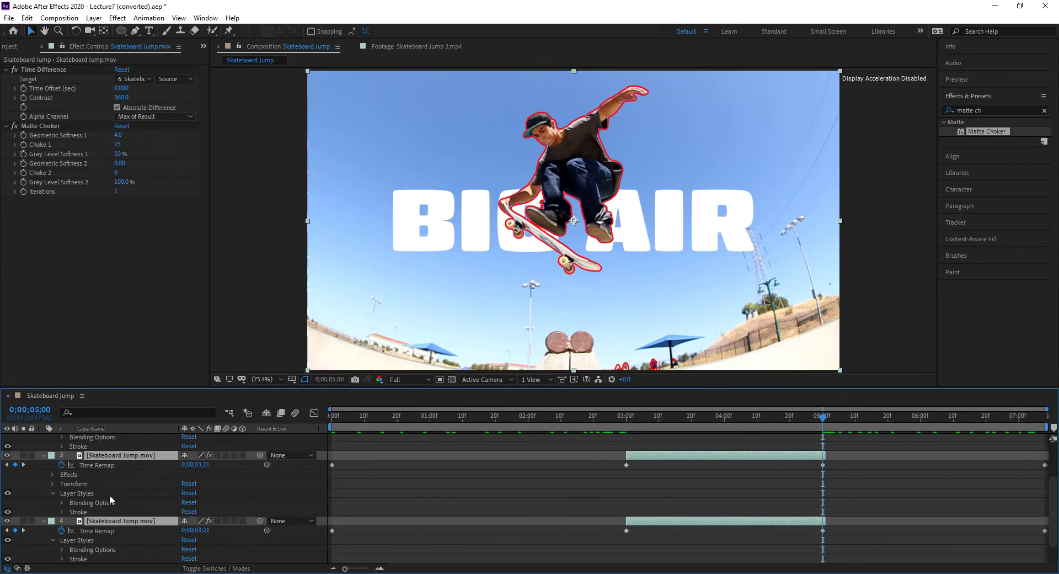
# Enlarge the timeline area and set the Stroke size of Skateboard Jump.mov layer 2 to 15
pyautogui.moveTo(213, 388); pyautogui.dragTo(217, 290)
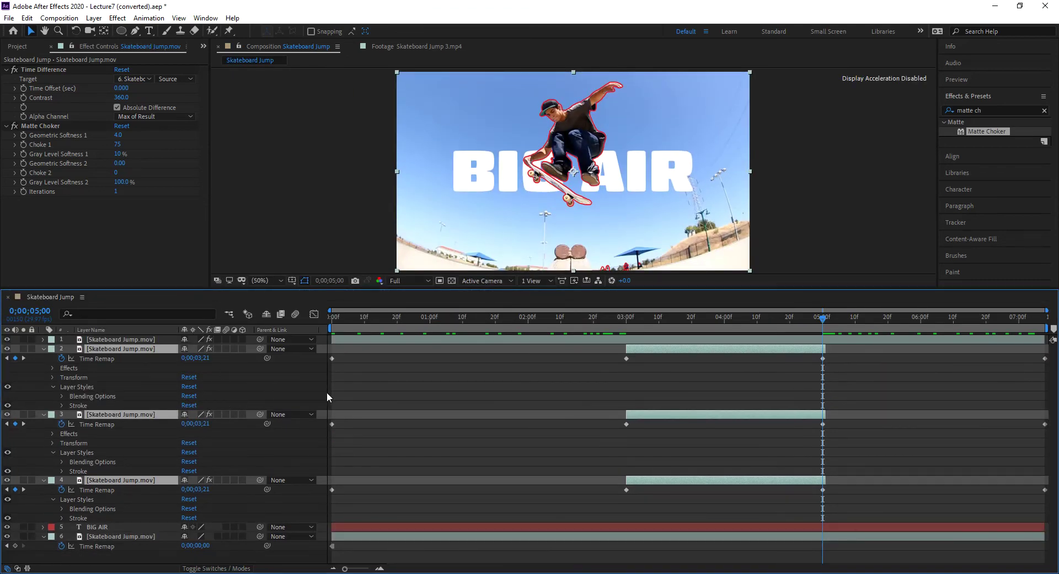
pyautogui.click(371, 383)
pyautogui.click(135, 348)
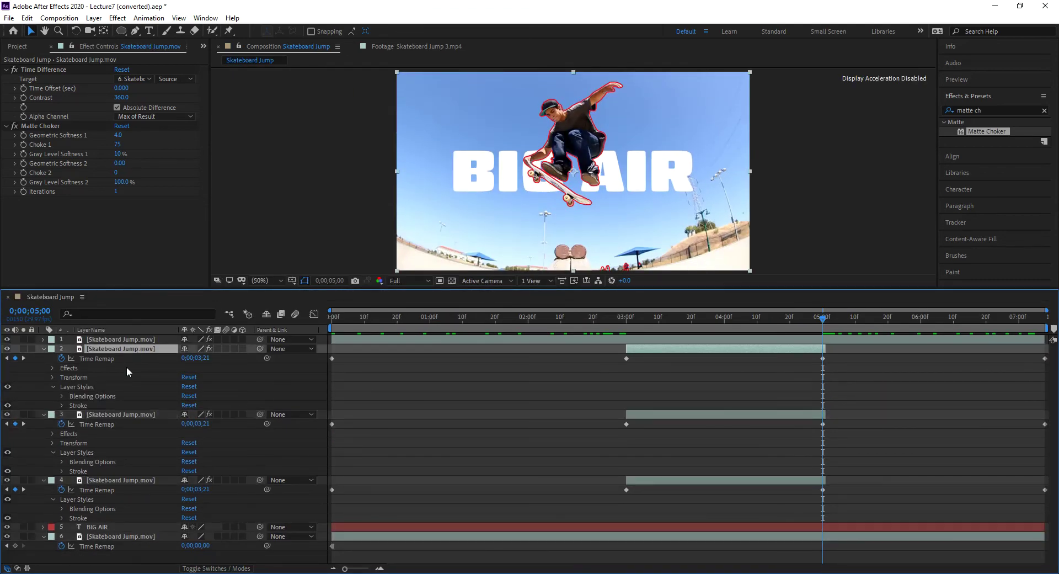
pyautogui.click(61, 405)
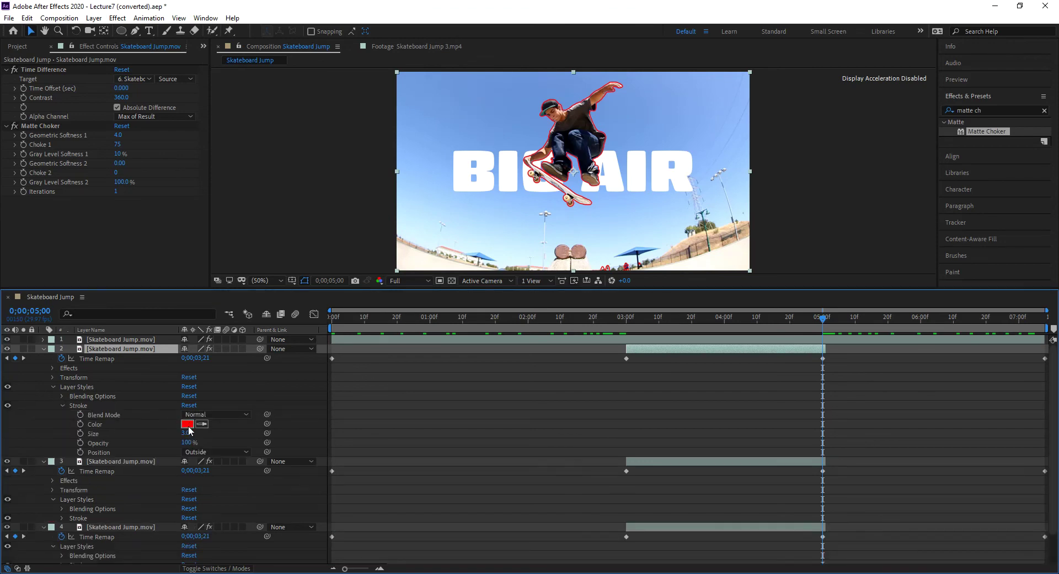
pyautogui.click(187, 434)
pyautogui.write('15')
pyautogui.press('Return')
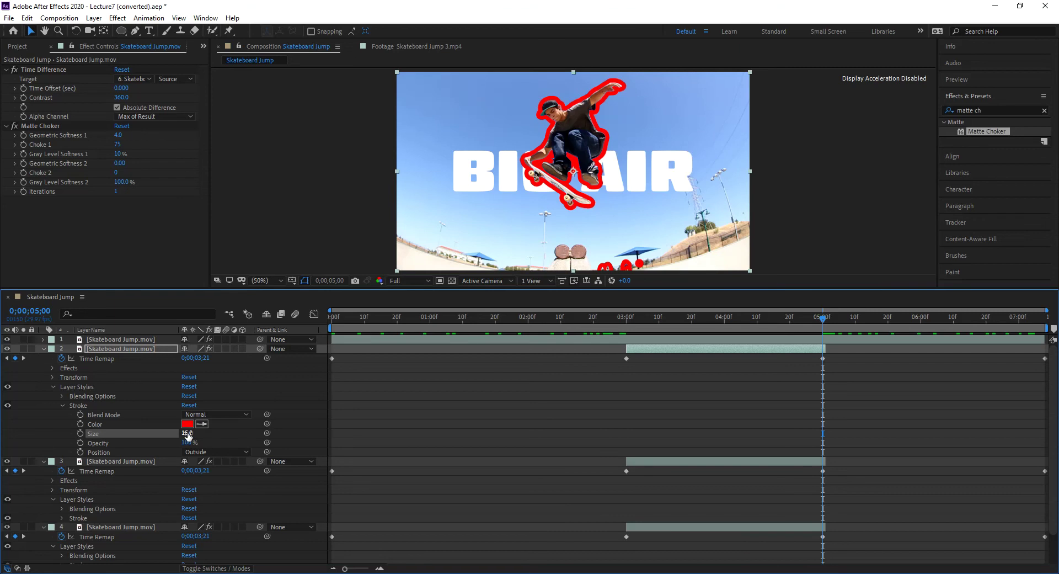
# Set the Stroke size of Skateboard Jump.mov layer 3 to 30
pyautogui.click(108, 462)
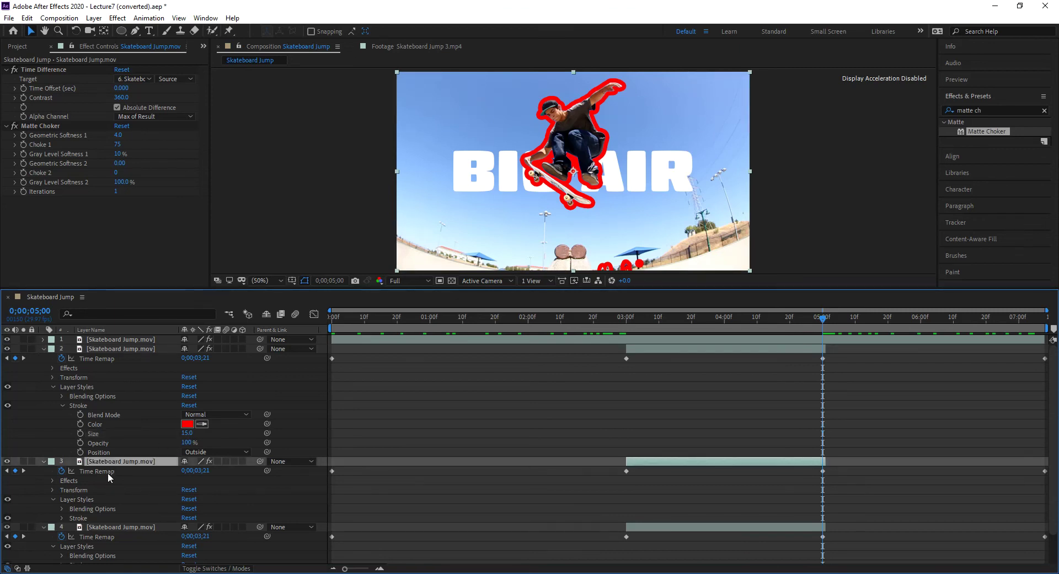
pyautogui.click(62, 518)
pyautogui.click(186, 540)
pyautogui.write('30')
pyautogui.press('Return')
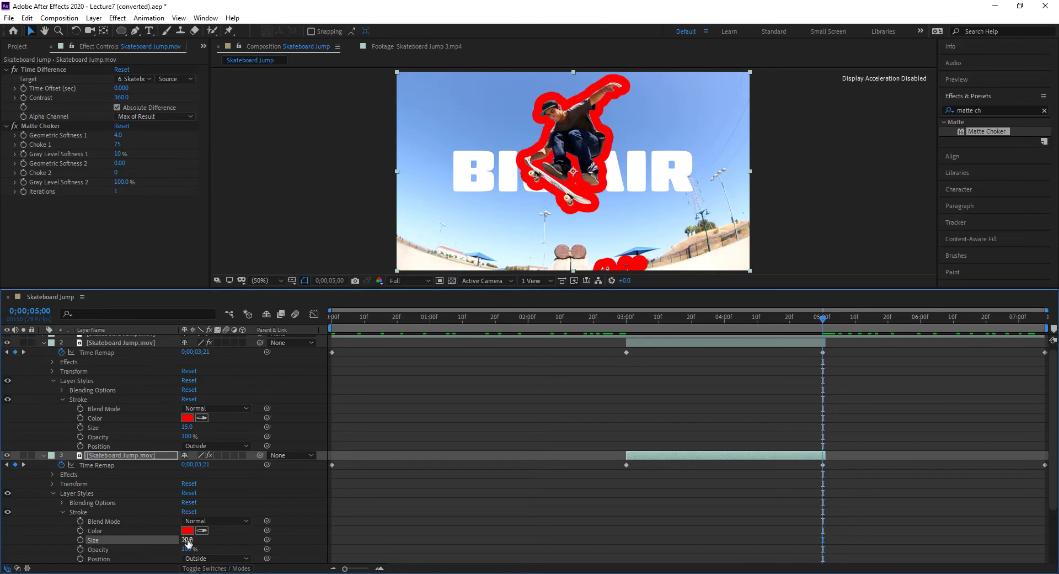
# Change the Stroke color of Skateboard Jump.mov layer 2 to yellow, FFF600
pyautogui.click(187, 418)
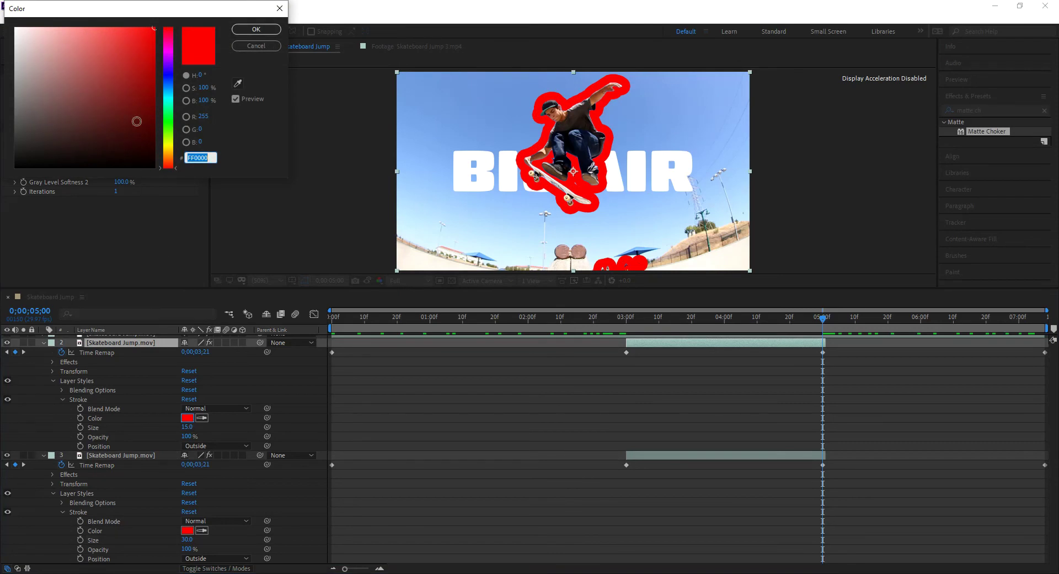
pyautogui.click(172, 151)
pyautogui.moveTo(171, 149); pyautogui.dragTo(171, 147)
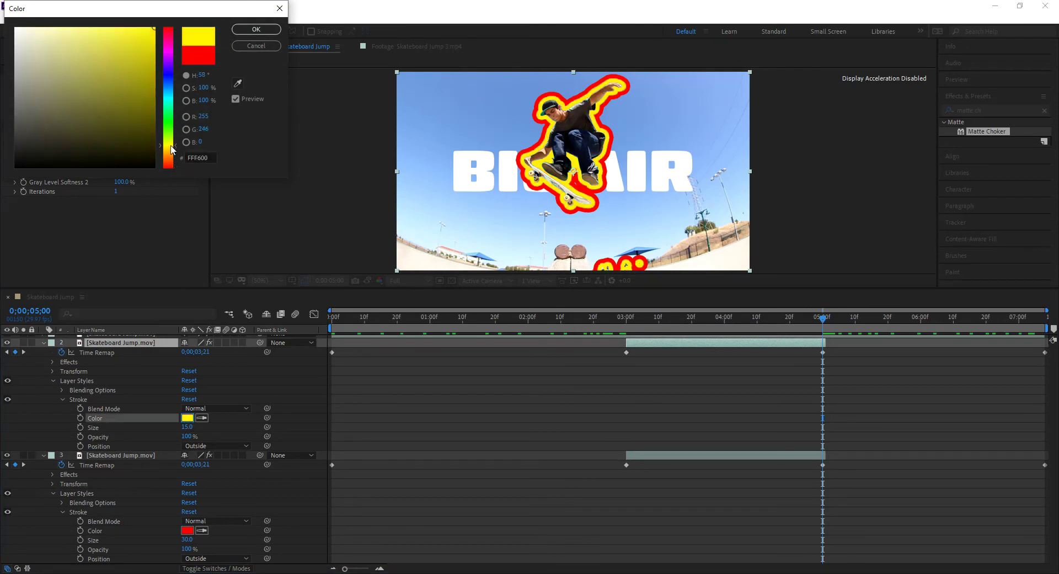
pyautogui.click(244, 32)
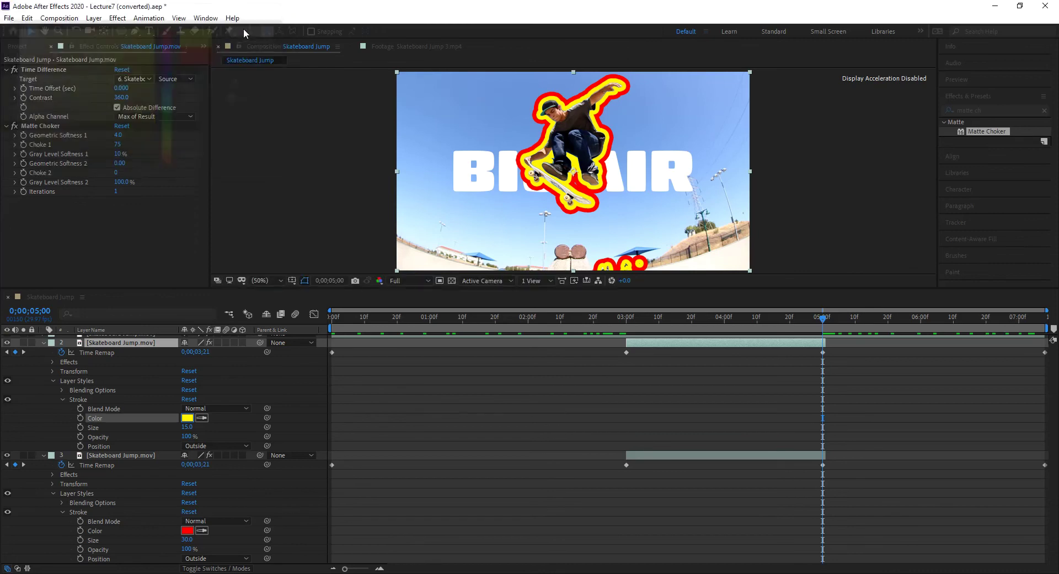
# Change the Stroke color of Skateboard Jump.mov layer 3 to orange, FFBA00
pyautogui.click(188, 531)
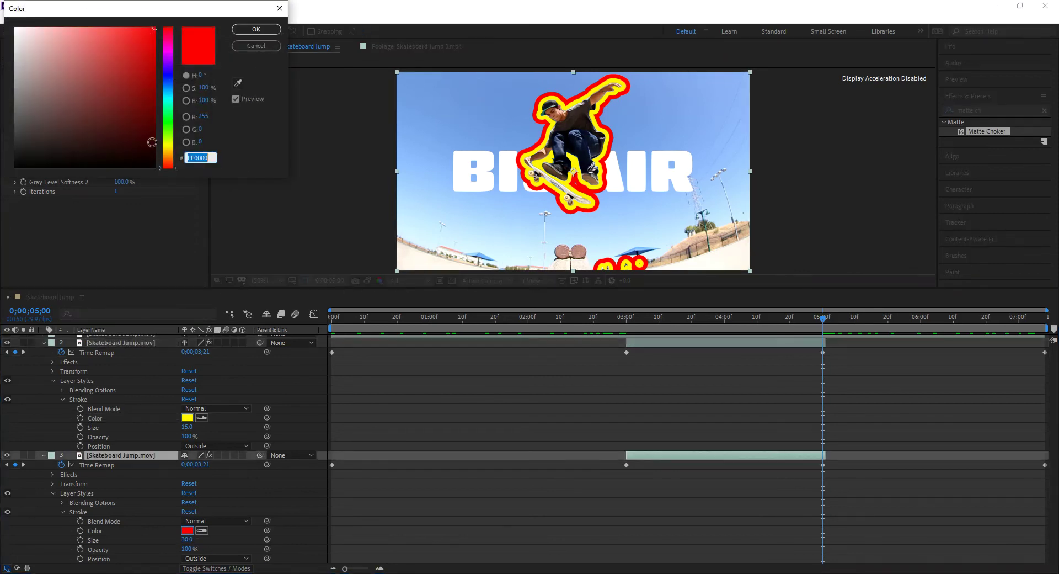
pyautogui.moveTo(170, 156); pyautogui.dragTo(160, 151)
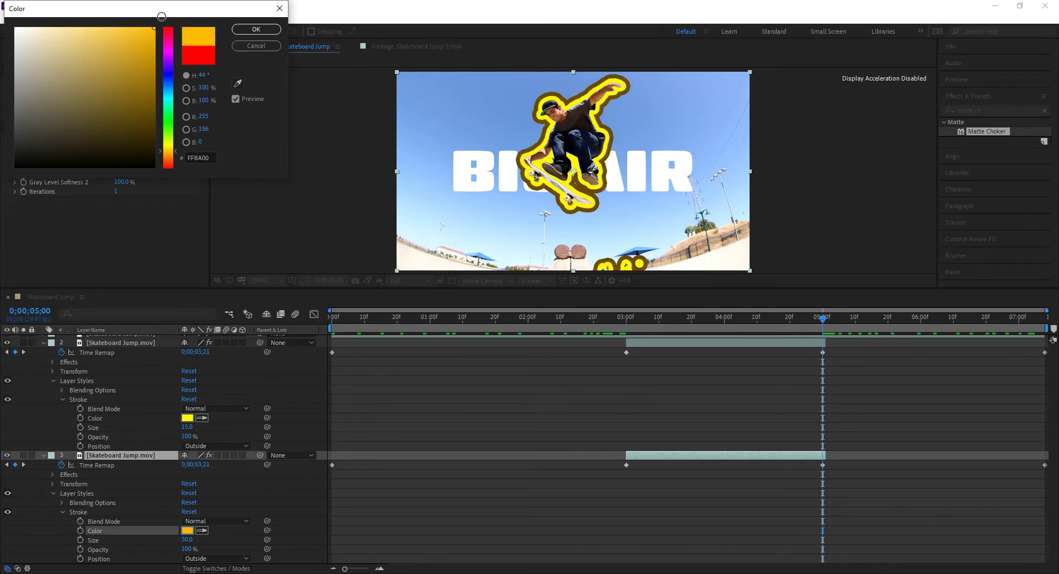
pyautogui.click(260, 31)
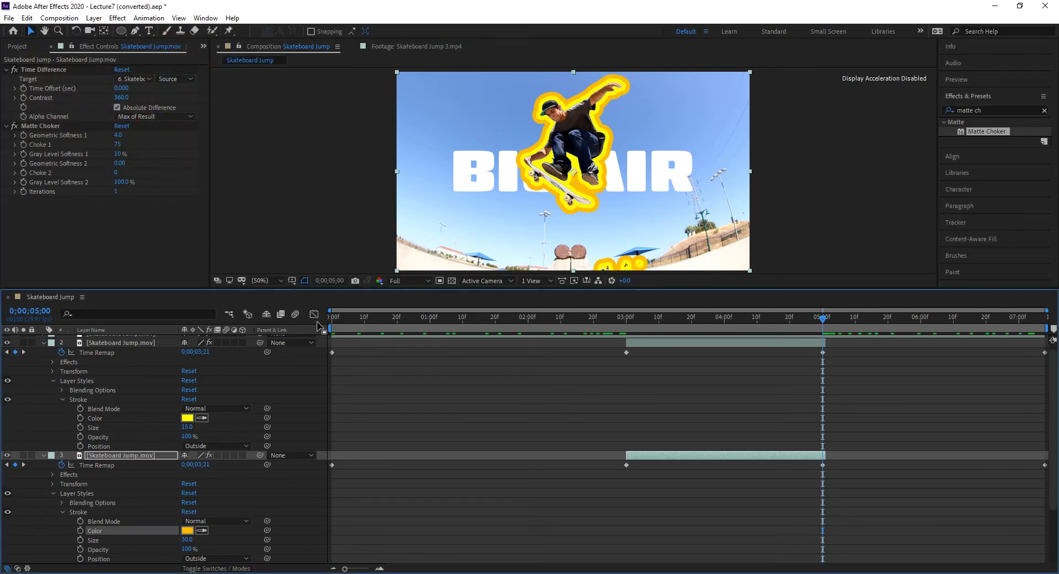
# Set the Stroke size of Skateboard Jump.mov layer 4 to 45, keeping its red color
pyautogui.scroll(-3, 170, 492)
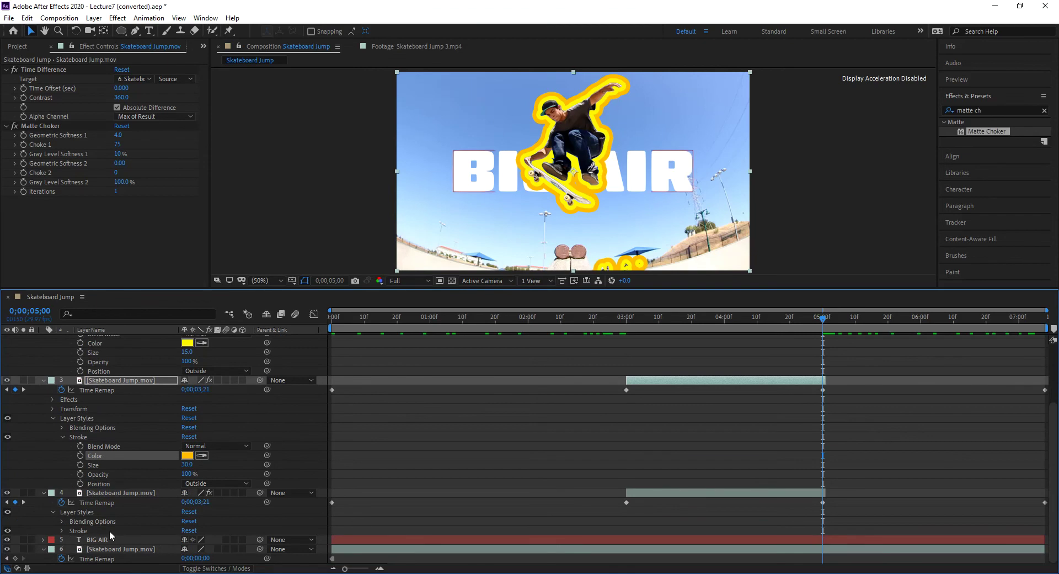
pyautogui.click(61, 531)
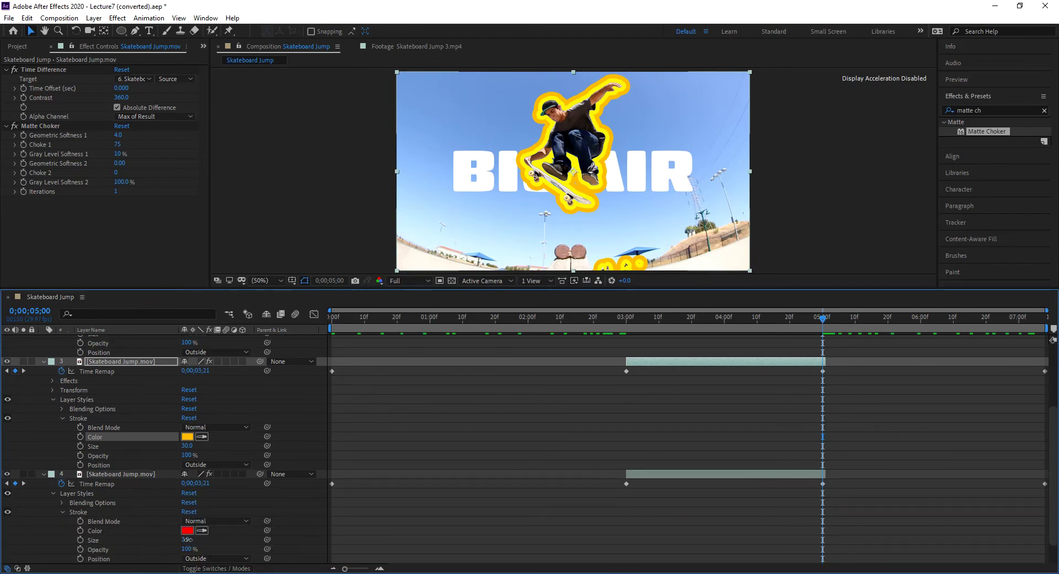
pyautogui.click(187, 540)
pyautogui.write('30')
pyautogui.press('Return')
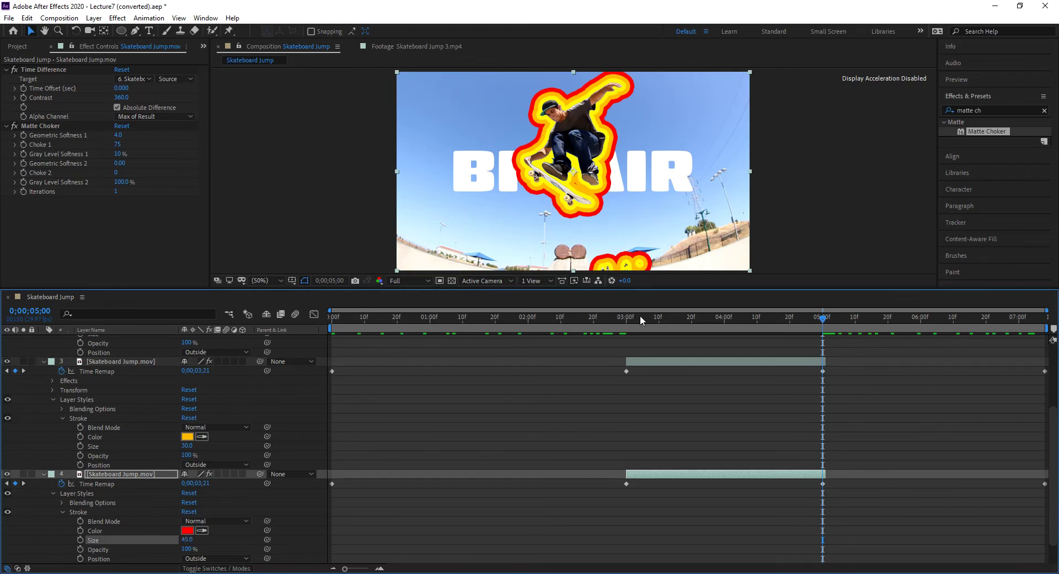
pyautogui.scroll(3, 625, 369)
pyautogui.scroll(1, 624, 369)
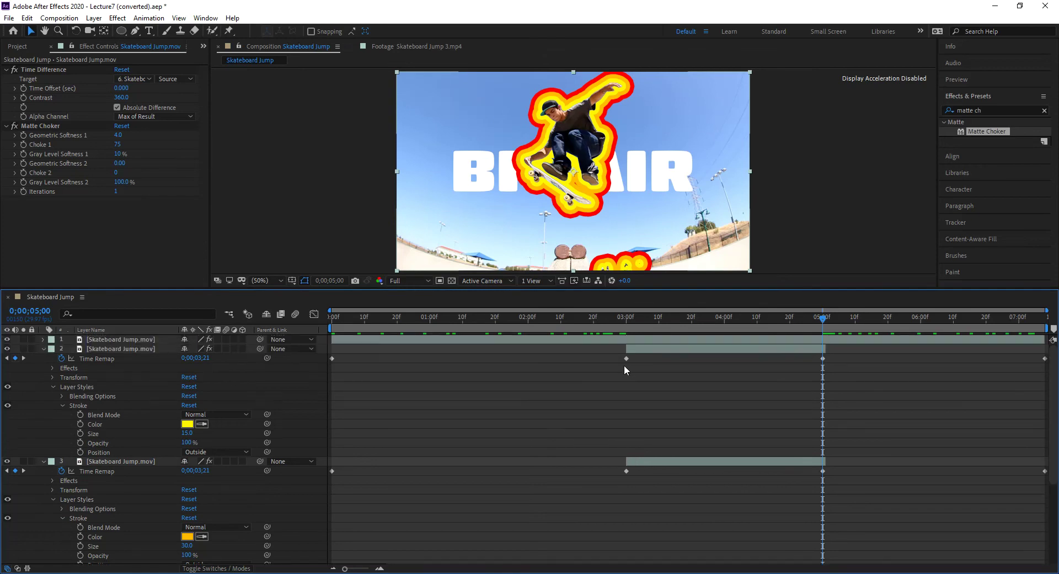
# Move the playhead to 0;00;03;00, collapse the properties of Skateboard Jump.mov layers 2 to 4, and enlarge the composition preview
pyautogui.click(623, 321)
pyautogui.moveTo(627, 326); pyautogui.dragTo(629, 326)
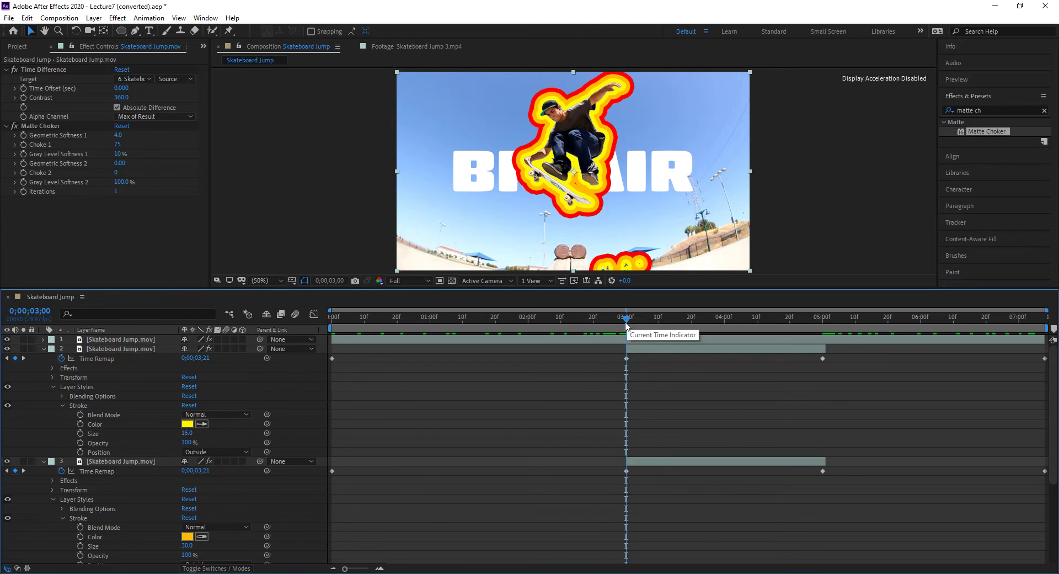
pyautogui.click(43, 349)
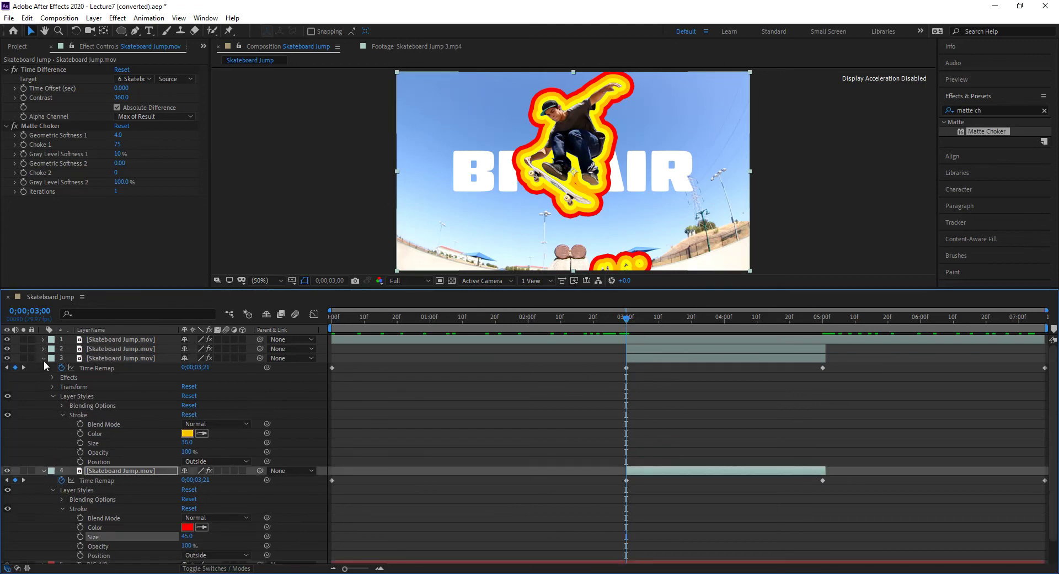
pyautogui.click(43, 358)
pyautogui.click(43, 367)
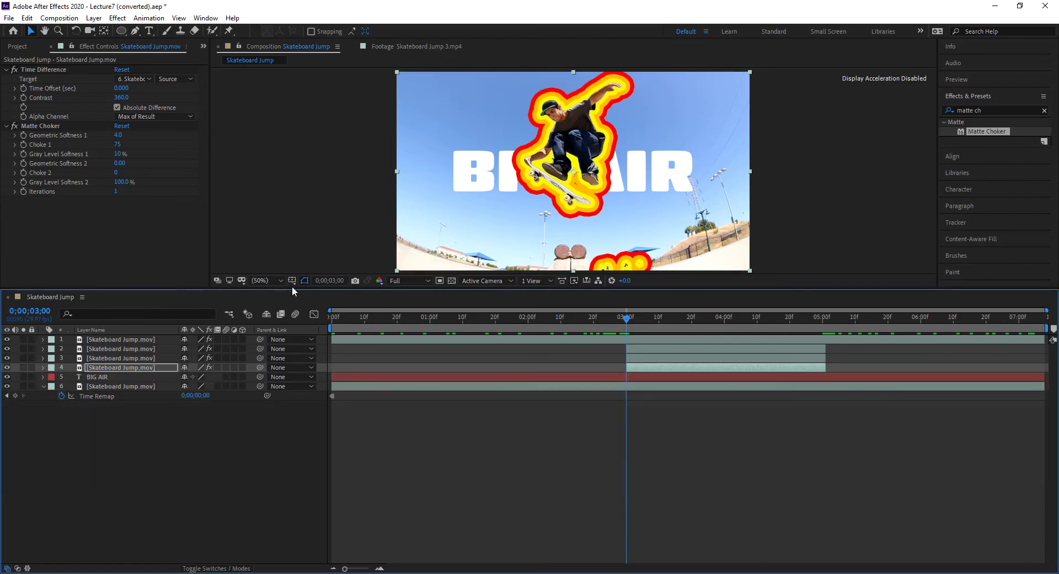
pyautogui.moveTo(296, 294); pyautogui.dragTo(293, 383)
# Trim the start of Skateboard Jump.mov layer 3 to 0;00;03;03
pyautogui.click(669, 443)
pyautogui.keyDown('ctrl'); pyautogui.click(664, 452); pyautogui.keyUp('ctrl')
pyautogui.keyDown('ctrl'); pyautogui.click(660, 462); pyautogui.keyUp('ctrl')
pyautogui.click(634, 414)
pyautogui.press('pagedown')
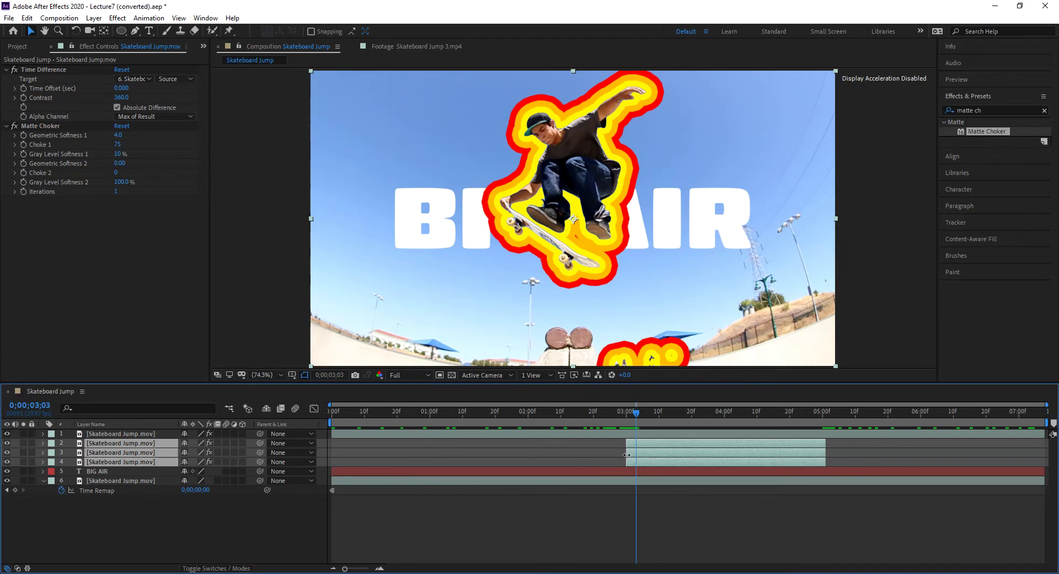
pyautogui.click(605, 470)
pyautogui.moveTo(627, 453); pyautogui.dragTo(637, 453)
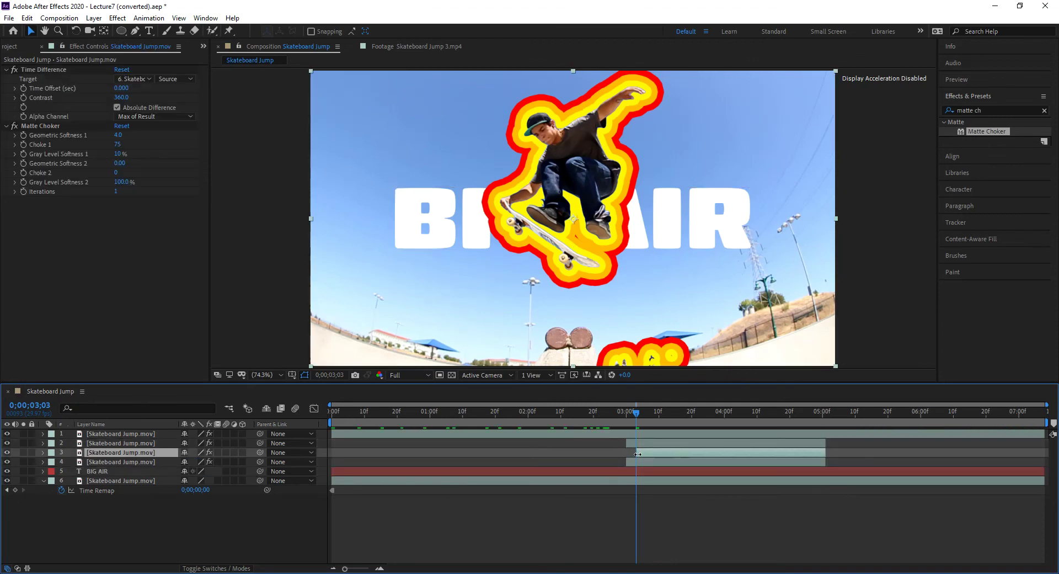
# Trim the start of Skateboard Jump.mov layer 4 to 0;00;03;06 and preview the strokes' staggered appearance
pyautogui.press('pagedown')
pyautogui.press('pagedown')
pyautogui.press('pagedown')
pyautogui.moveTo(626, 464); pyautogui.dragTo(646, 463)
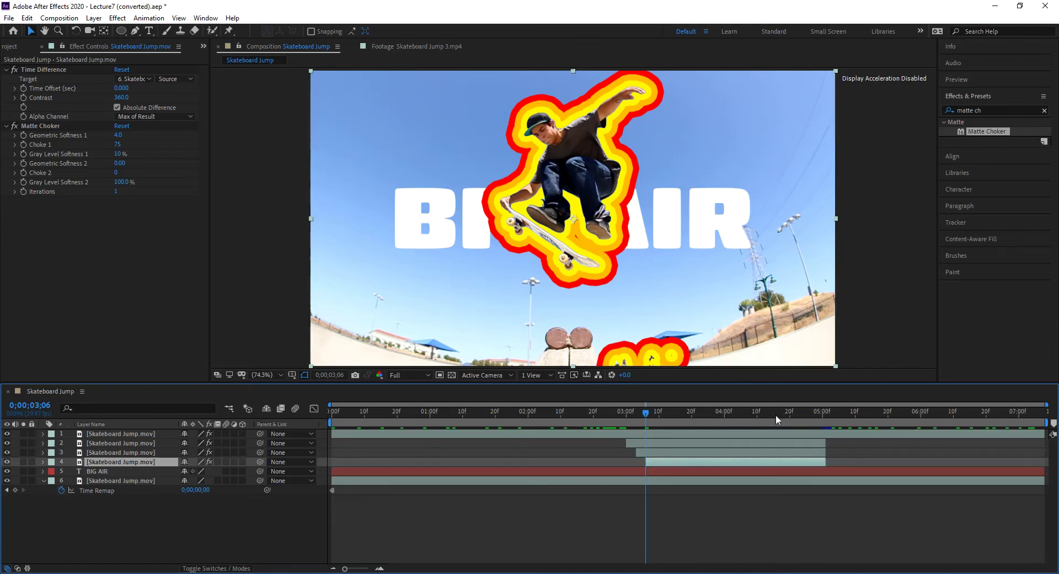
pyautogui.moveTo(661, 413); pyautogui.dragTo(585, 430)
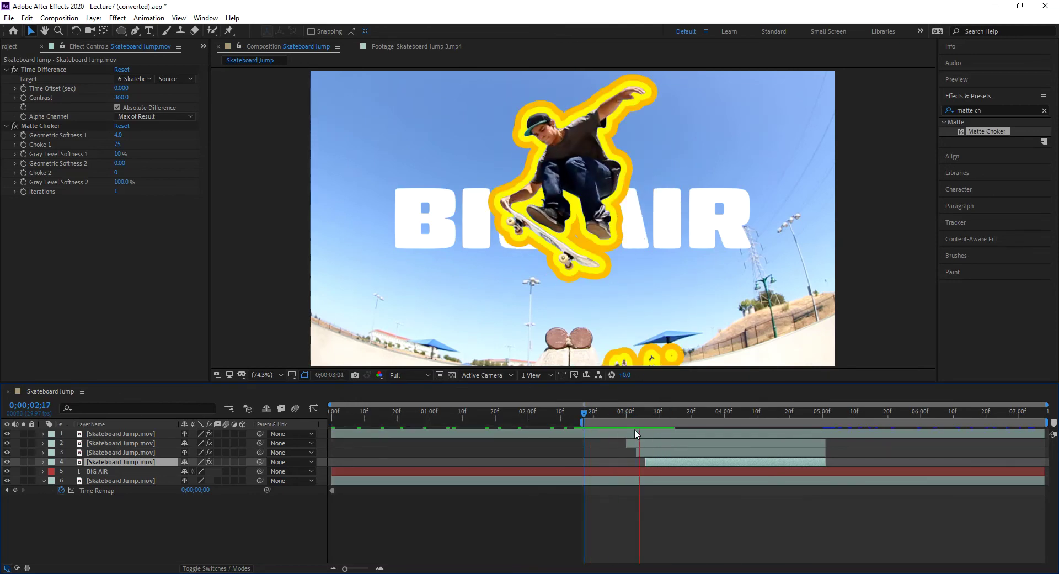
pyautogui.press('space')
# Trim the end of Skateboard Jump.mov layer 3 to a couple of frames before 0;00;05;00
pyautogui.click(824, 413)
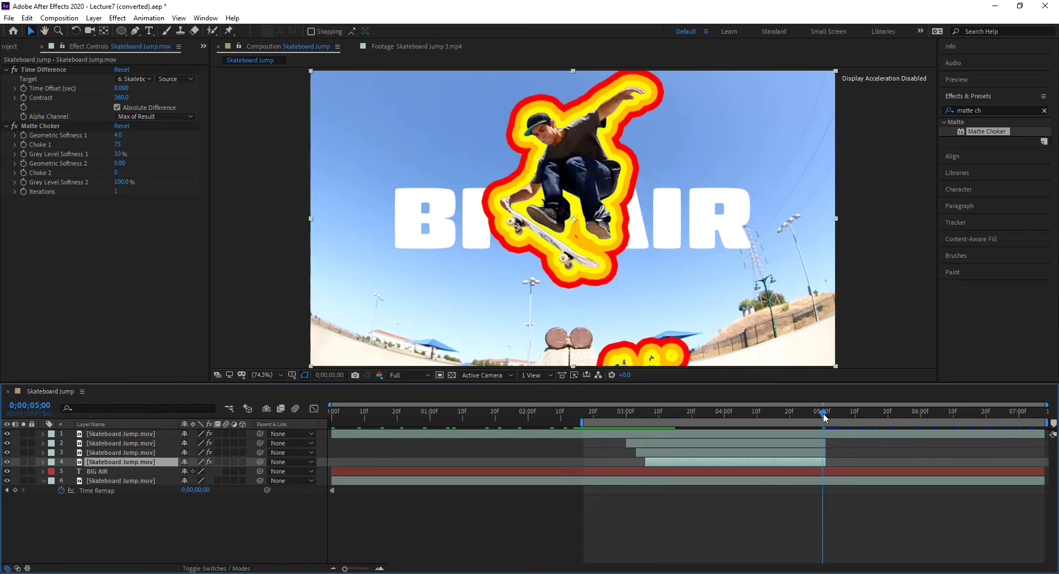
pyautogui.moveTo(824, 413); pyautogui.dragTo(817, 414)
pyautogui.click(819, 452)
pyautogui.moveTo(818, 452); pyautogui.dragTo(816, 452)
# Trim the end of Skateboard Jump.mov layer 4 to 0;00;04;26 and play back the strokes' staggered disappearance
pyautogui.click(810, 414)
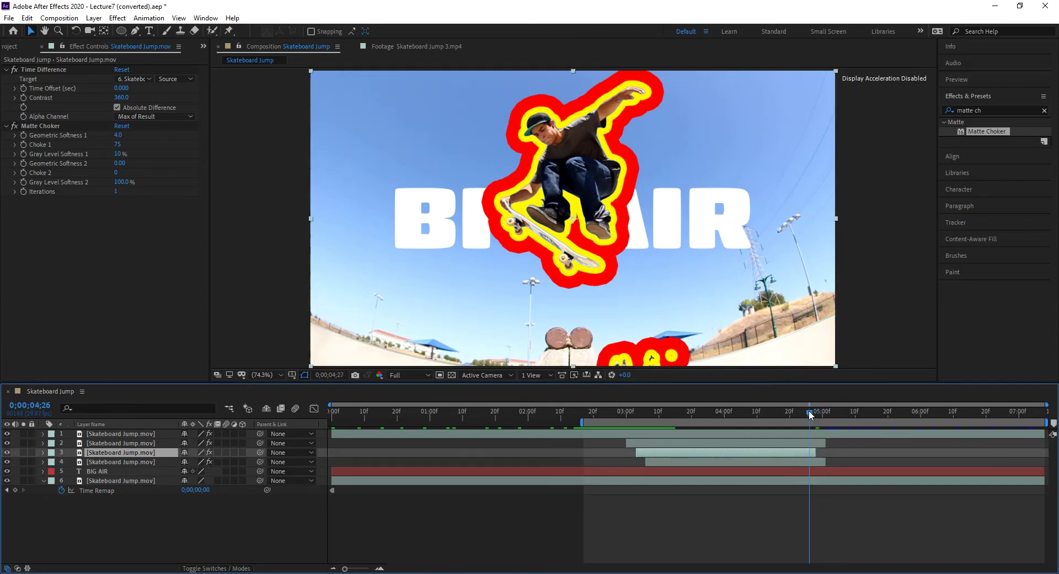
pyautogui.click(806, 415)
pyautogui.click(809, 414)
pyautogui.moveTo(825, 462); pyautogui.dragTo(810, 463)
pyautogui.press('space')
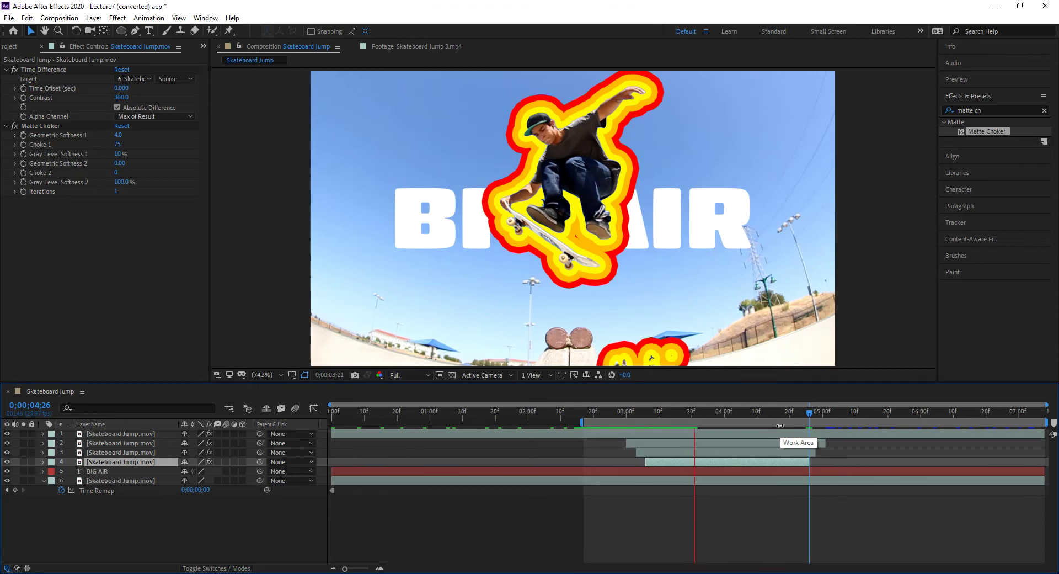
# Examine the sunRays.ai artwork in the project and scrub through the strokes' build-up between 0;00;03;00 and 0;00;03;15
pyautogui.moveTo(787, 421); pyautogui.dragTo(627, 444)
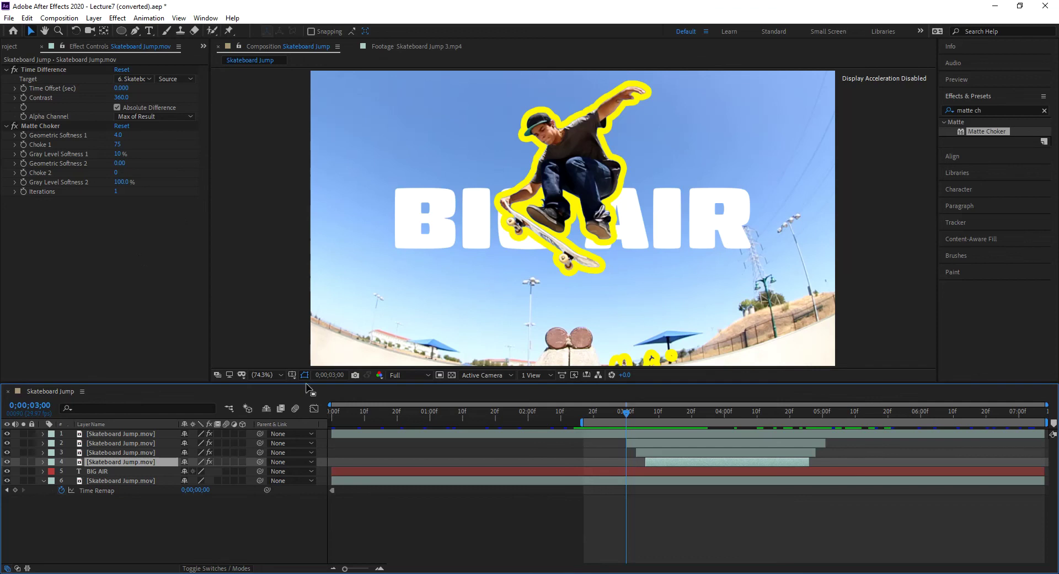
pyautogui.click(16, 47)
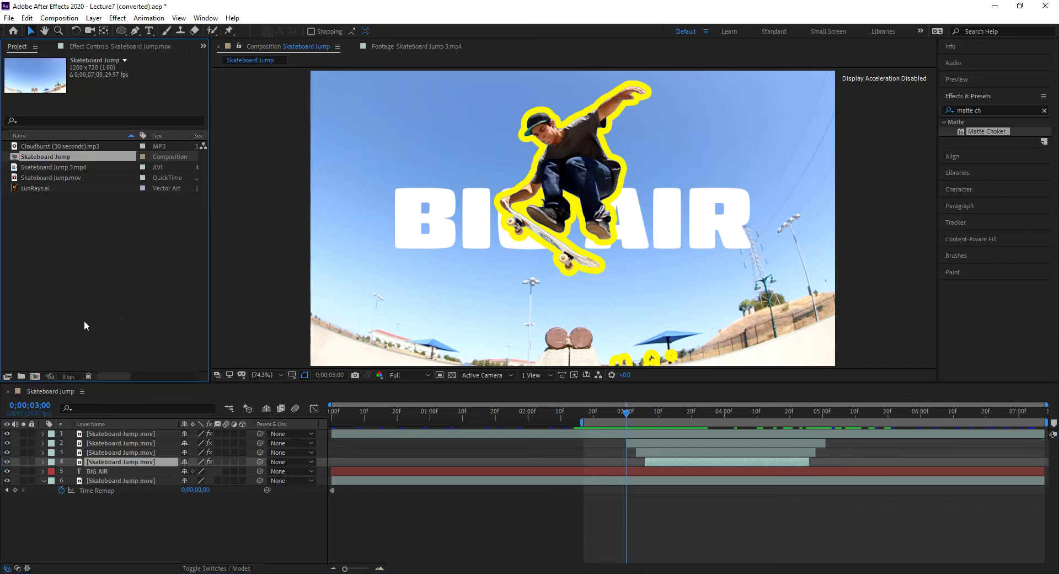
pyautogui.click(41, 189)
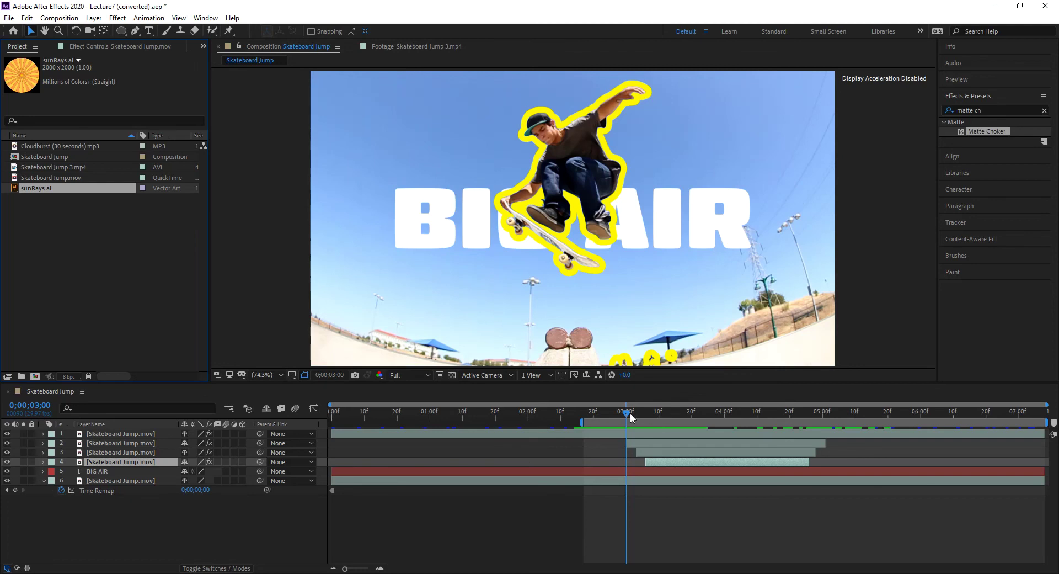
pyautogui.moveTo(628, 412); pyautogui.dragTo(657, 412)
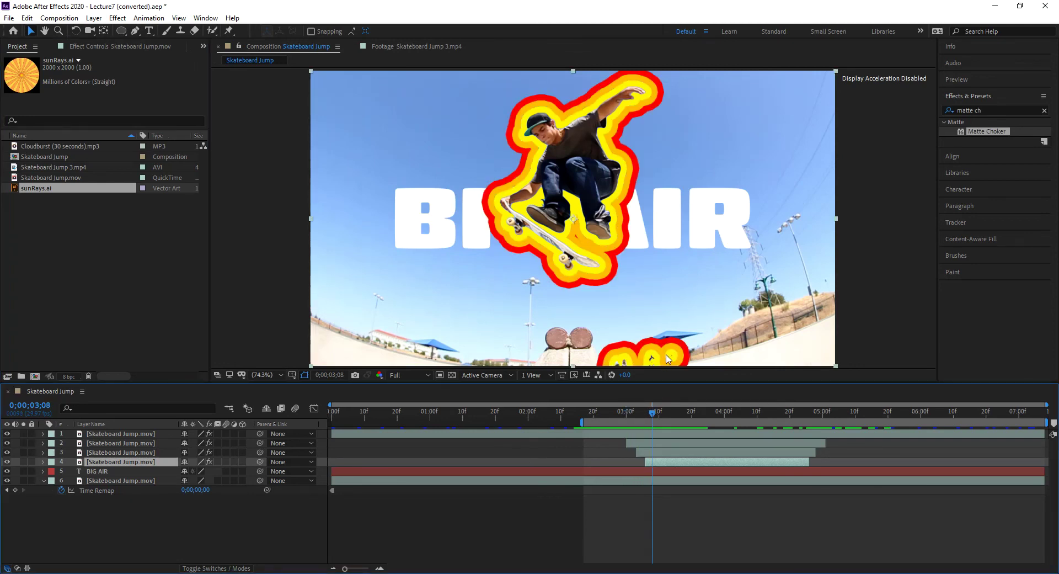
pyautogui.press('space')
pyautogui.click(642, 422)
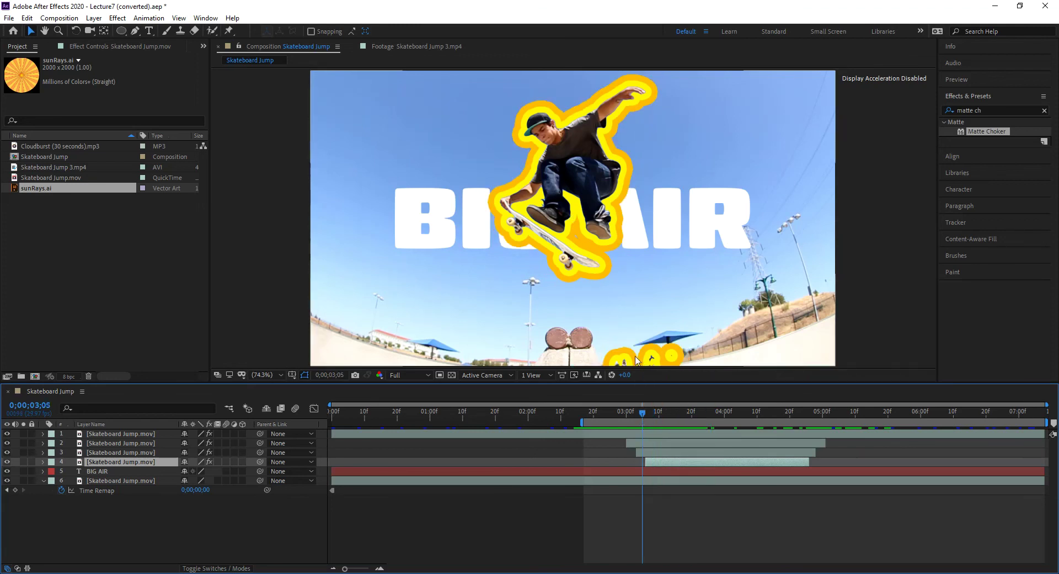
pyautogui.moveTo(652, 411); pyautogui.dragTo(675, 415)
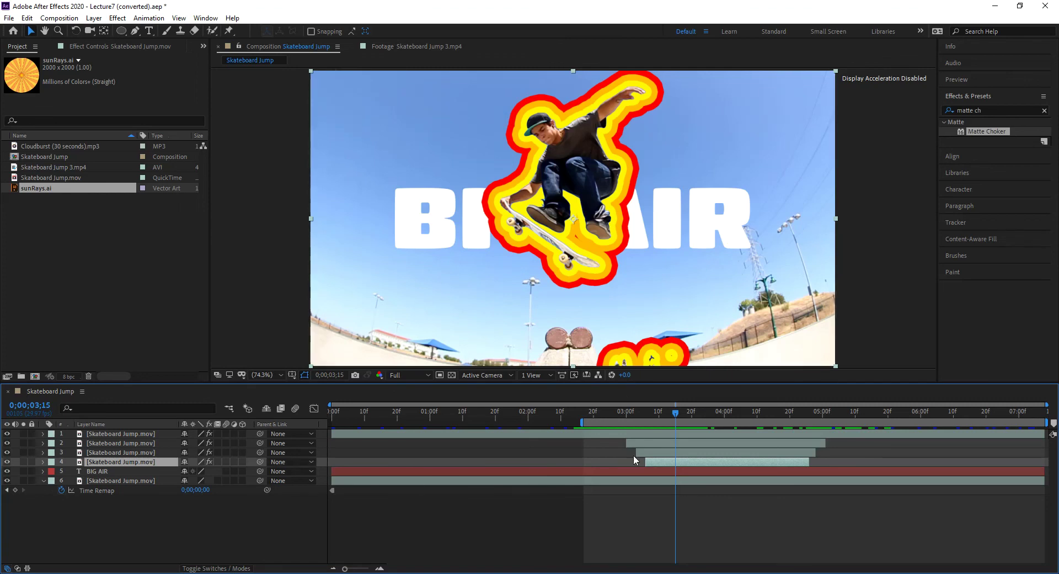
# Pre-compose Skateboard Jump.mov layers 2 to 4 into a new composition named Strokes, moving all attributes
pyautogui.click(654, 442)
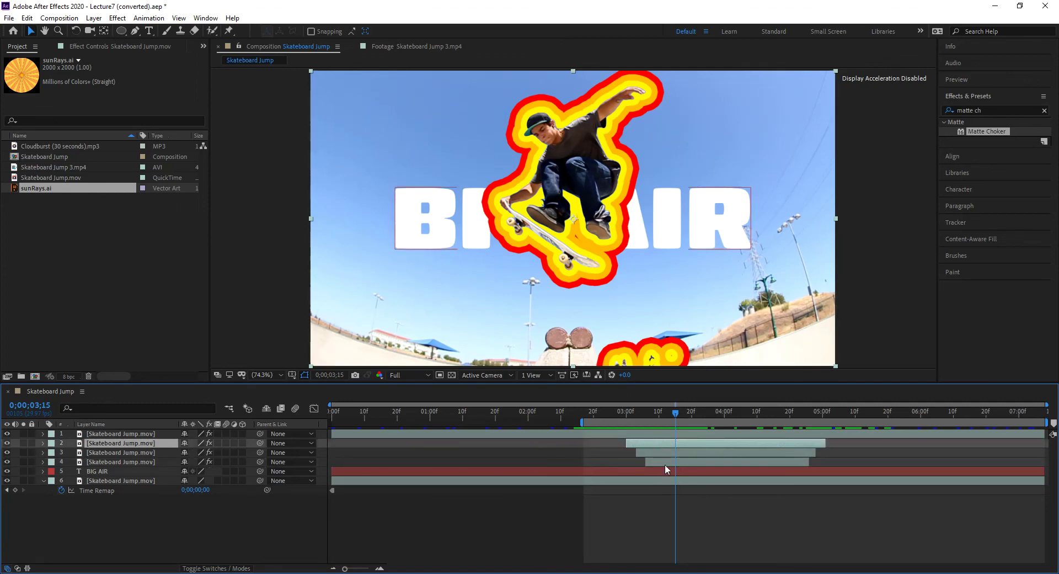
pyautogui.keyDown('shift'); pyautogui.click(664, 461); pyautogui.keyUp('shift')
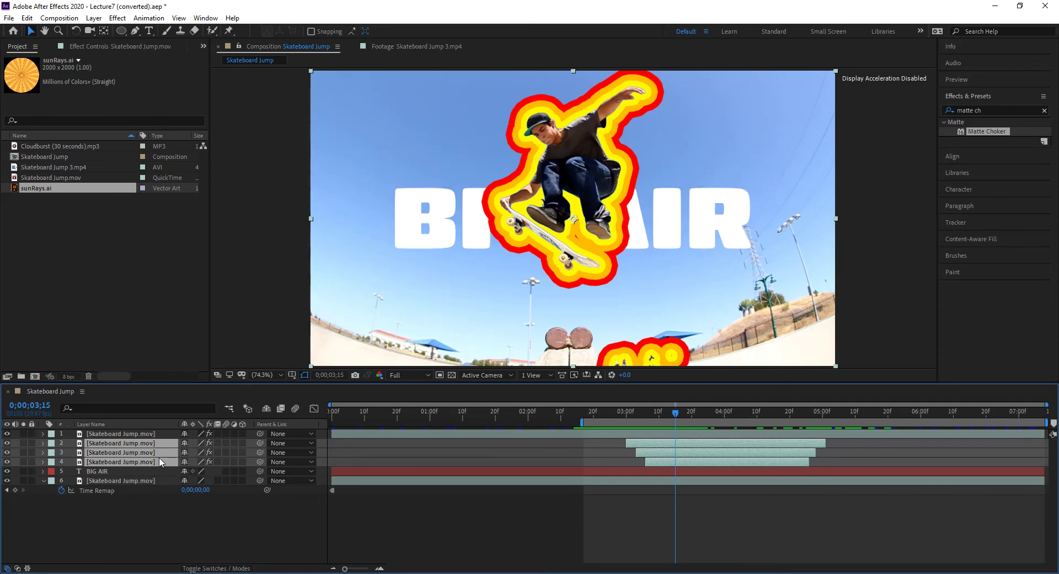
pyautogui.hotkey('ctrl', 'shift', 'c')
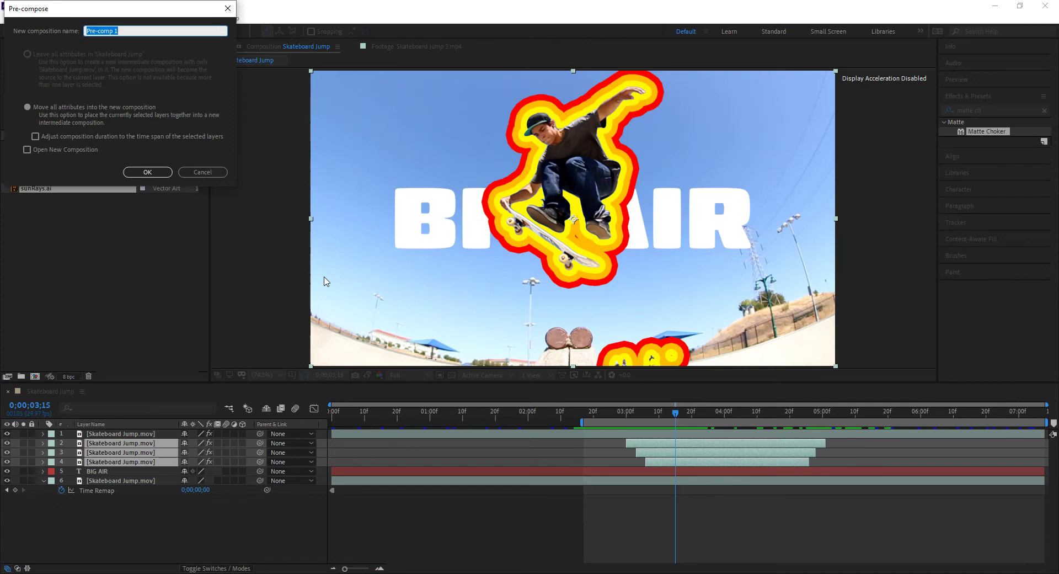
pyautogui.write('Strokes')
pyautogui.click(145, 171)
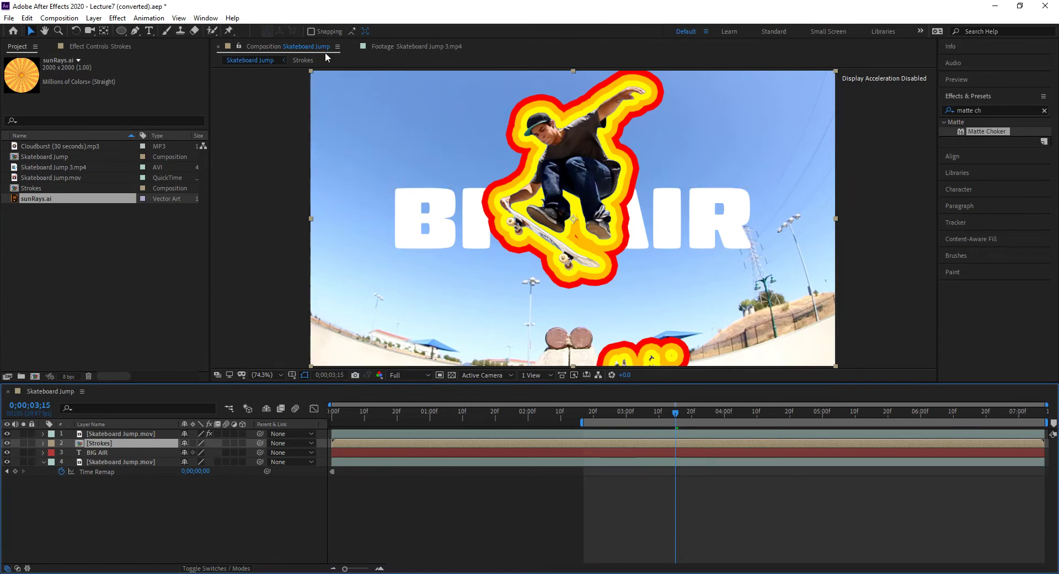
# Draw a rectangular mask on the Strokes layer around the stray outlines at the frame's lower edge and invert it
pyautogui.click(121, 31)
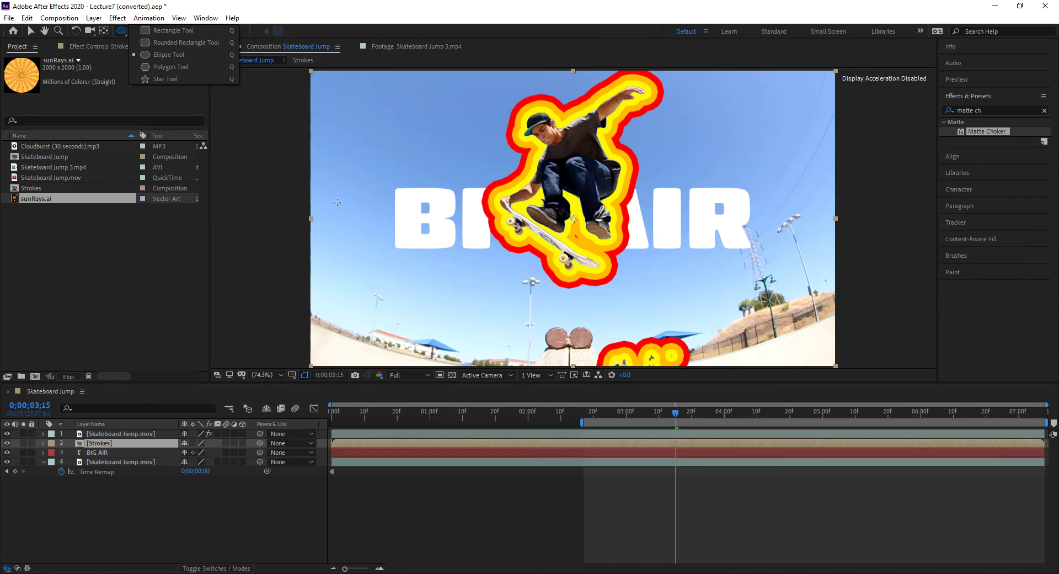
pyautogui.click(165, 31)
pyautogui.moveTo(574, 325)
pyautogui.mouseDown()
pyautogui.moveTo(640, 375)
pyautogui.moveTo(692, 389)
pyautogui.moveTo(701, 379)
pyautogui.mouseUp()
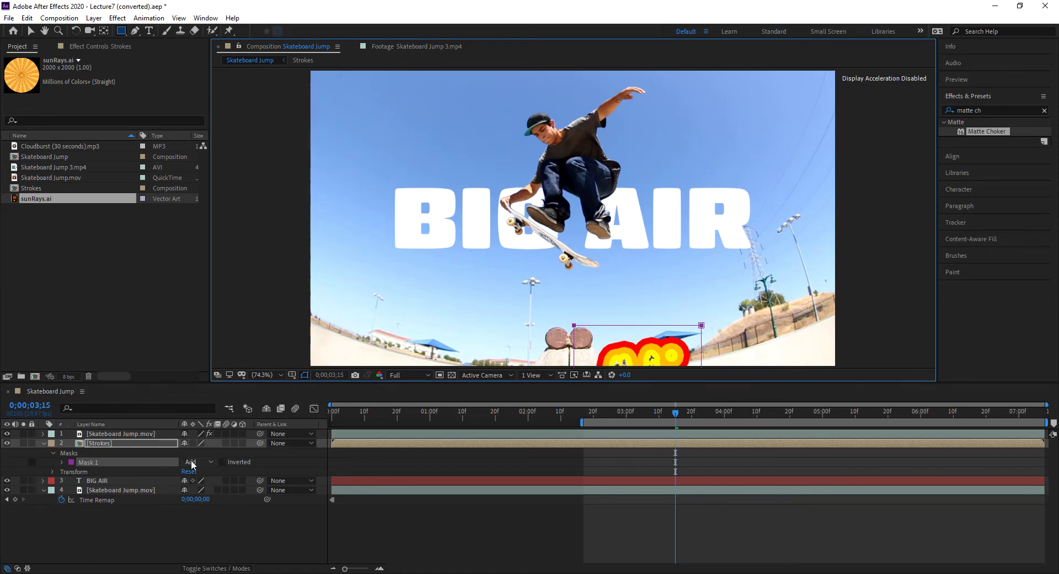
pyautogui.click(101, 442)
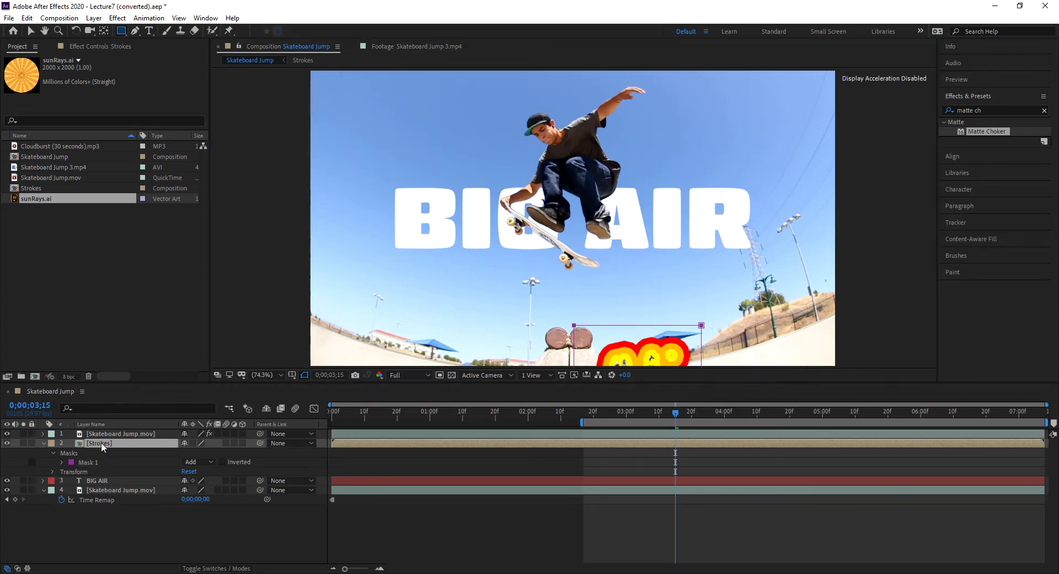
pyautogui.click(223, 462)
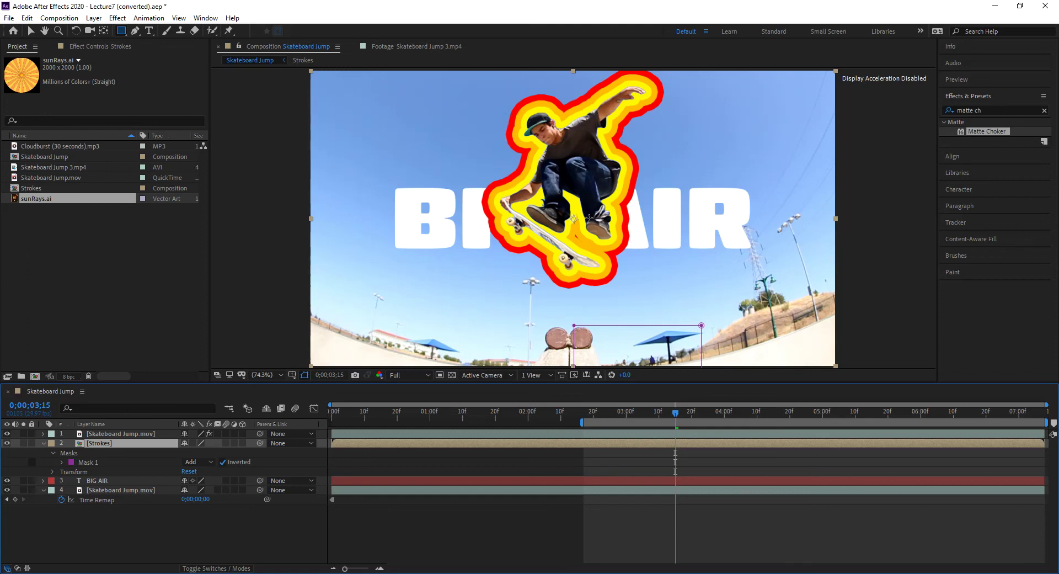
pyautogui.click(240, 541)
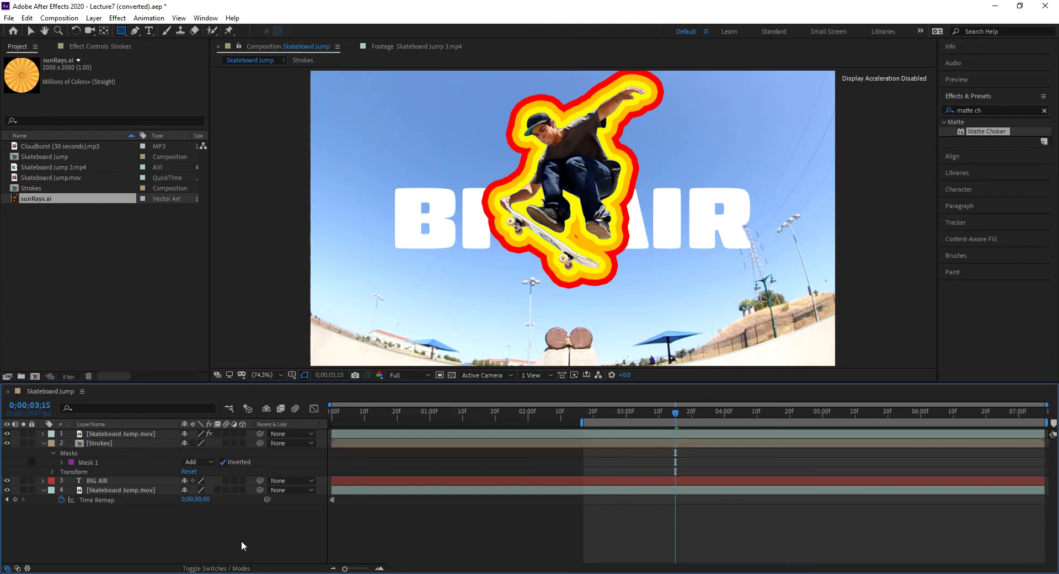
# Preview the masked strokes, return to 0;00;03;00, and add sunRays.ai directly beneath the BIG AIR text layer
pyautogui.click(607, 415)
pyautogui.press('space')
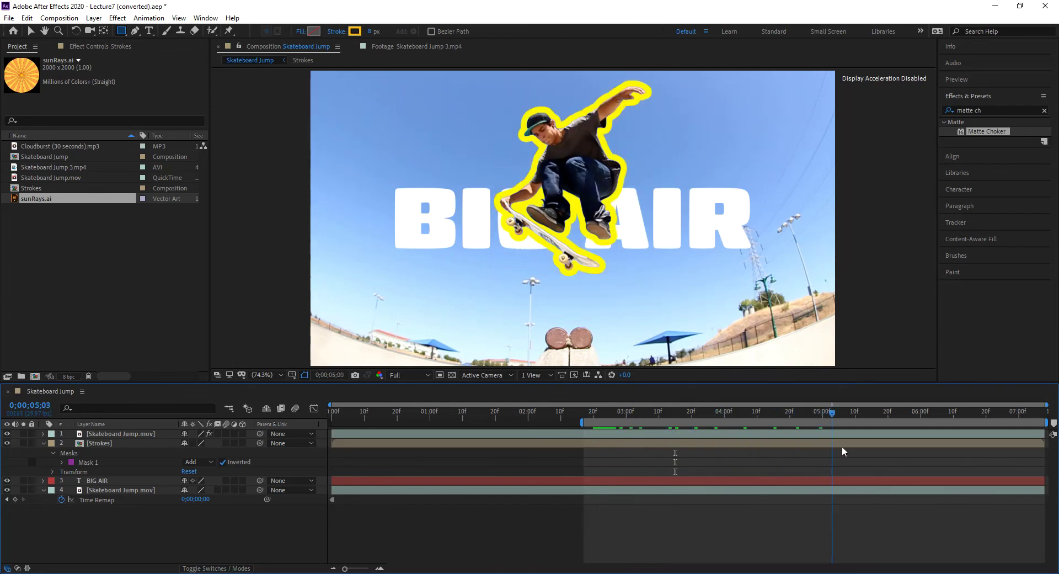
pyautogui.moveTo(618, 445)
pyautogui.mouseDown()
pyautogui.moveTo(587, 447)
pyautogui.moveTo(627, 449)
pyautogui.mouseUp()
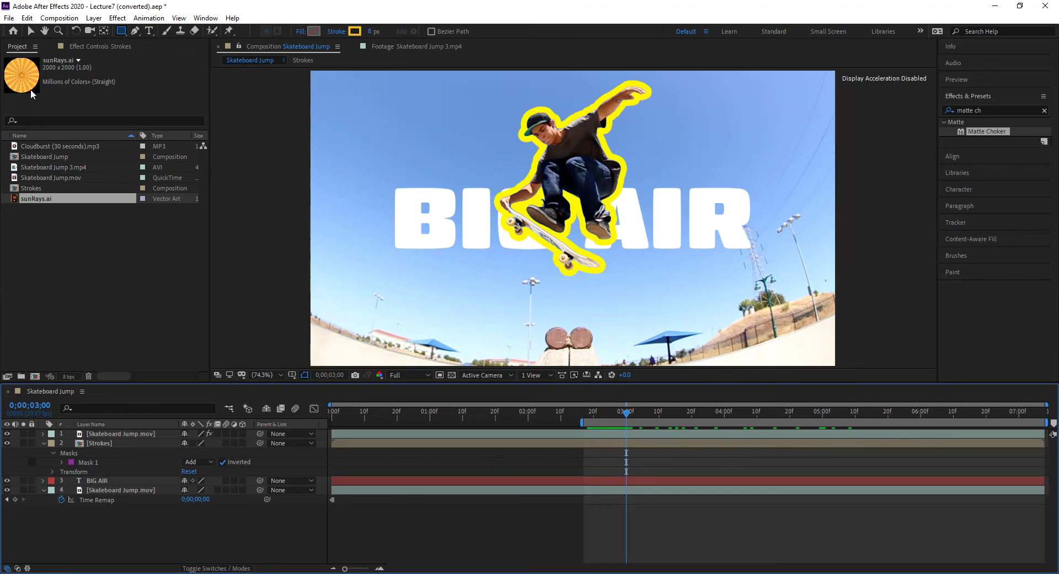
pyautogui.moveTo(32, 198); pyautogui.dragTo(59, 494)
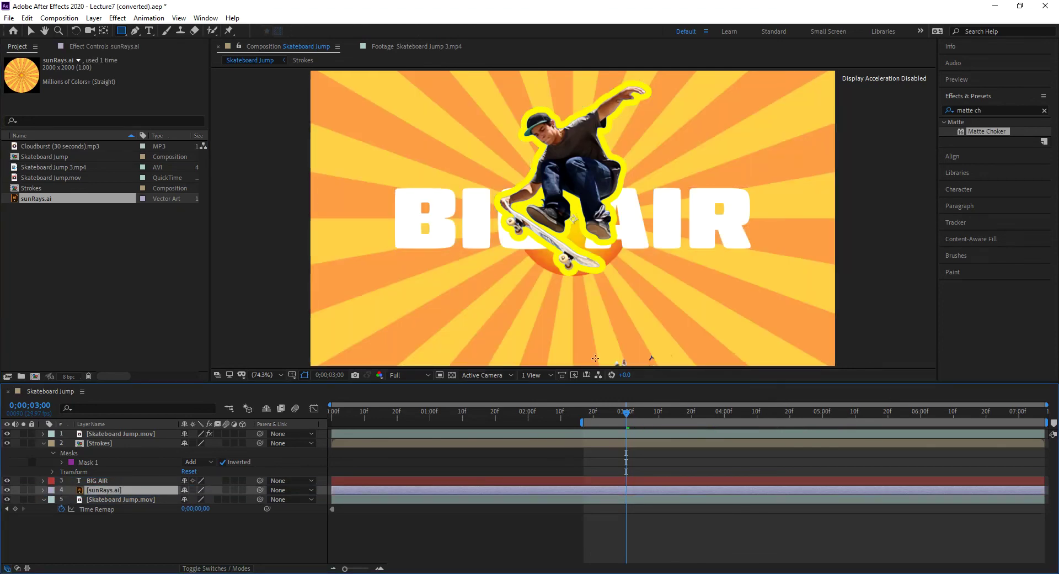
# Add an elliptical mask spanning the whole sunRays.ai layer and activate free transform on that mask
pyautogui.scroll(-4, 577, 257)
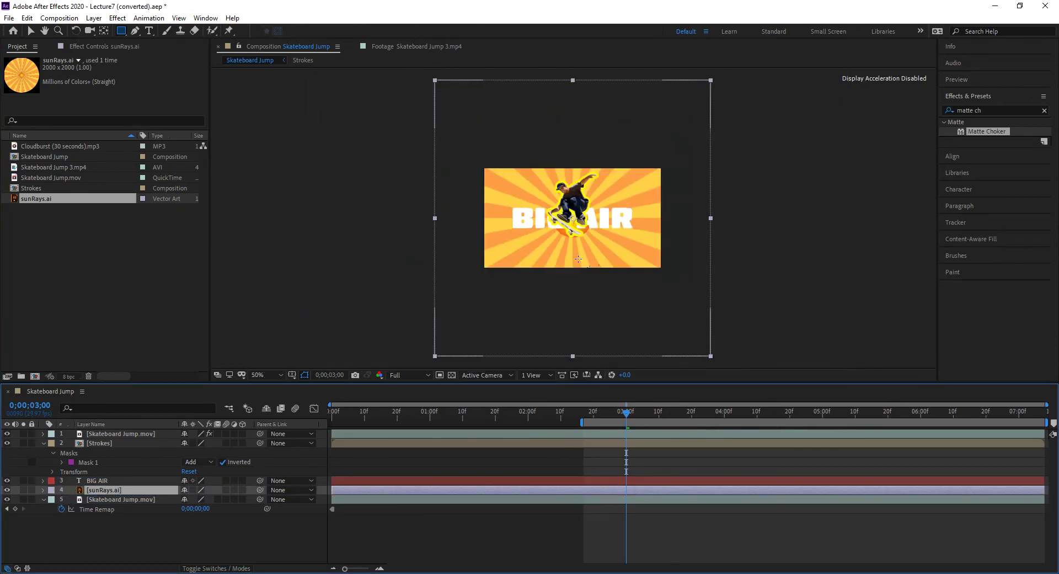
pyautogui.scroll(-1, 577, 258)
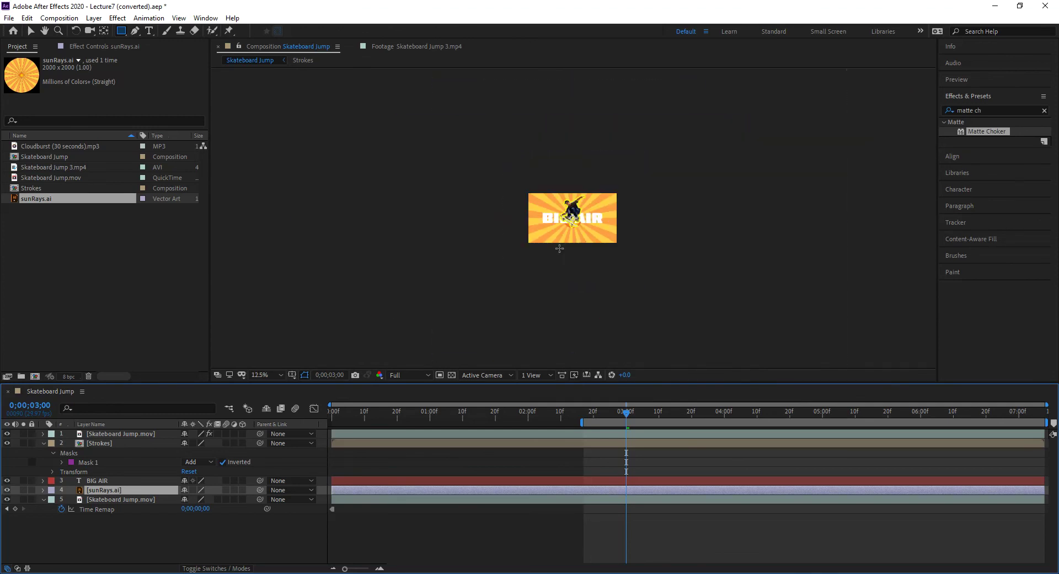
pyautogui.click(123, 33)
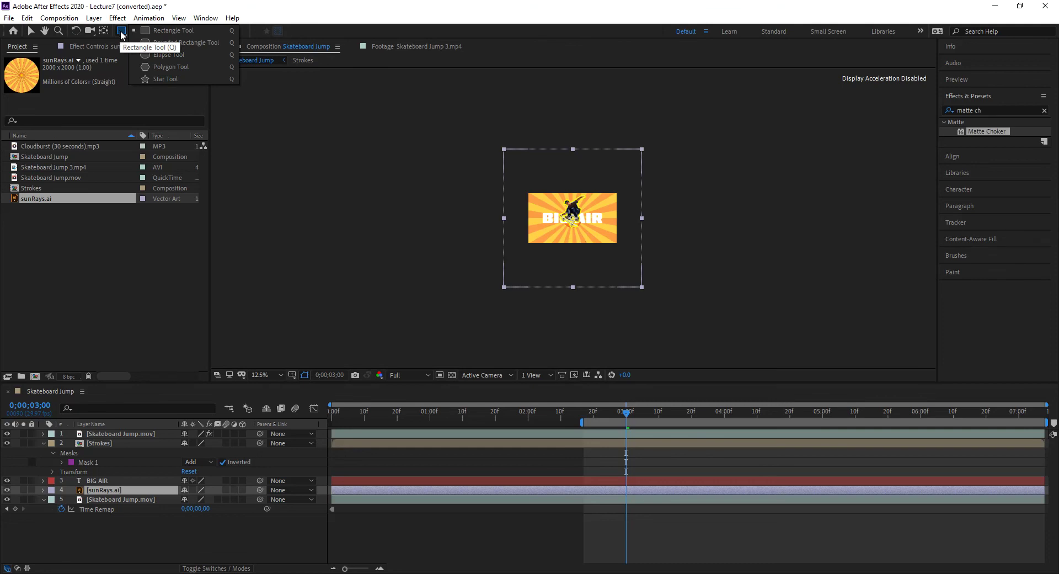
pyautogui.click(160, 56)
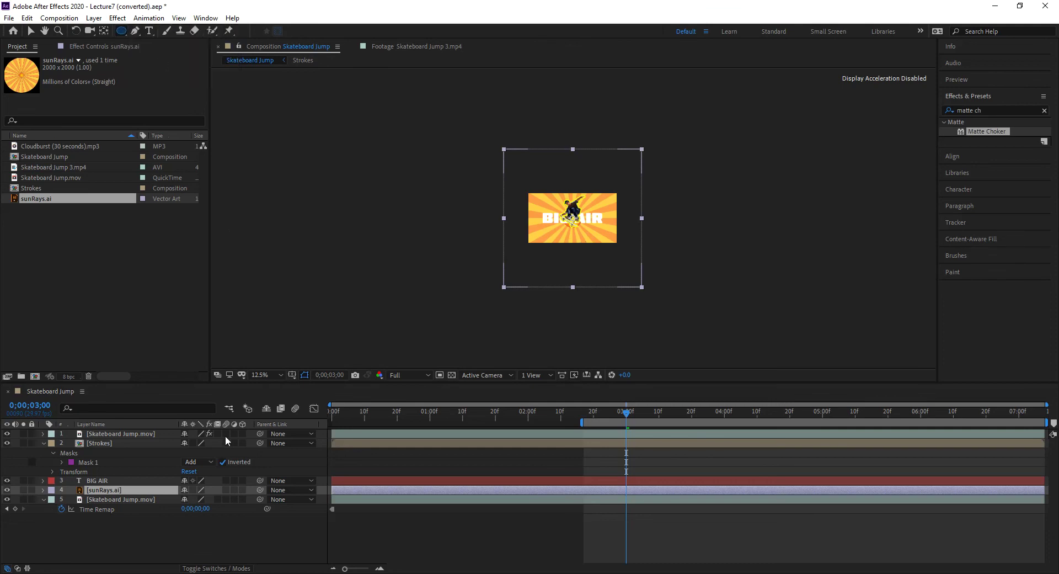
pyautogui.click(111, 488)
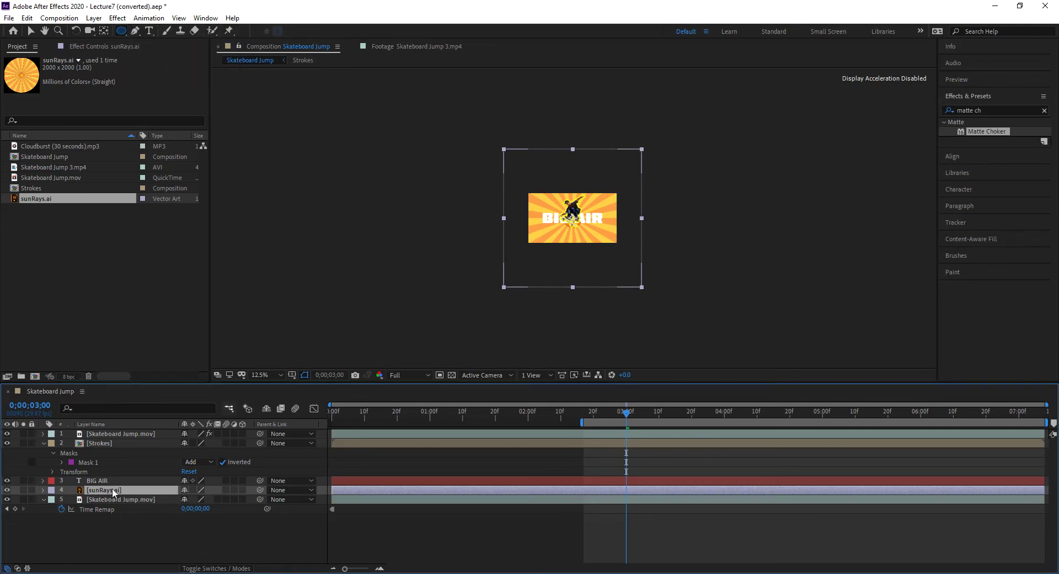
pyautogui.doubleClick(121, 31)
pyautogui.press('v')
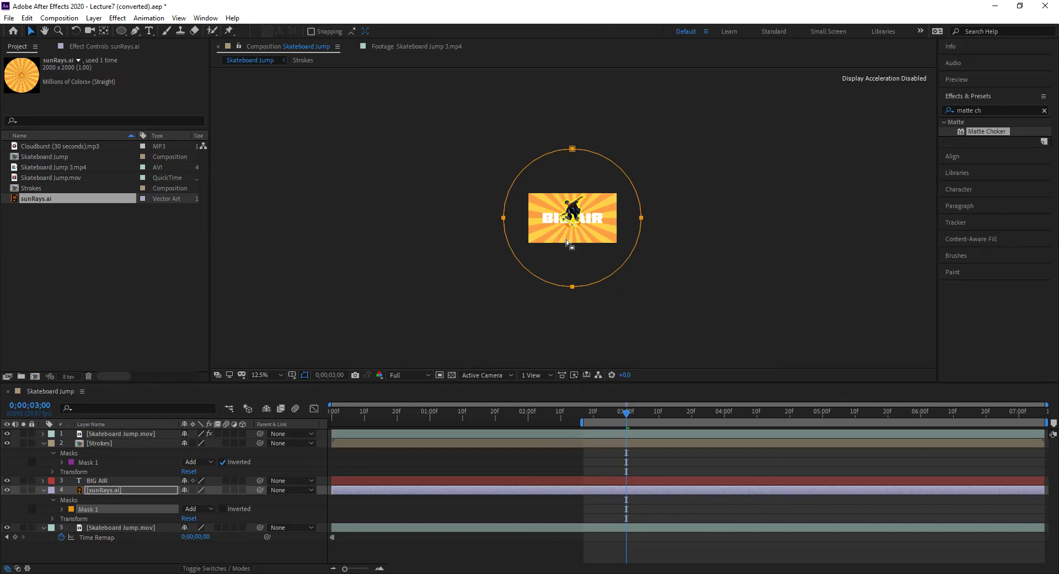
pyautogui.doubleClick(573, 149)
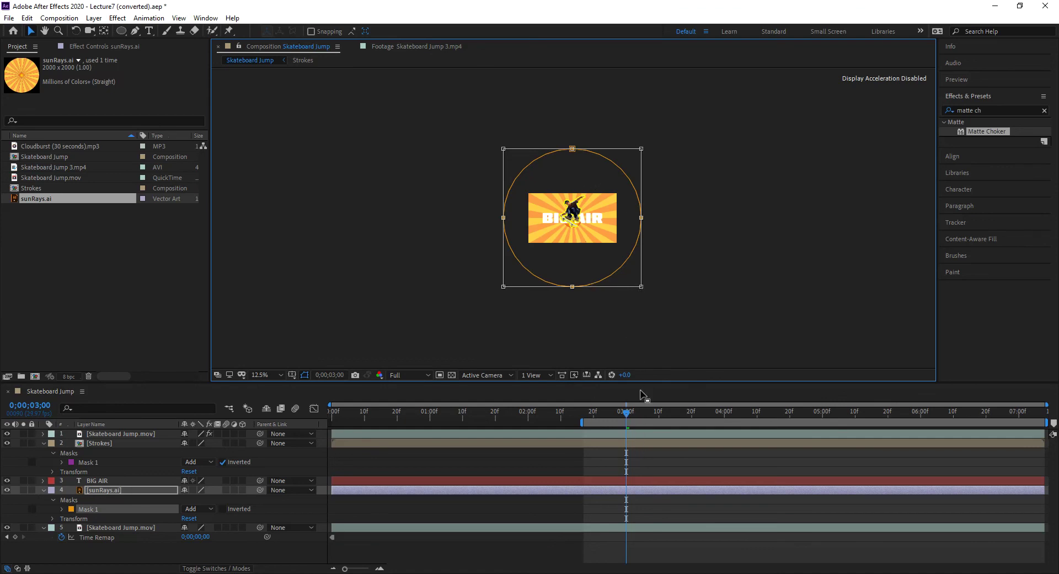
# Start animating the sunRays.ai mask path with a full-size keyframe at 0;00;03;15
pyautogui.moveTo(626, 417); pyautogui.dragTo(657, 436)
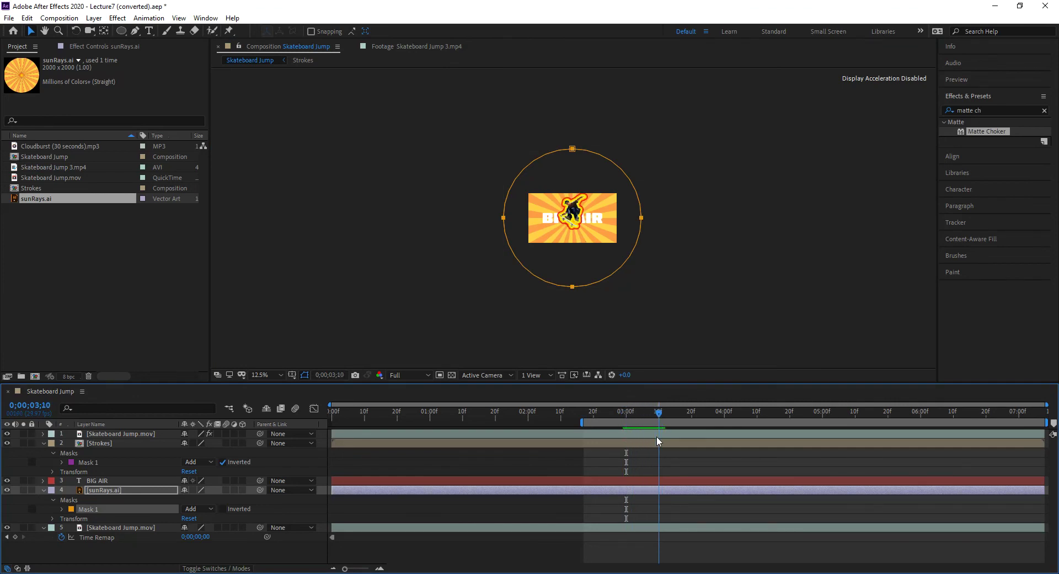
pyautogui.moveTo(656, 436)
pyautogui.mouseDown()
pyautogui.moveTo(684, 435)
pyautogui.moveTo(673, 434)
pyautogui.mouseUp()
pyautogui.click(62, 508)
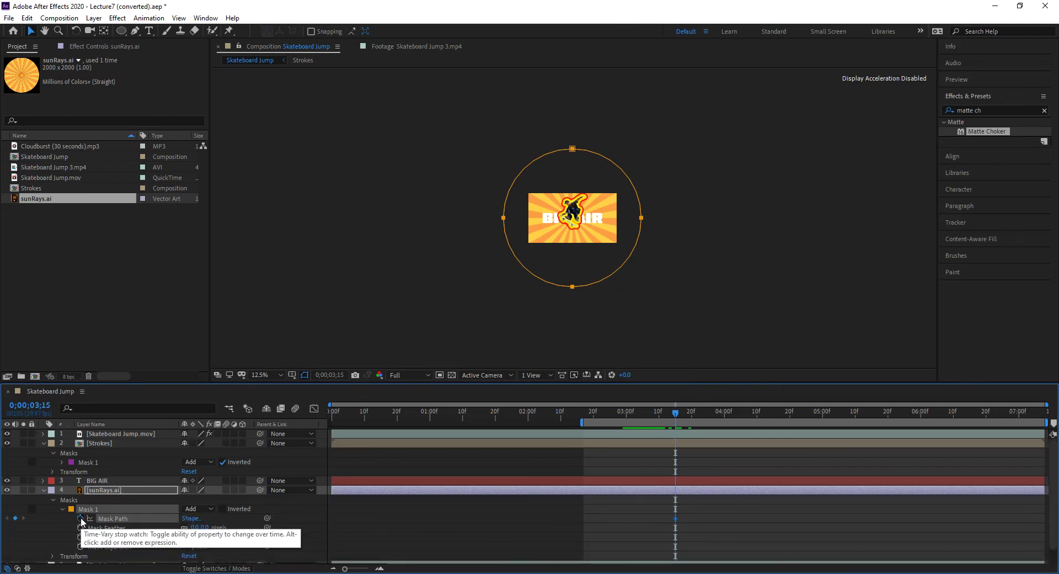
pyautogui.click(80, 518)
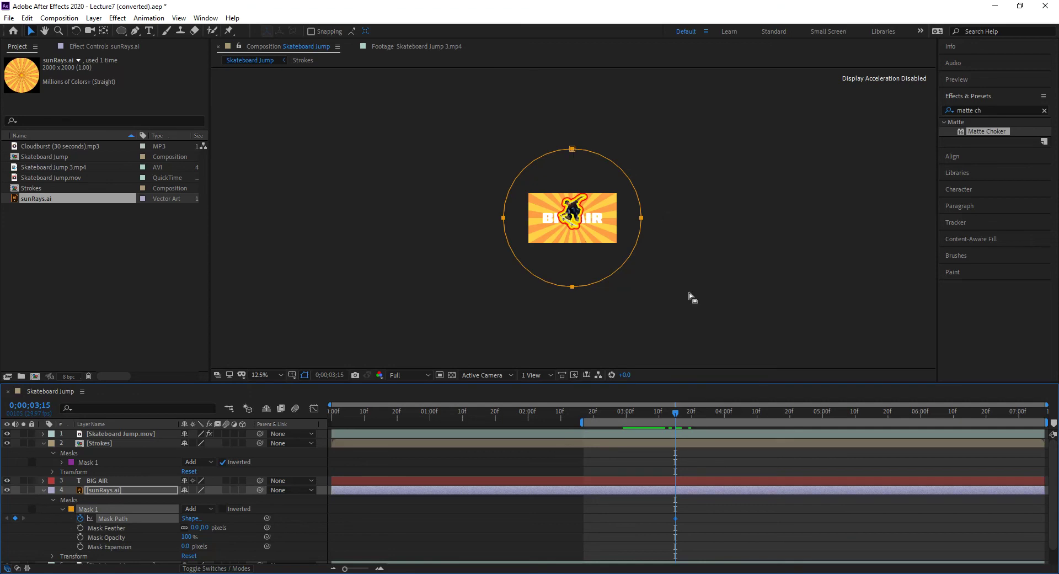
# At 0;00;03;06, scale the sunRays.ai mask down proportionally to a small circle hidden behind the skateboarder
pyautogui.moveTo(674, 413); pyautogui.dragTo(646, 417)
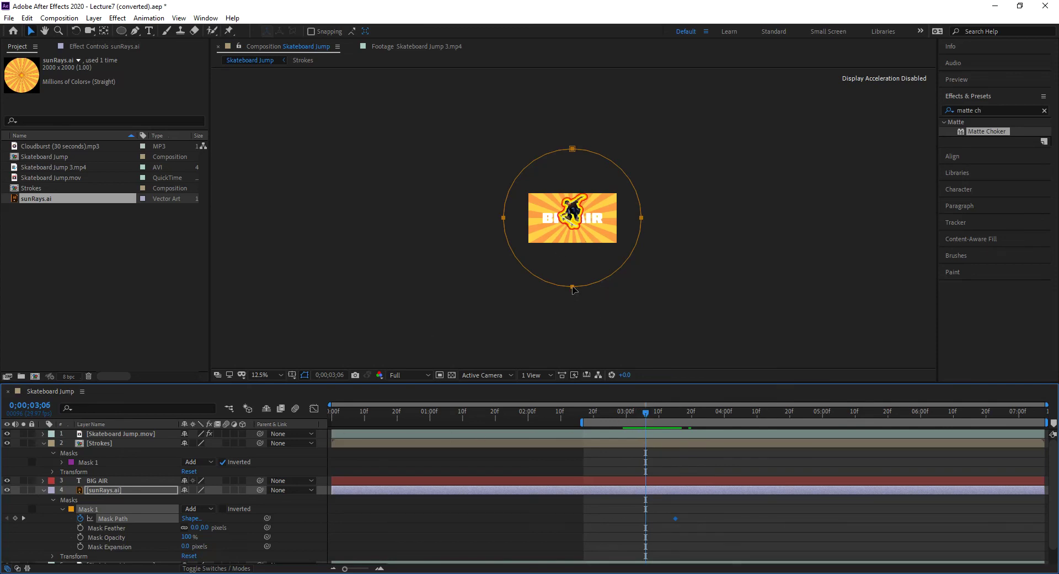
pyautogui.doubleClick(573, 149)
pyautogui.moveTo(641, 148); pyautogui.dragTo(632, 159)
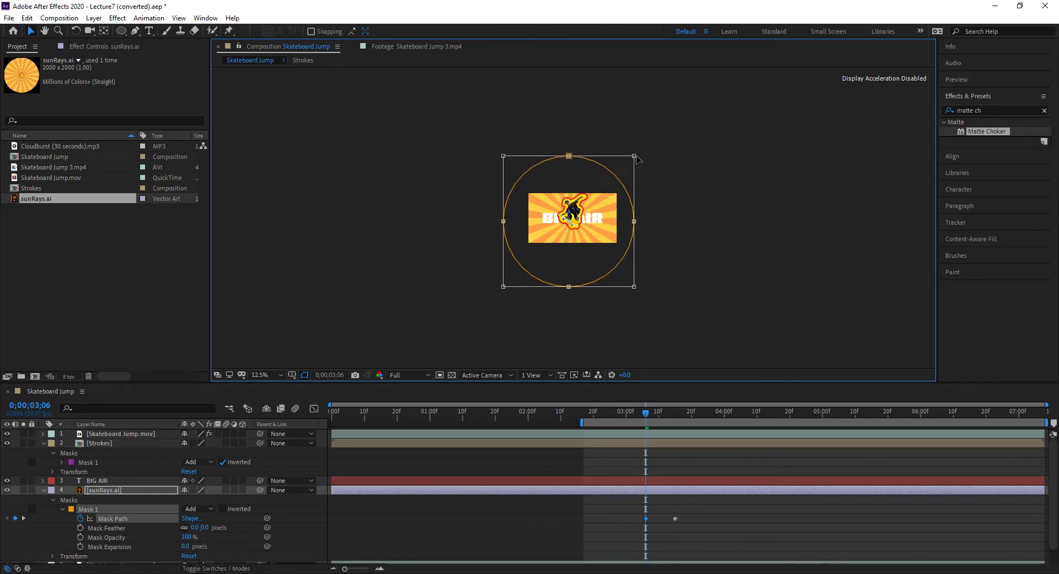
pyautogui.moveTo(636, 158); pyautogui.dragTo(661, 152)
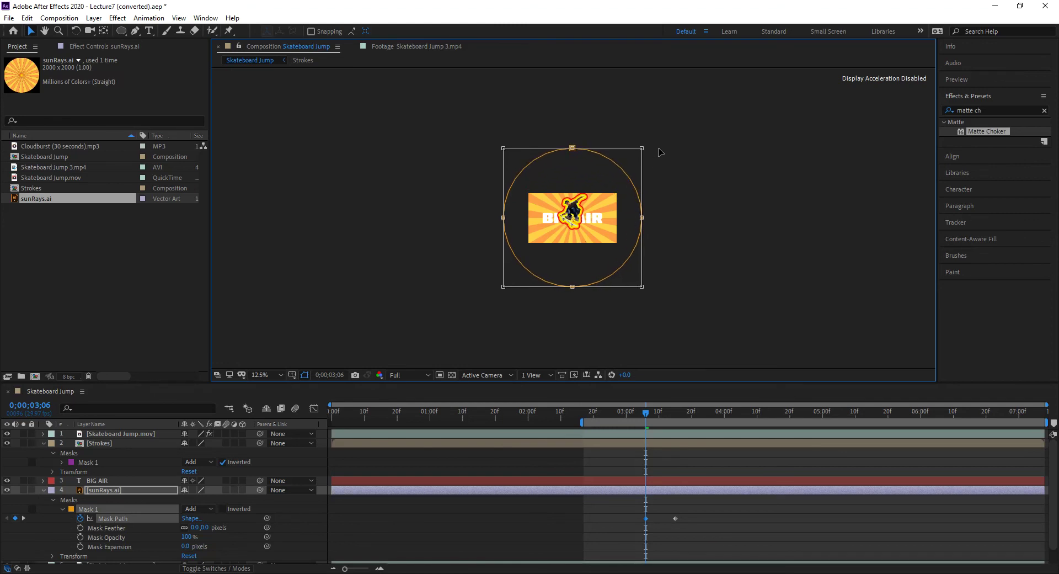
pyautogui.moveTo(658, 149); pyautogui.dragTo(592, 217)
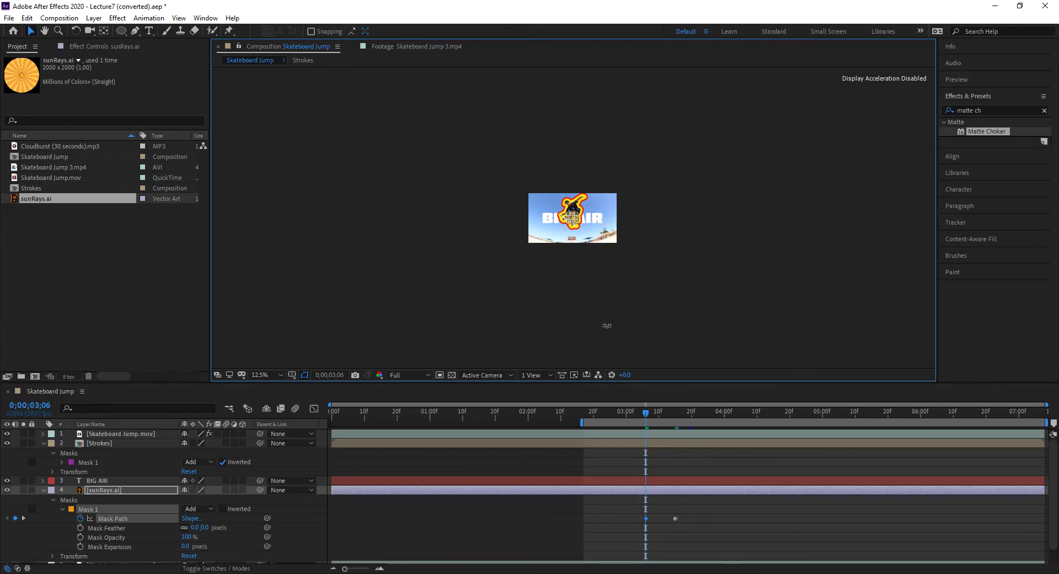
pyautogui.press('.')
pyautogui.press('.')
pyautogui.press('.')
pyautogui.press('.')
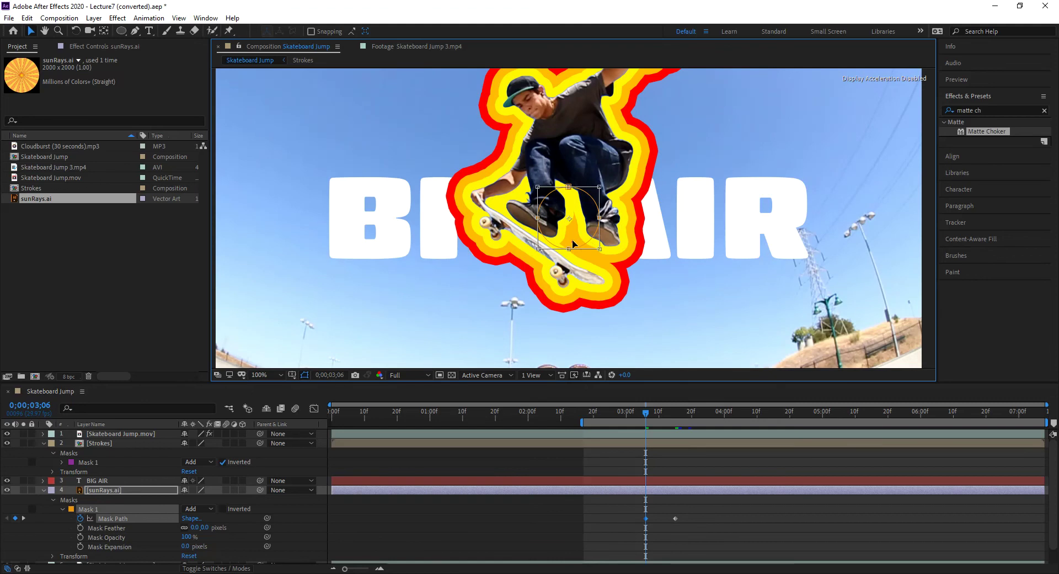
# Trim the start of the sunRays.ai layer to 0;00;03;06
pyautogui.press(',')
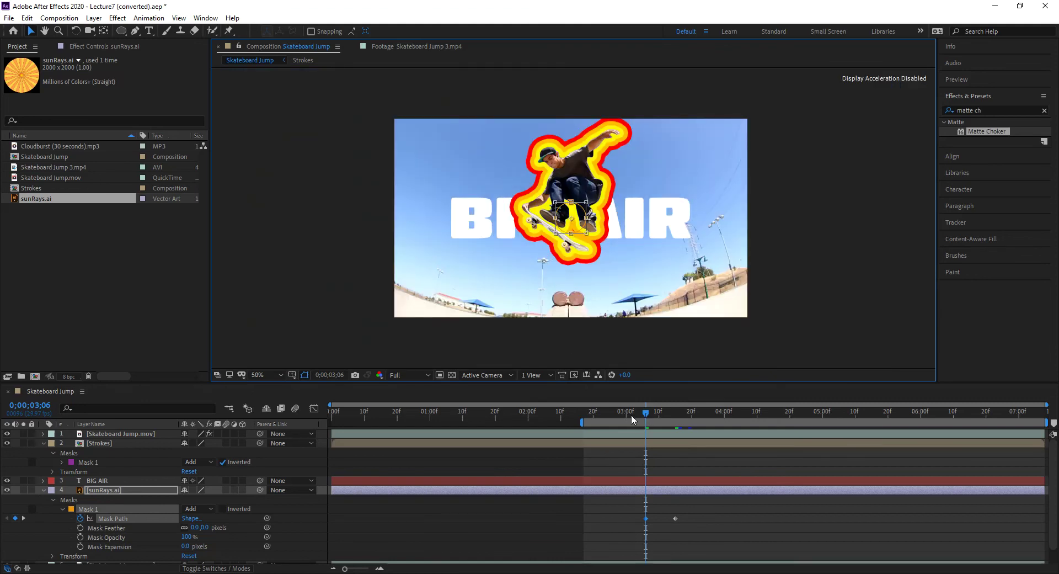
pyautogui.click(648, 489)
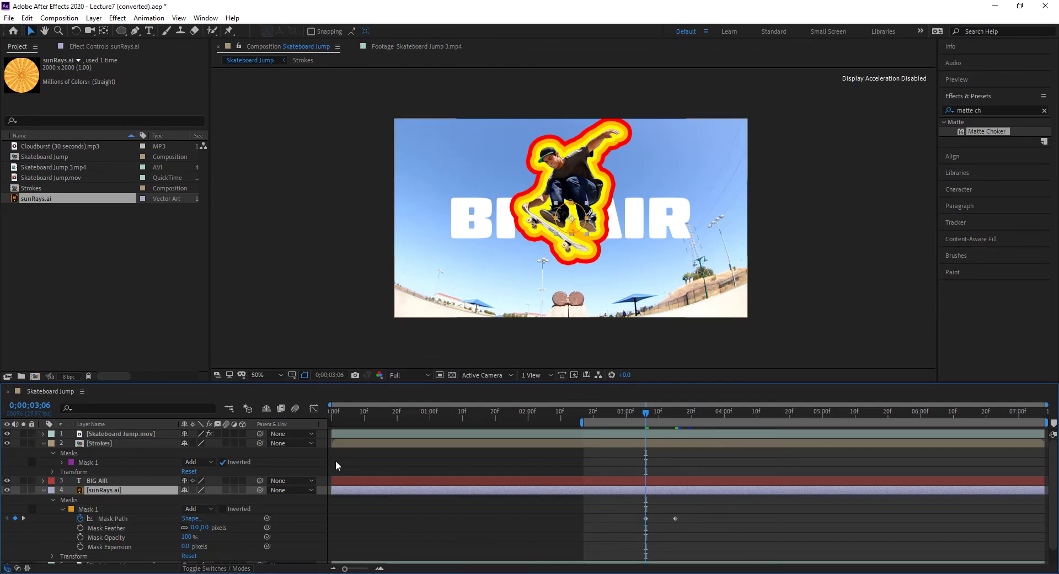
pyautogui.moveTo(332, 488); pyautogui.dragTo(645, 490)
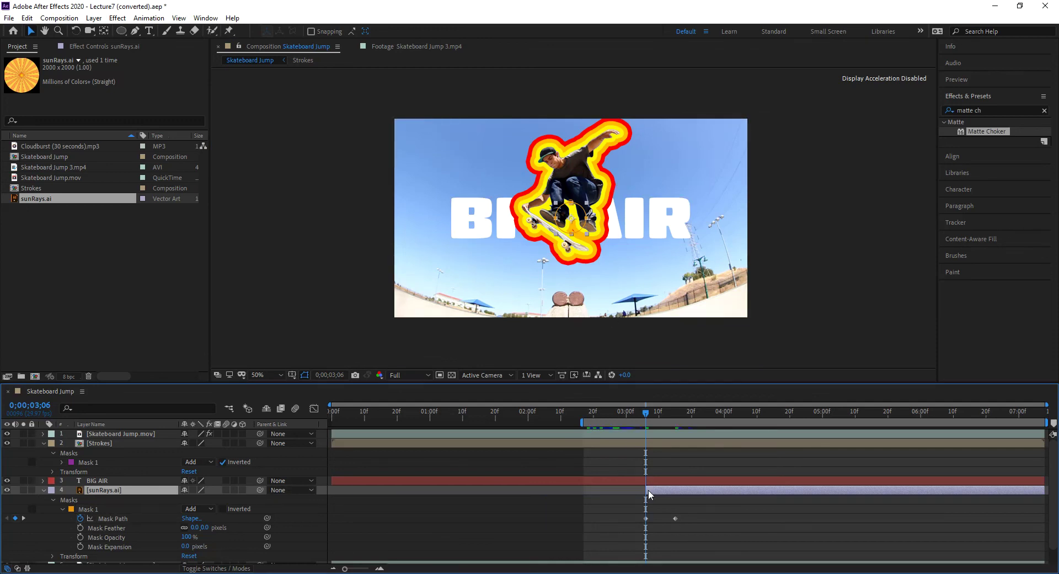
# Set the sunRays.ai mask feather to 60 pixels, judging the soft edge at 0;00;03;10
pyautogui.moveTo(647, 415); pyautogui.dragTo(659, 445)
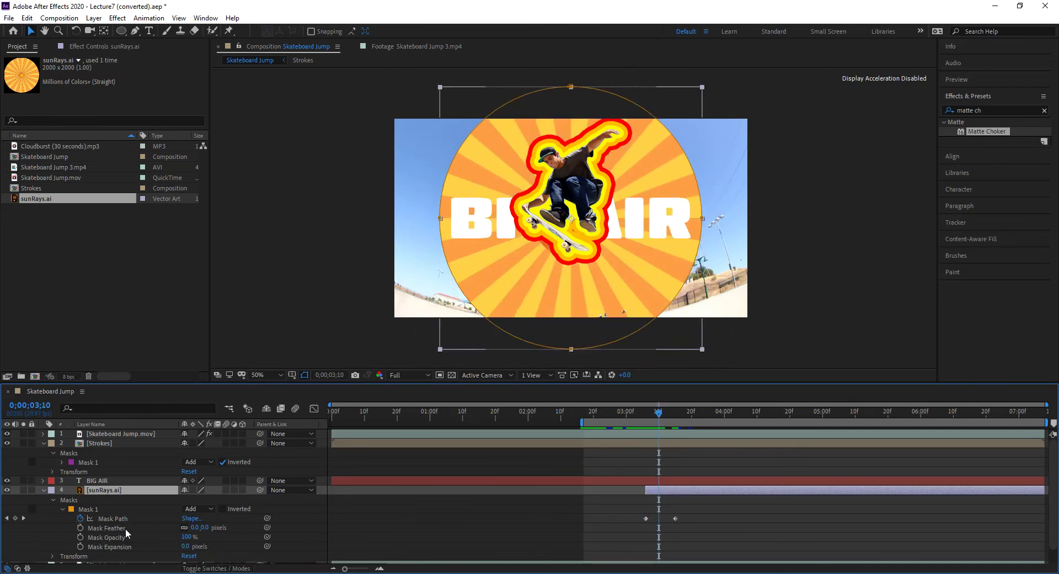
pyautogui.click(196, 528)
pyautogui.write('20')
pyautogui.press('Return')
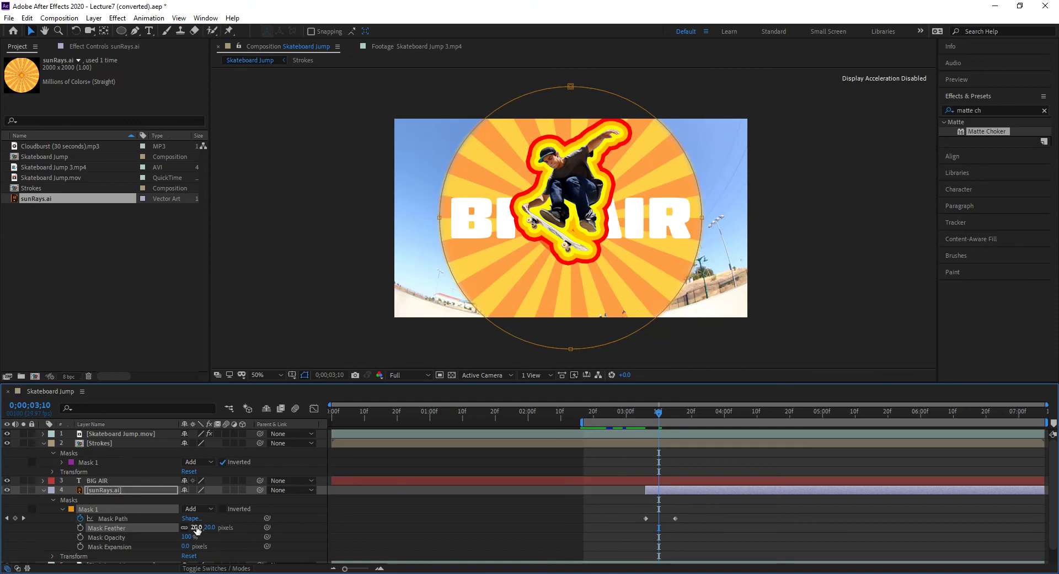
pyautogui.click(193, 528)
pyautogui.write('60')
pyautogui.press('Return')
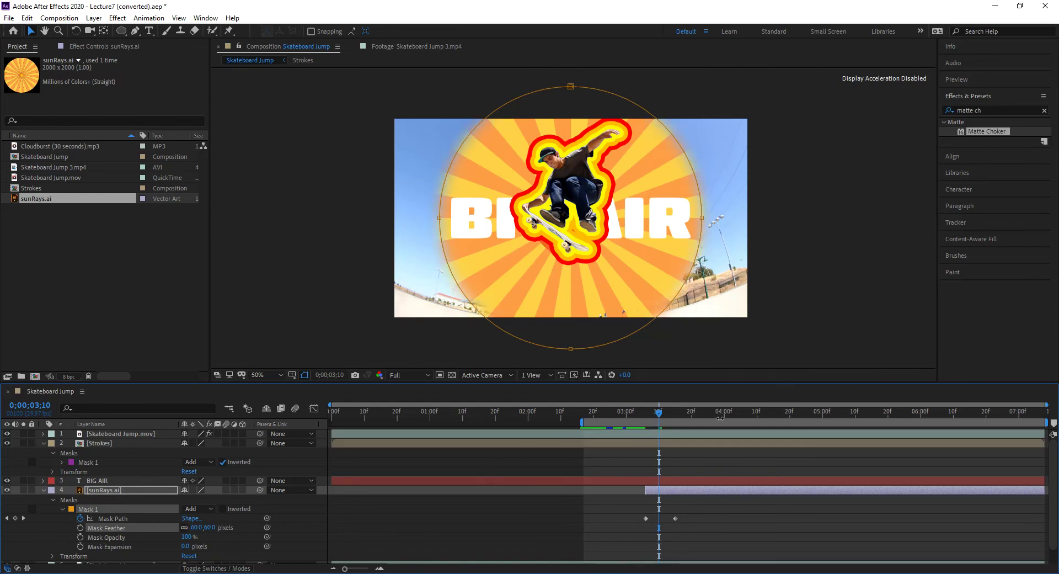
# Apply Easy Ease In to the mask path keyframe at 0;00;03;15 and scrub through the reveal
pyautogui.moveTo(677, 420)
pyautogui.mouseDown()
pyautogui.moveTo(640, 415)
pyautogui.moveTo(676, 422)
pyautogui.mouseUp()
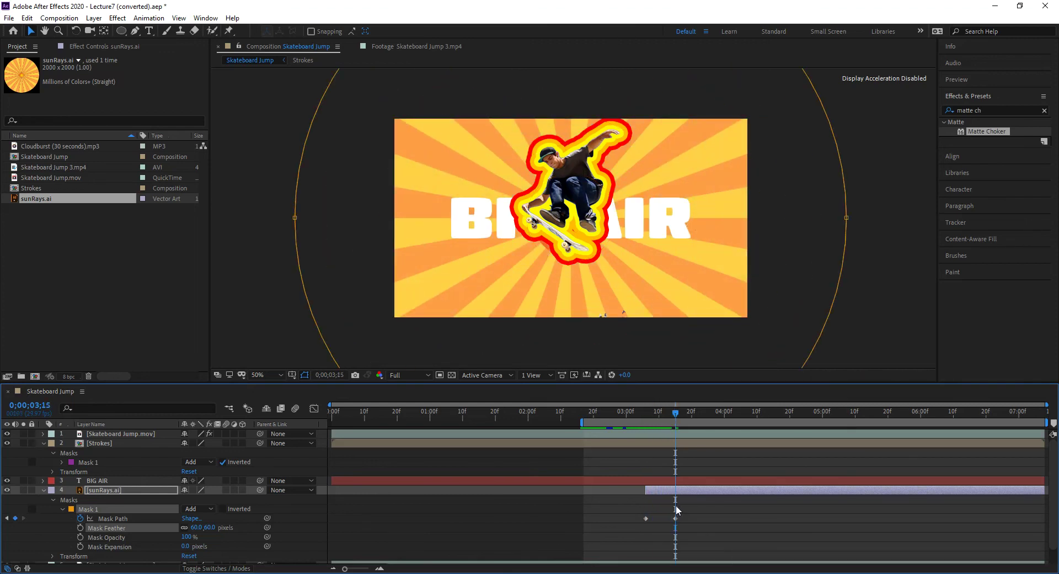
pyautogui.click(674, 519)
pyautogui.rightClick(676, 517)
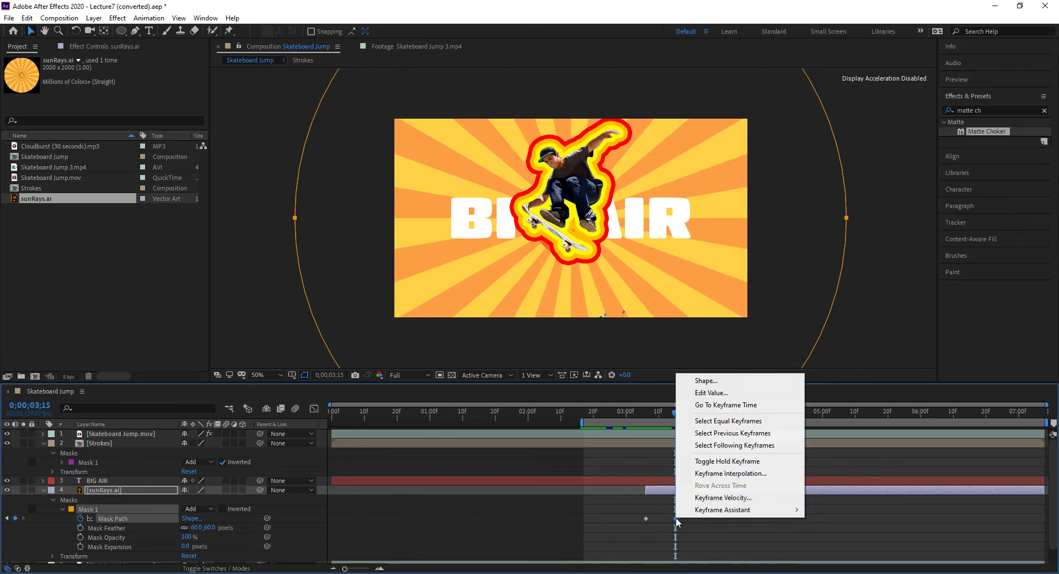
pyautogui.moveTo(702, 512)
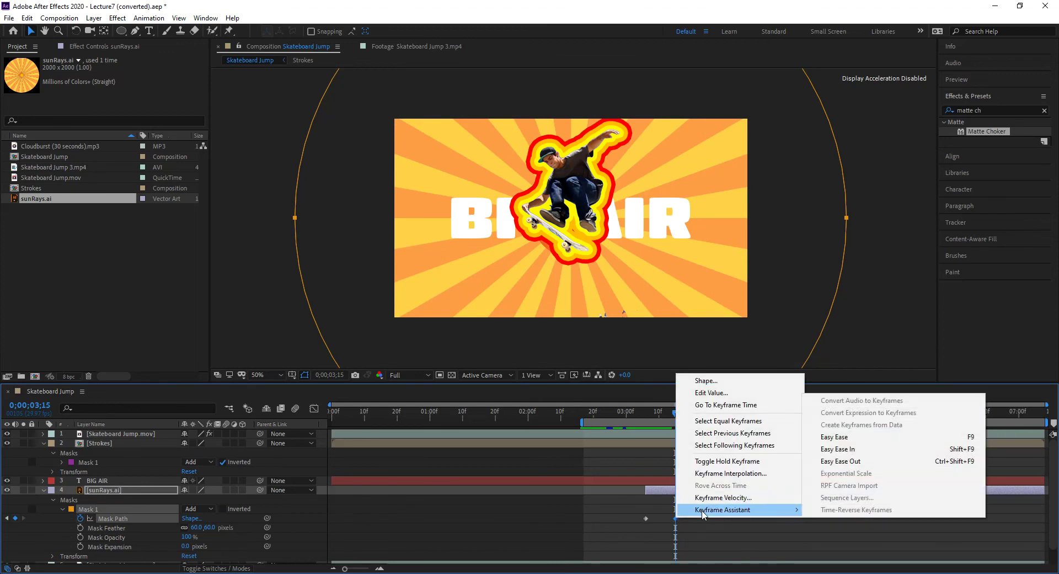
pyautogui.click(837, 449)
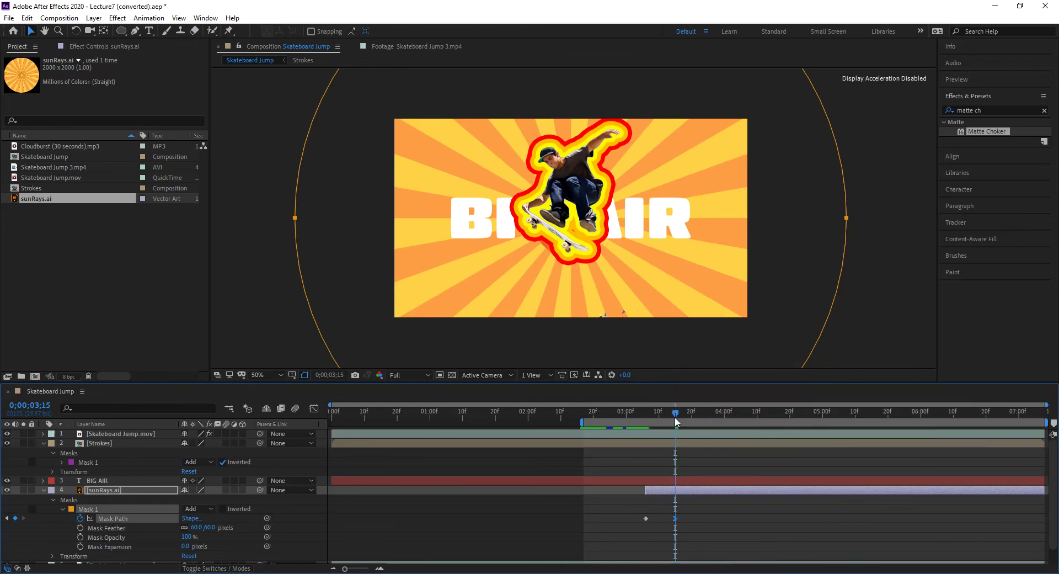
pyautogui.moveTo(674, 416)
pyautogui.mouseDown()
pyautogui.moveTo(640, 416)
pyautogui.moveTo(674, 426)
pyautogui.mouseUp()
pyautogui.moveTo(676, 413); pyautogui.dragTo(646, 412)
pyautogui.click(668, 490)
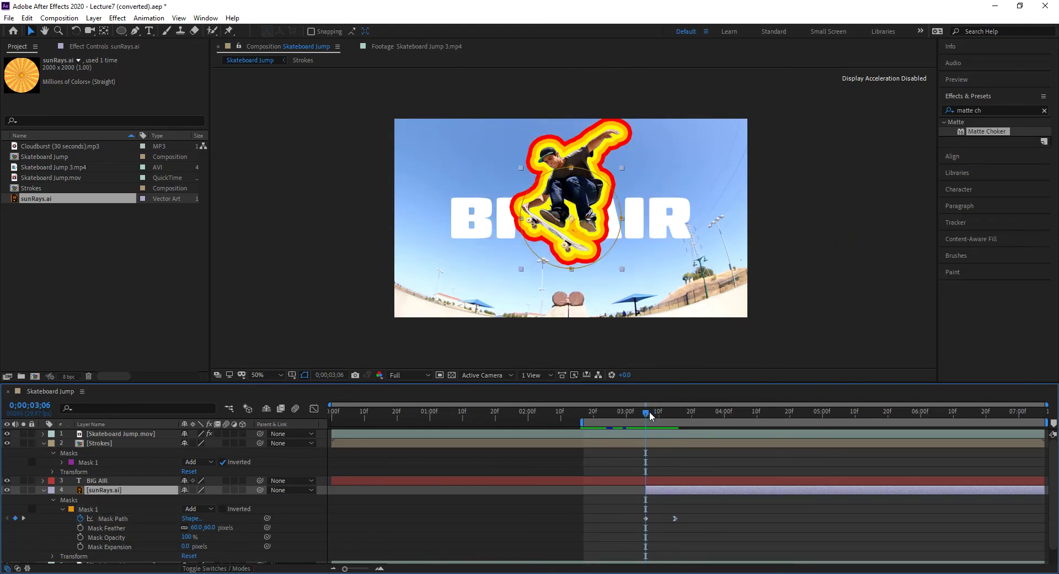
# Copy both sunRays.ai mask path keyframes and paste them at 0;00;04;24
pyautogui.moveTo(644, 411)
pyautogui.mouseDown()
pyautogui.moveTo(669, 412)
pyautogui.moveTo(627, 424)
pyautogui.moveTo(798, 419)
pyautogui.moveTo(822, 429)
pyautogui.moveTo(805, 428)
pyautogui.mouseUp()
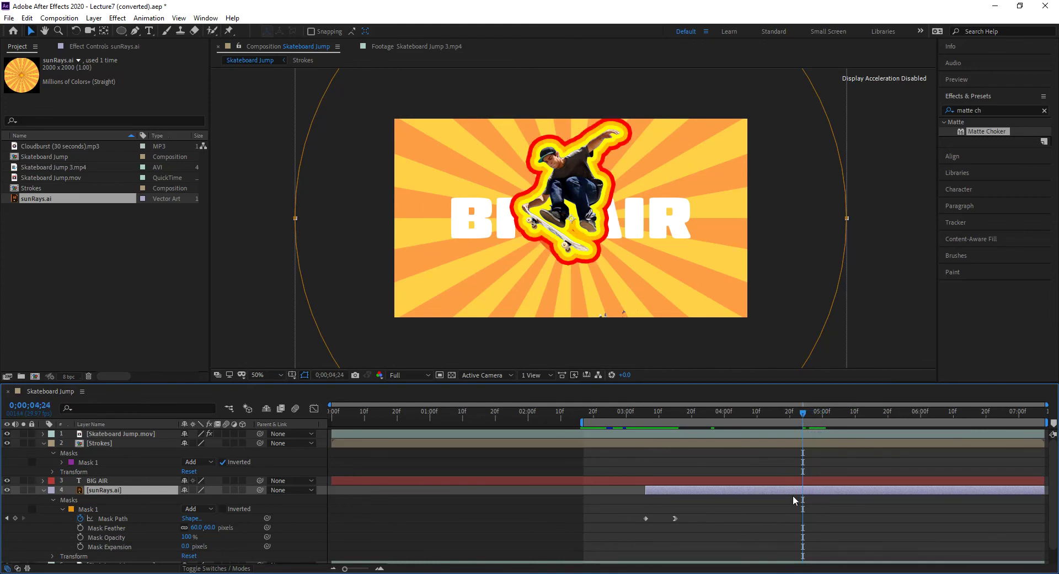
pyautogui.moveTo(688, 515); pyautogui.dragTo(620, 522)
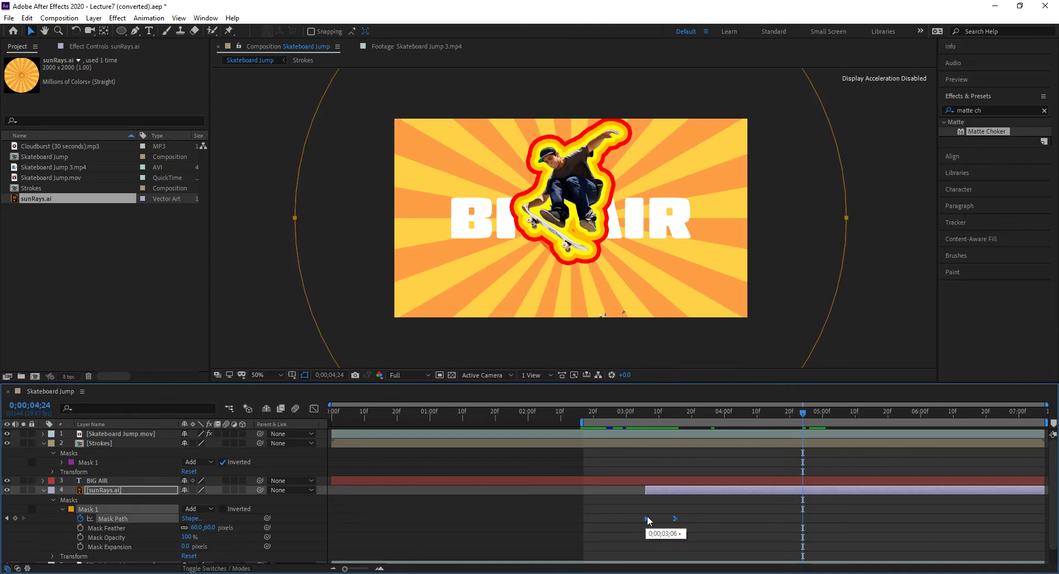
pyautogui.hotkey('ctrl', 'v')
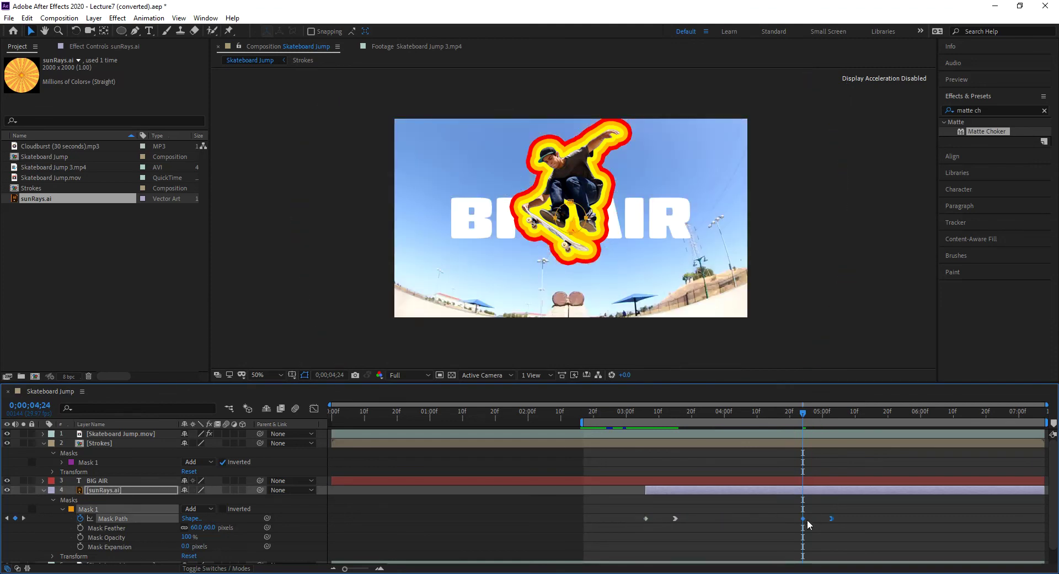
# Time-reverse the pasted mask path keyframes and shift the pair earlier so the last one sits at 0;00;04;24
pyautogui.rightClick(802, 518)
pyautogui.moveTo(827, 510)
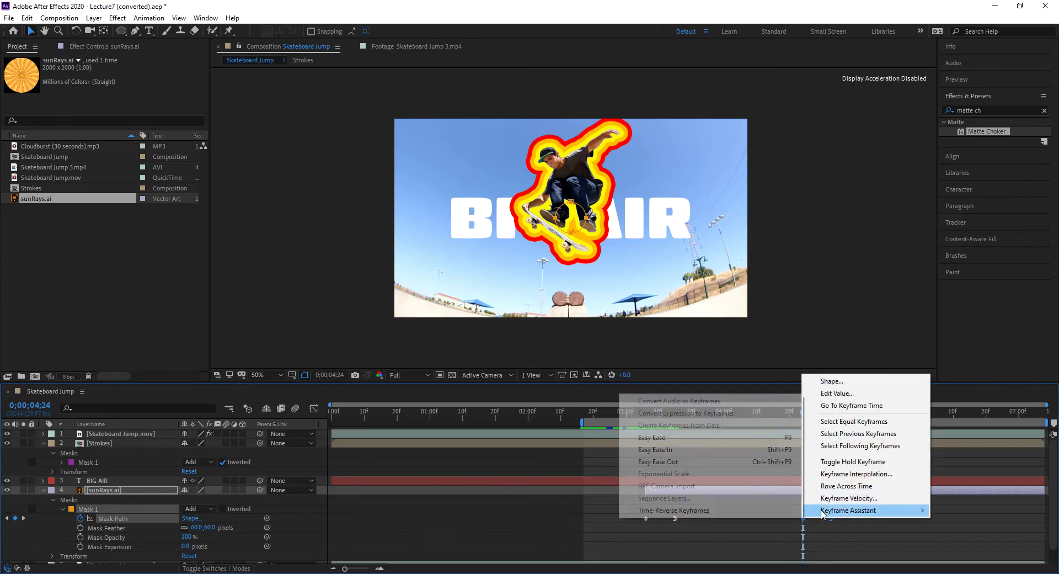
pyautogui.click(767, 511)
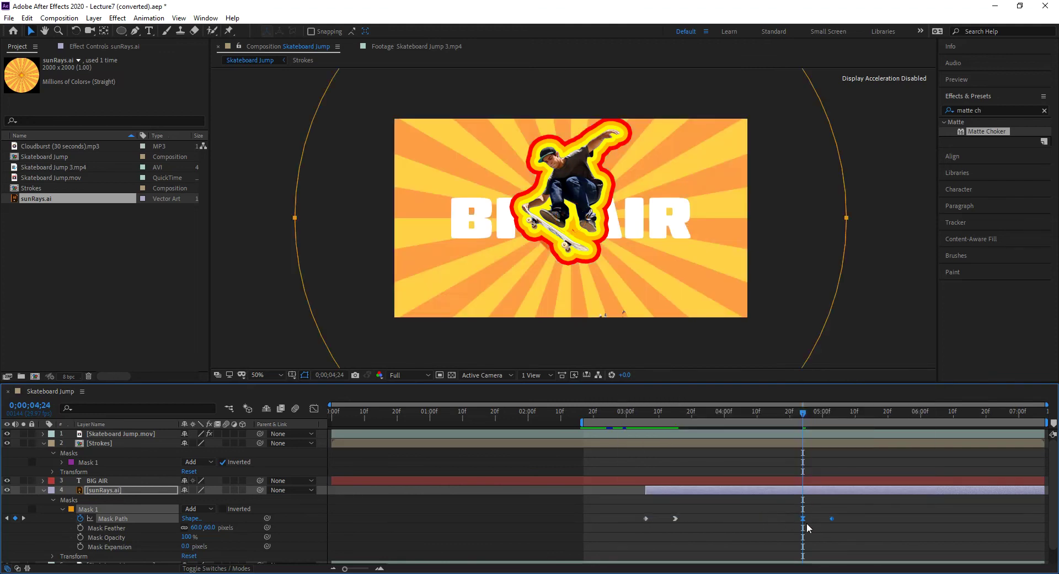
pyautogui.moveTo(831, 517); pyautogui.dragTo(804, 521)
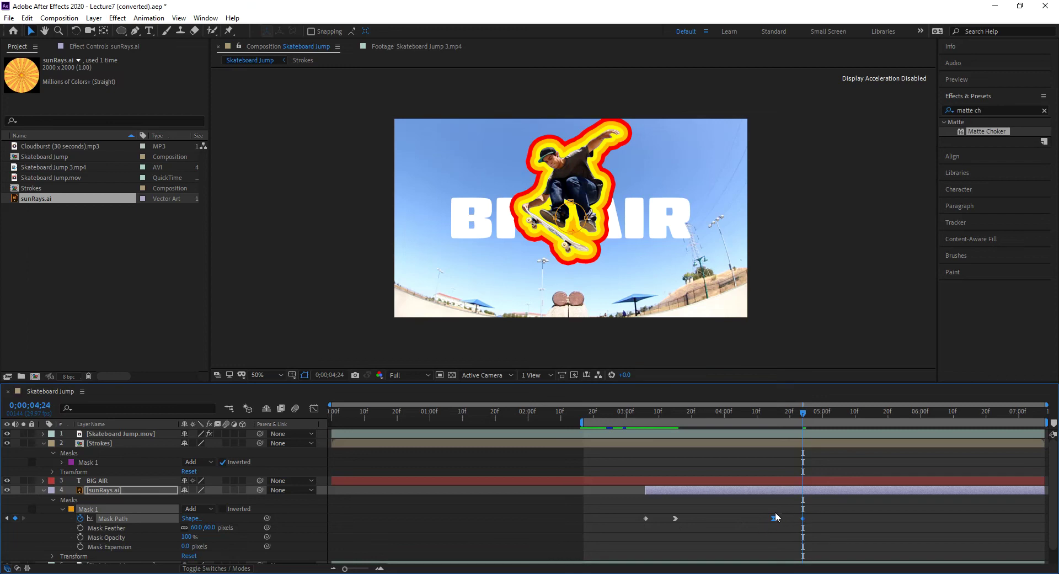
# Add a starting rotation keyframe of 0° to the sunRays.ai layer at 0;00;03;06
pyautogui.moveTo(763, 412); pyautogui.dragTo(660, 495)
pyautogui.click(660, 489)
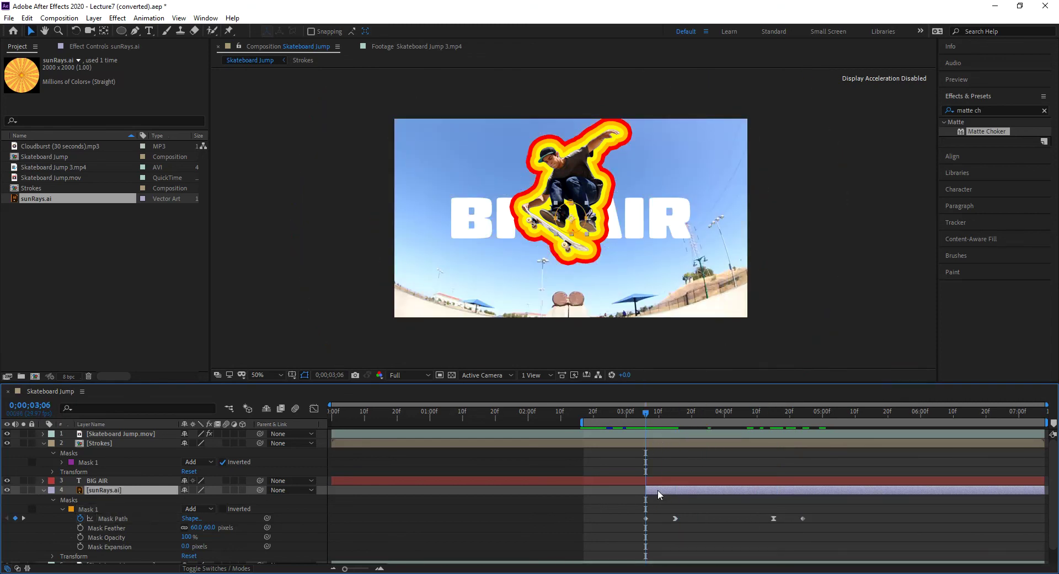
pyautogui.press('r')
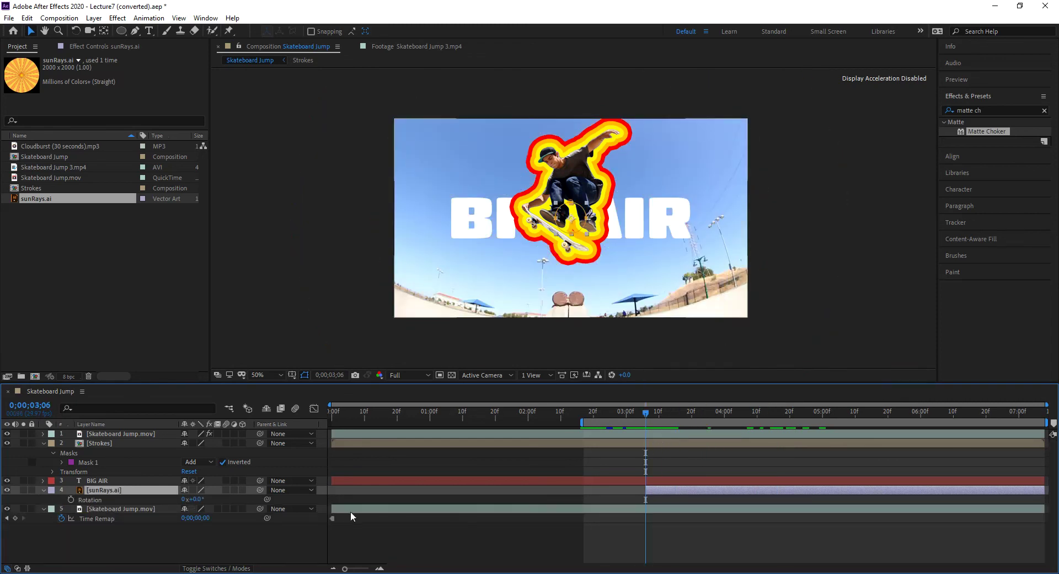
pyautogui.click(71, 500)
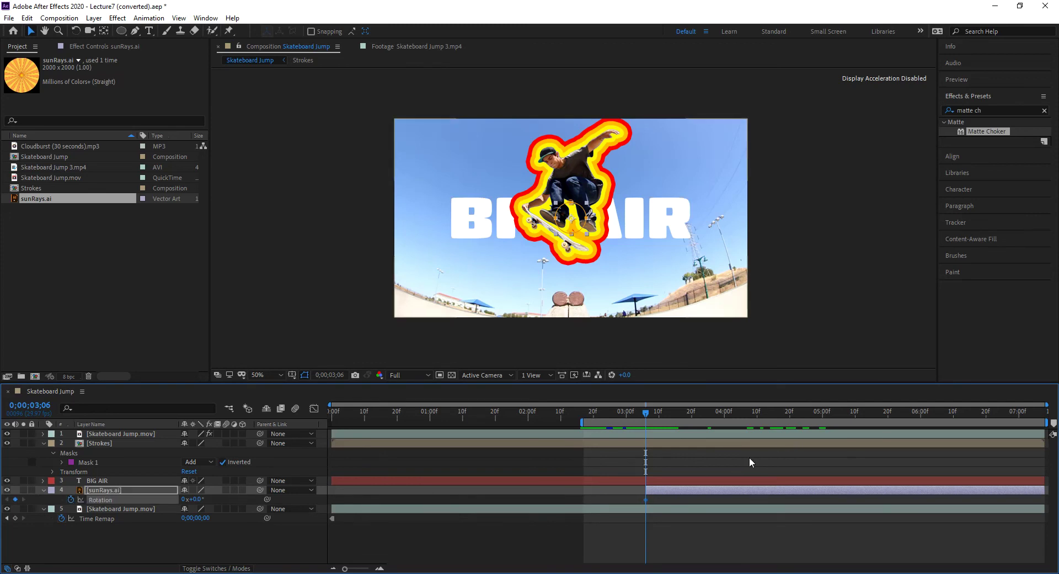
# Show all keyframed properties of sunRays.ai and set its rotation to 60° at 0;00;04;24
pyautogui.hotkey('ctrl', 'v')
pyautogui.click(802, 413)
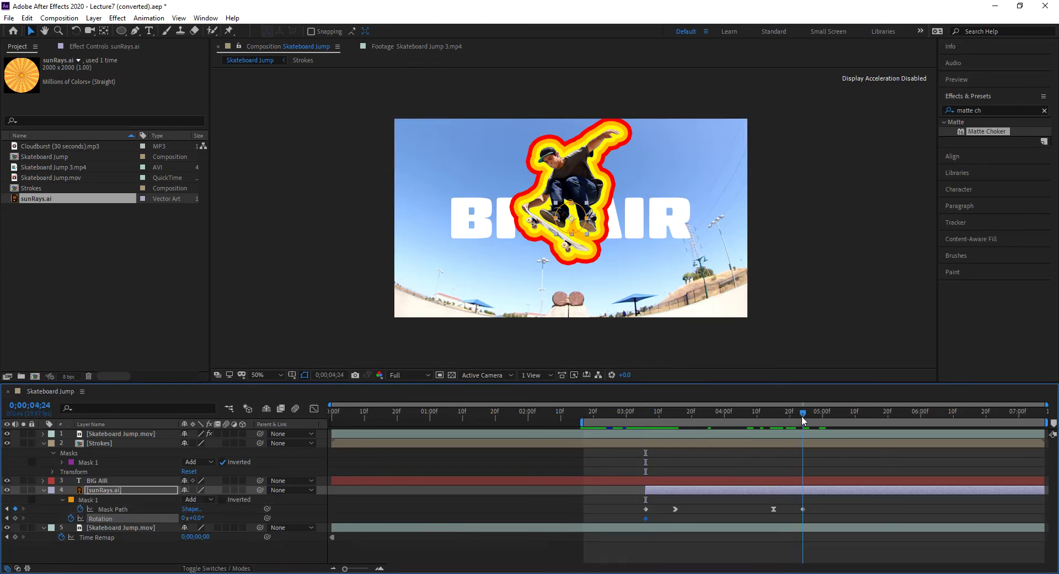
pyautogui.click(197, 519)
pyautogui.write('60')
pyautogui.press('Return')
# Scrub through the rotating rays and extend the work area start back to the composition's beginning
pyautogui.moveTo(604, 413); pyautogui.dragTo(679, 445)
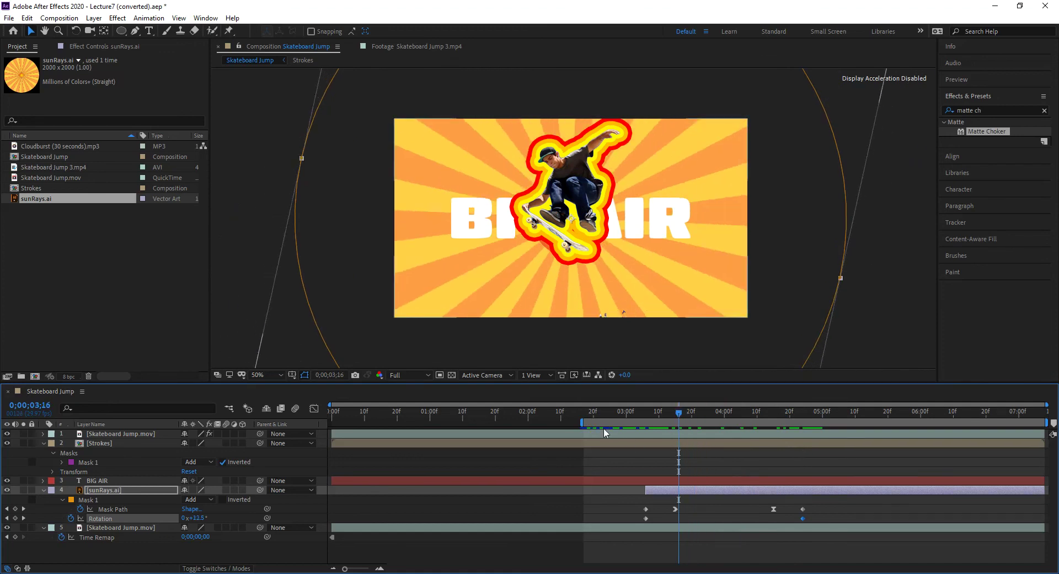
pyautogui.moveTo(582, 422); pyautogui.dragTo(331, 422)
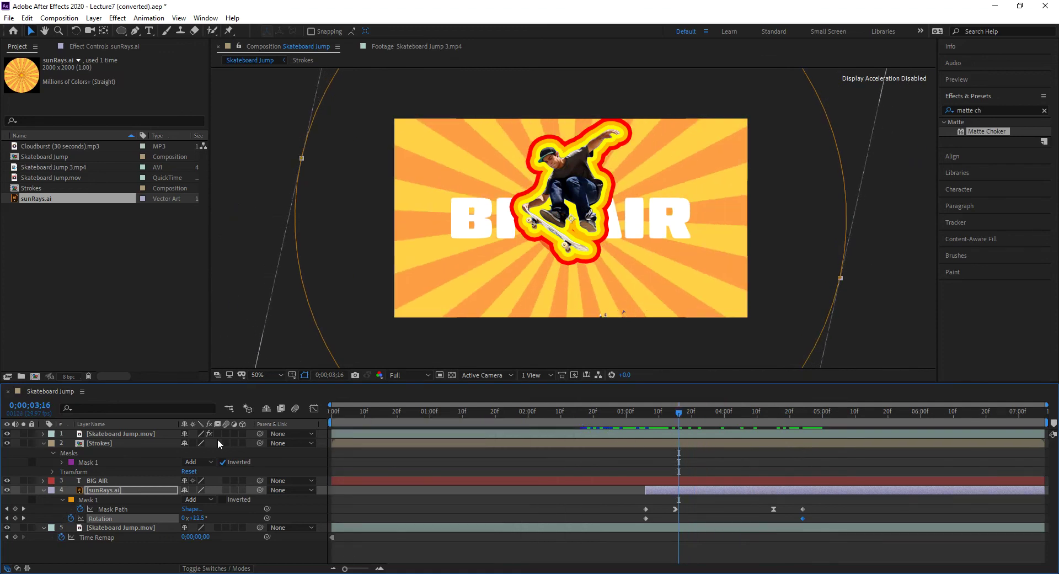
# Trim the end of the sunRays.ai layer to 0;00;04;24 and play back the animation
pyautogui.press('k')
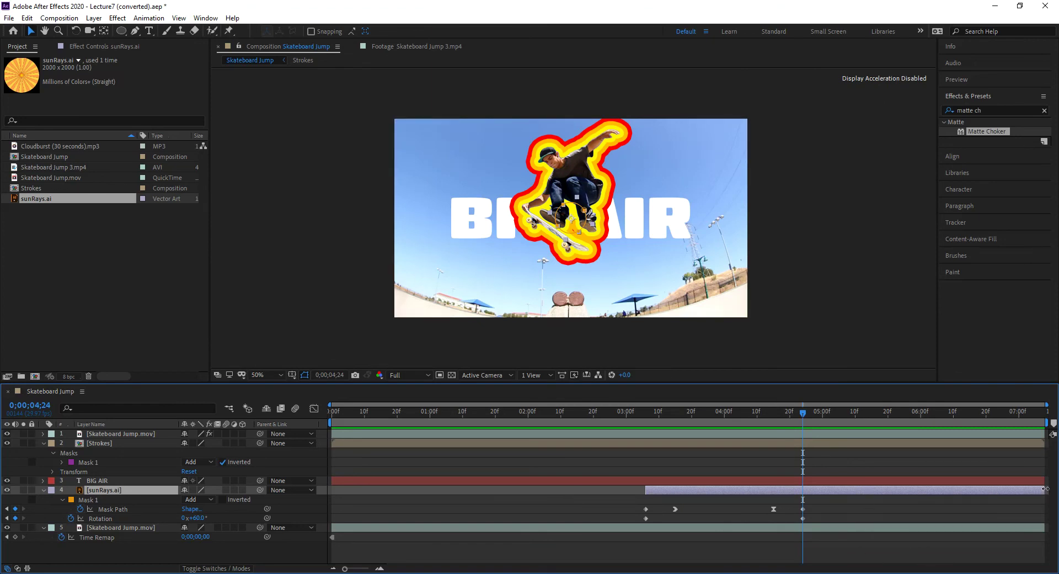
pyautogui.moveTo(1044, 489); pyautogui.dragTo(814, 508)
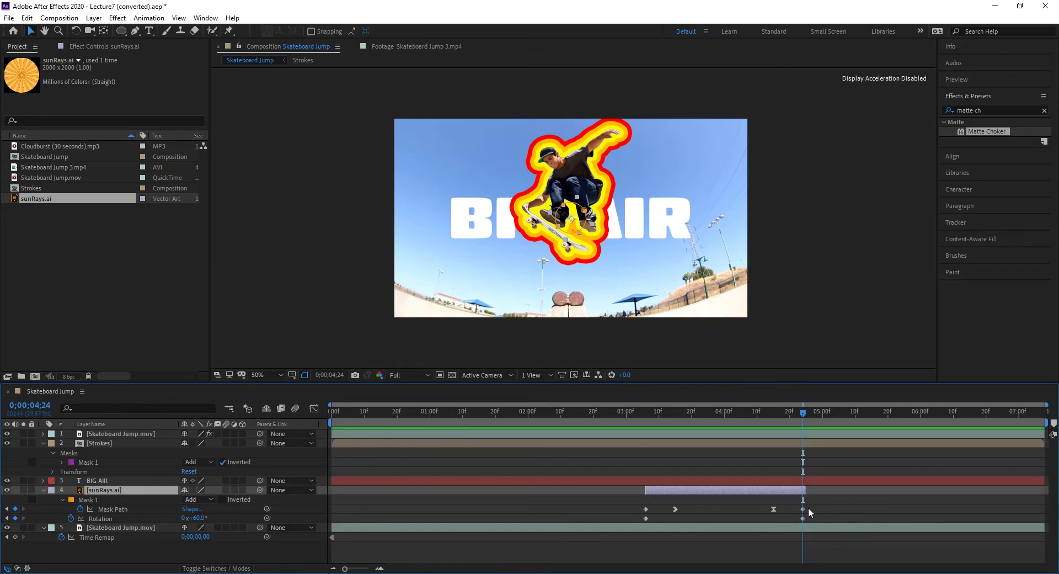
pyautogui.press('space')
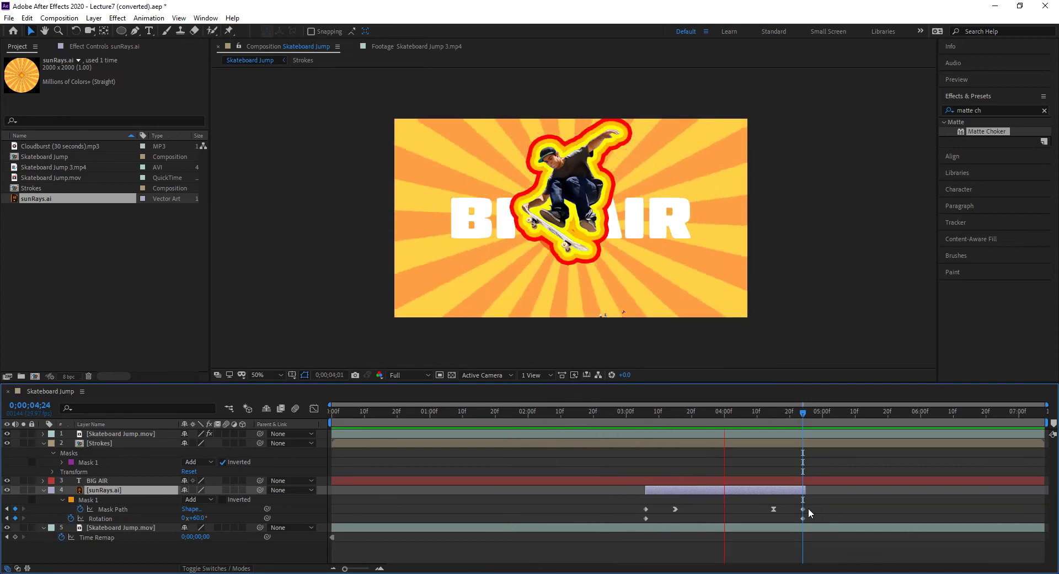
pyautogui.press('space')
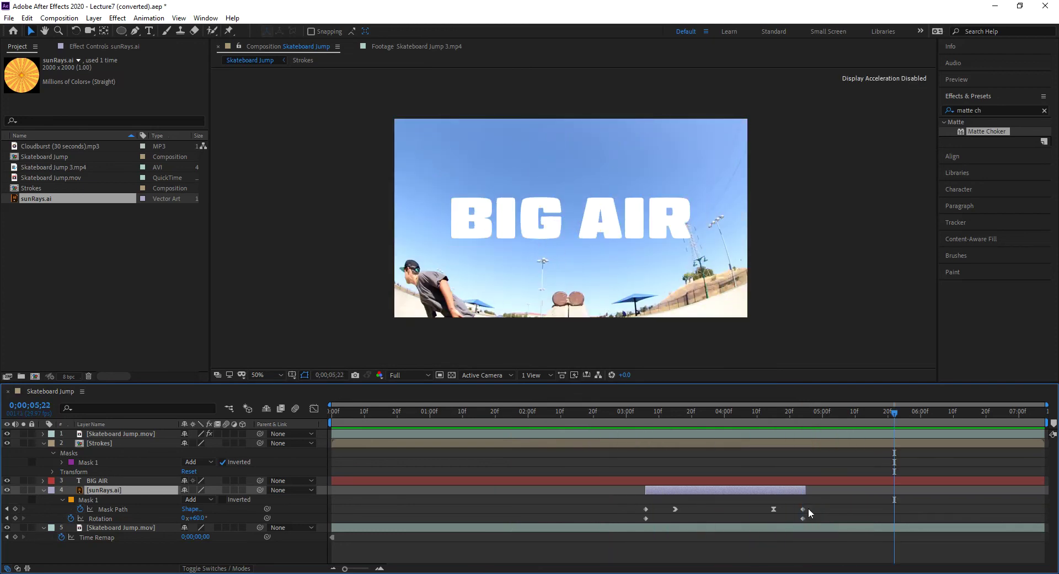
# Add Cloudburst (30 seconds).mp3 as the first layer of the Skateboard Jump composition and reveal its audio waveform
pyautogui.moveTo(803, 419); pyautogui.dragTo(826, 419)
pyautogui.click(690, 417)
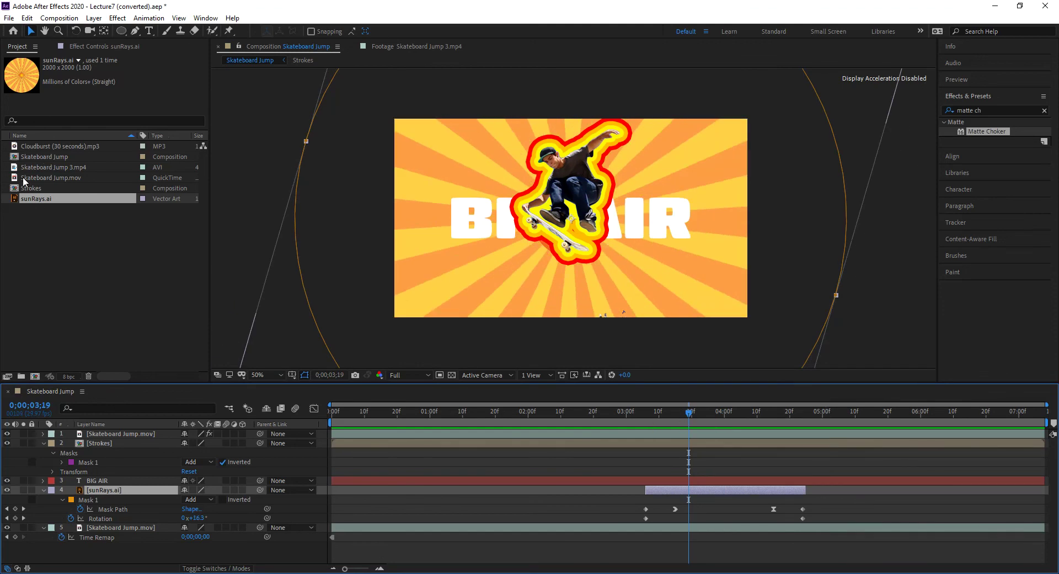
pyautogui.click(37, 147)
pyautogui.moveTo(17, 149); pyautogui.dragTo(40, 435)
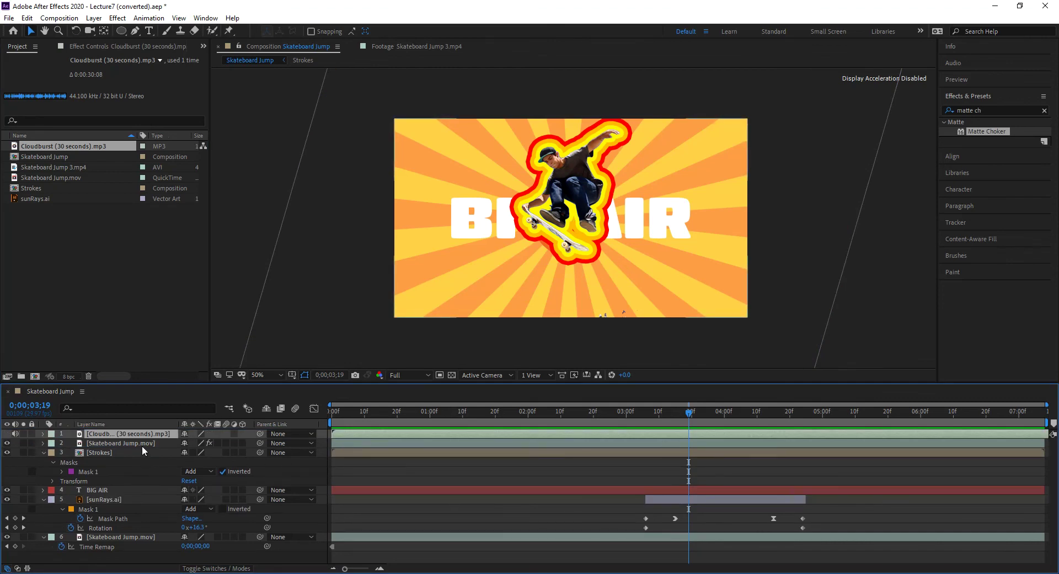
pyautogui.press('l')
pyautogui.press('l')
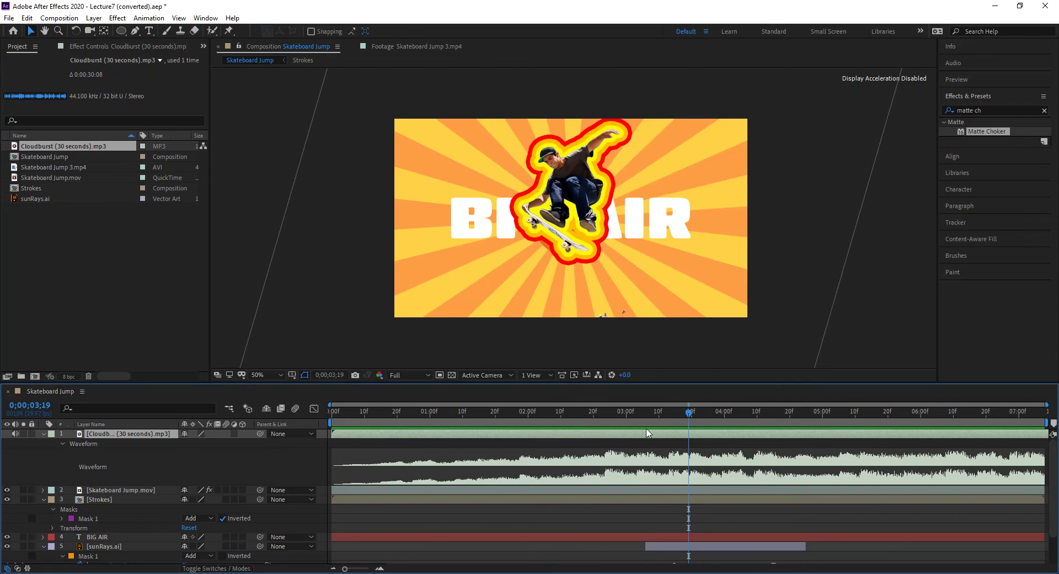
# Play back the composition with the music, lower the system volume and stop the preview
pyautogui.press('space')
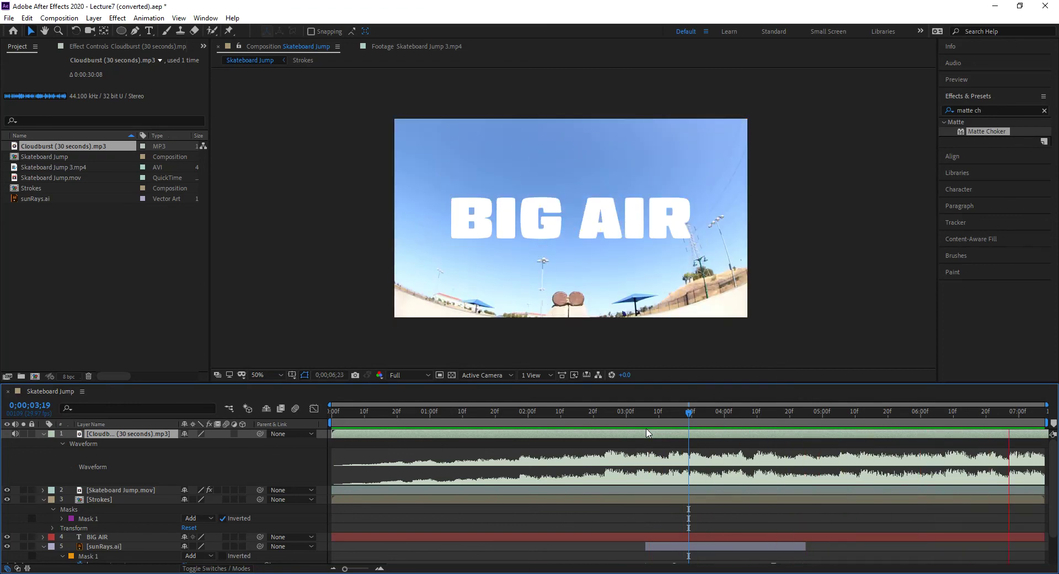
pyautogui.press('XF86AudioLowerVolume')
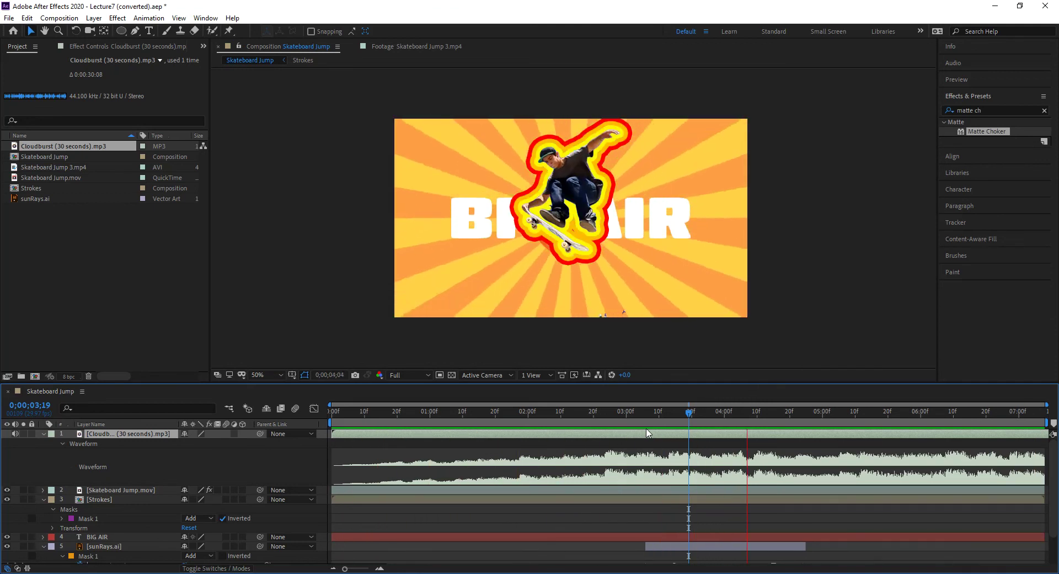
pyautogui.press('space')
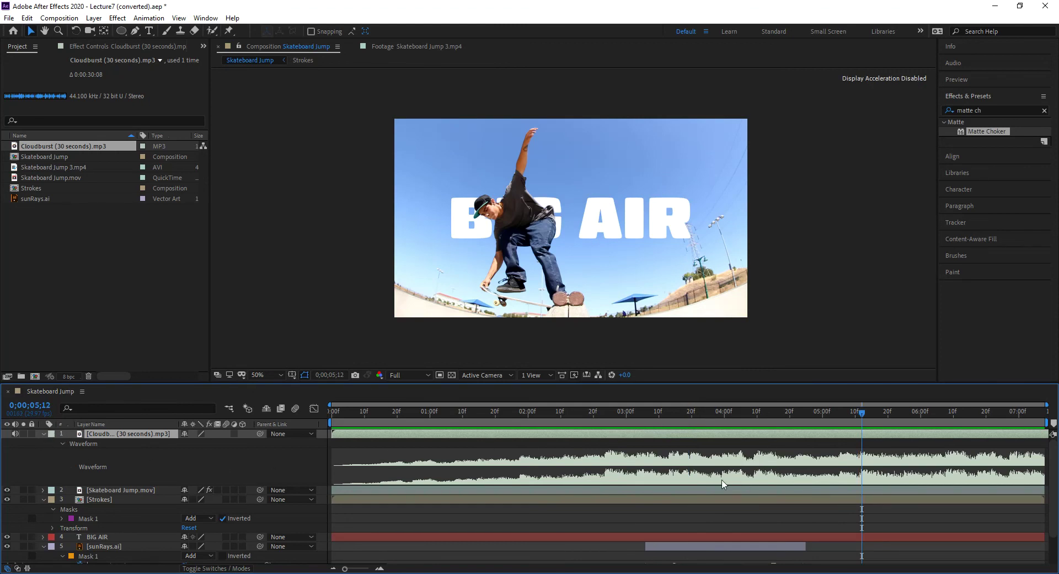
# Slide the Cloudburst audio layer about one second earlier to sync the music with the freeze at 0;00;03;06, and preview from 0;00;01;02
pyautogui.moveTo(719, 416)
pyautogui.mouseDown()
pyautogui.moveTo(618, 423)
pyautogui.moveTo(647, 428)
pyautogui.mouseUp()
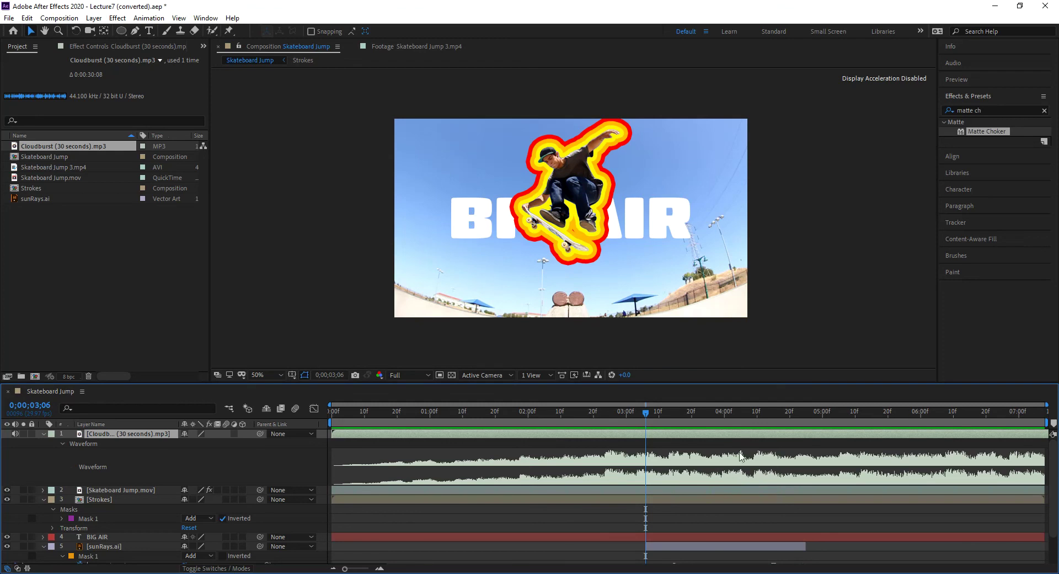
pyautogui.moveTo(740, 434); pyautogui.dragTo(651, 440)
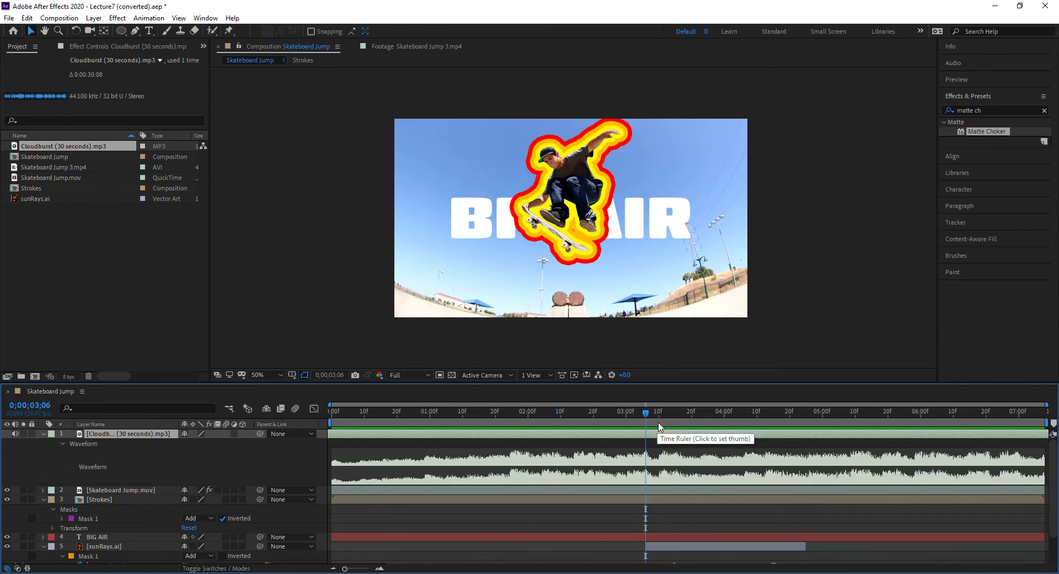
pyautogui.click(632, 426)
pyautogui.click(432, 440)
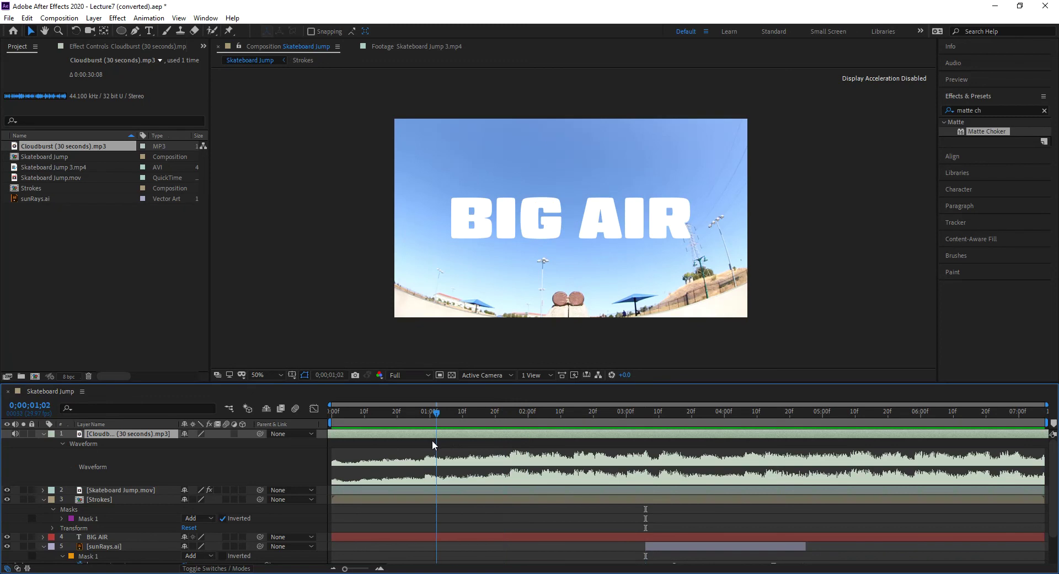
pyautogui.press('space')
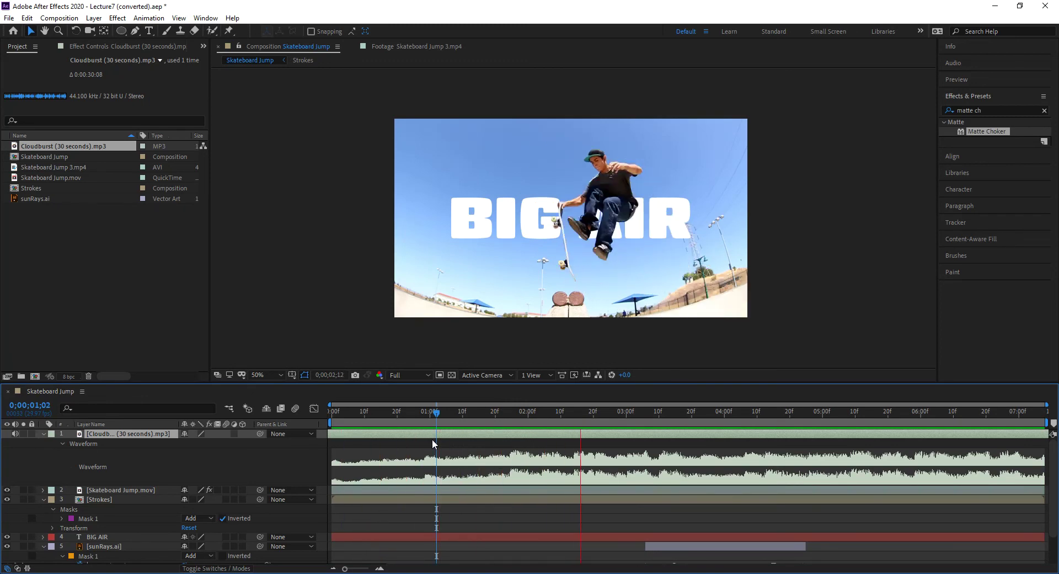
pyautogui.press('space')
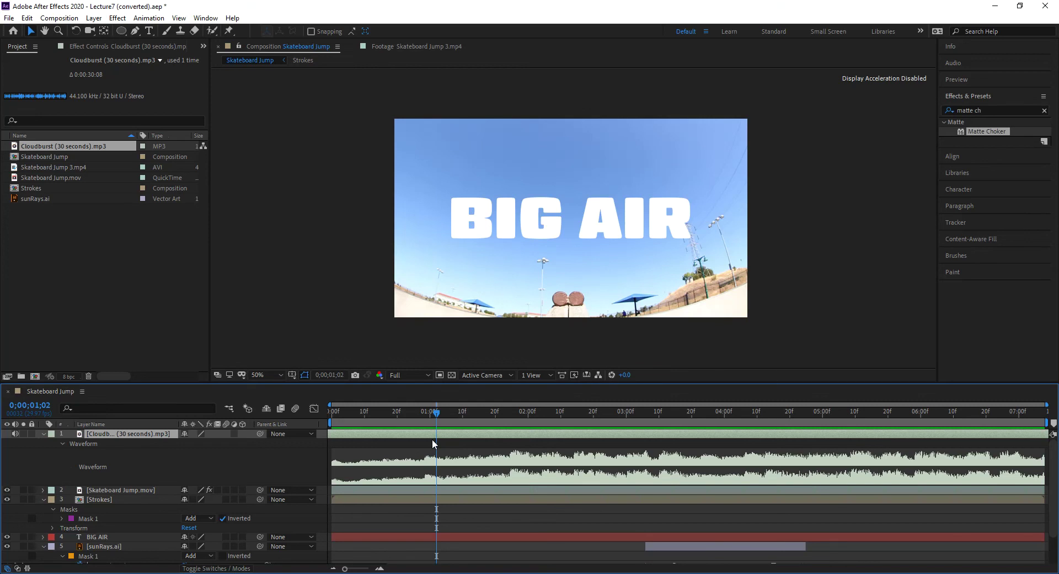
pyautogui.press('space')
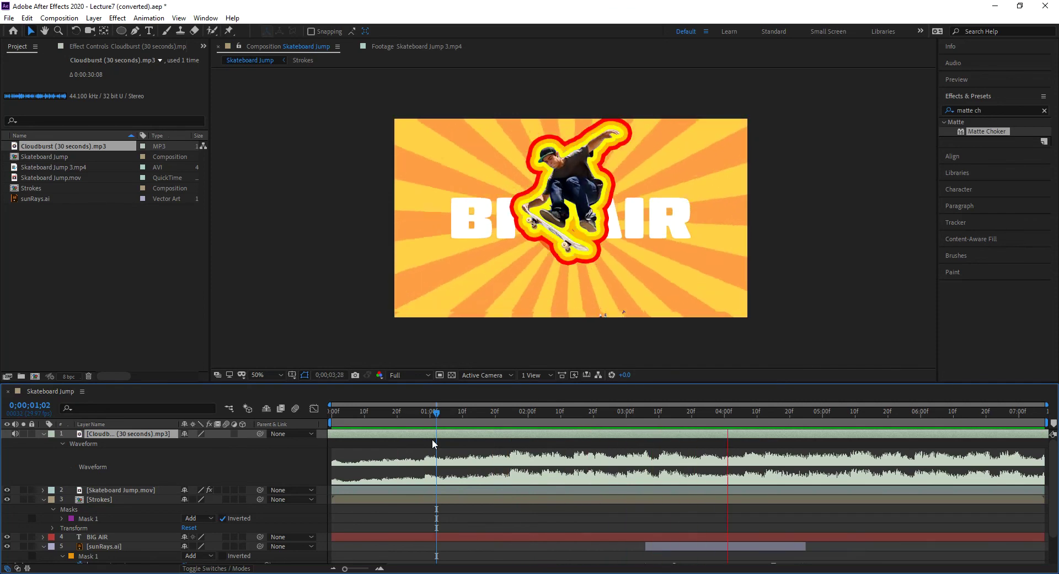
pyautogui.press('space')
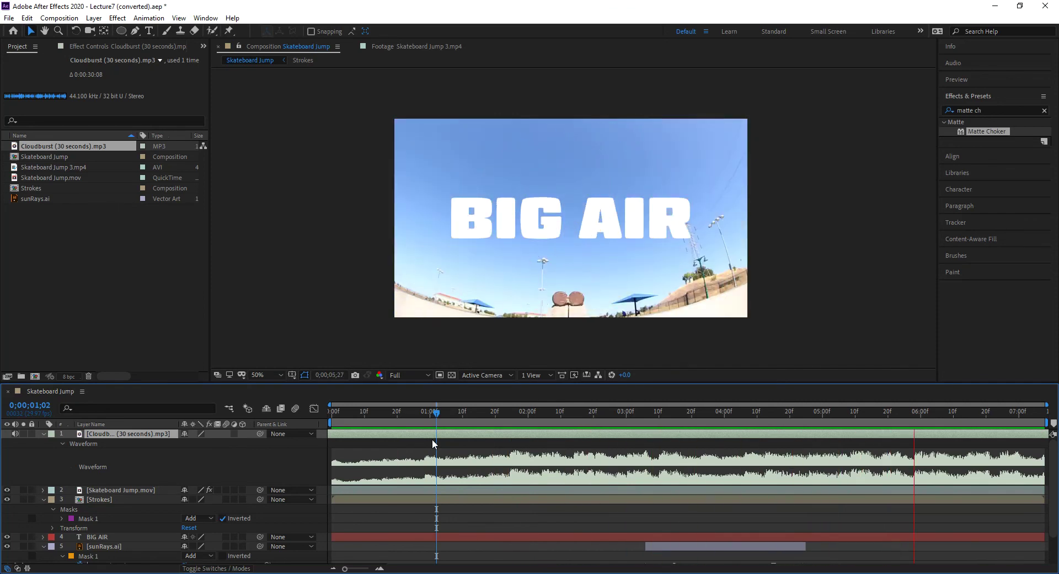